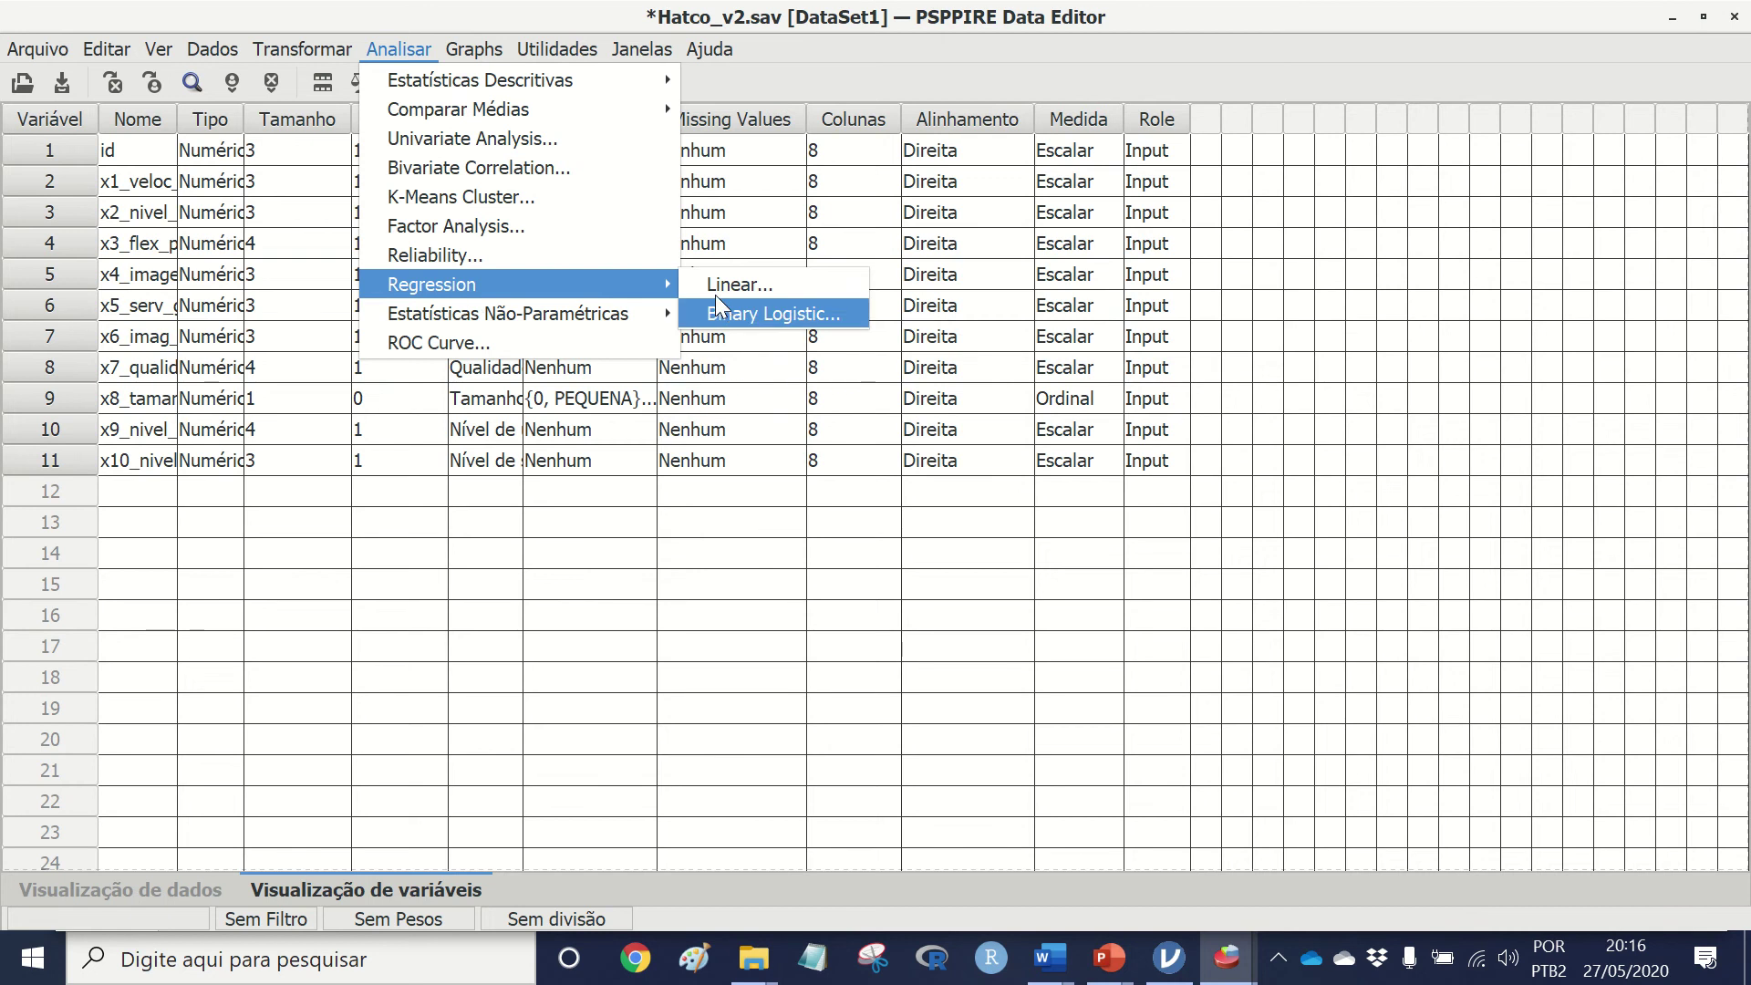
Step: Open the linear regression setup, check the model on the "Usando o PSPP" slide in PowerPoint, and return to PSPPIRE
click(730, 286)
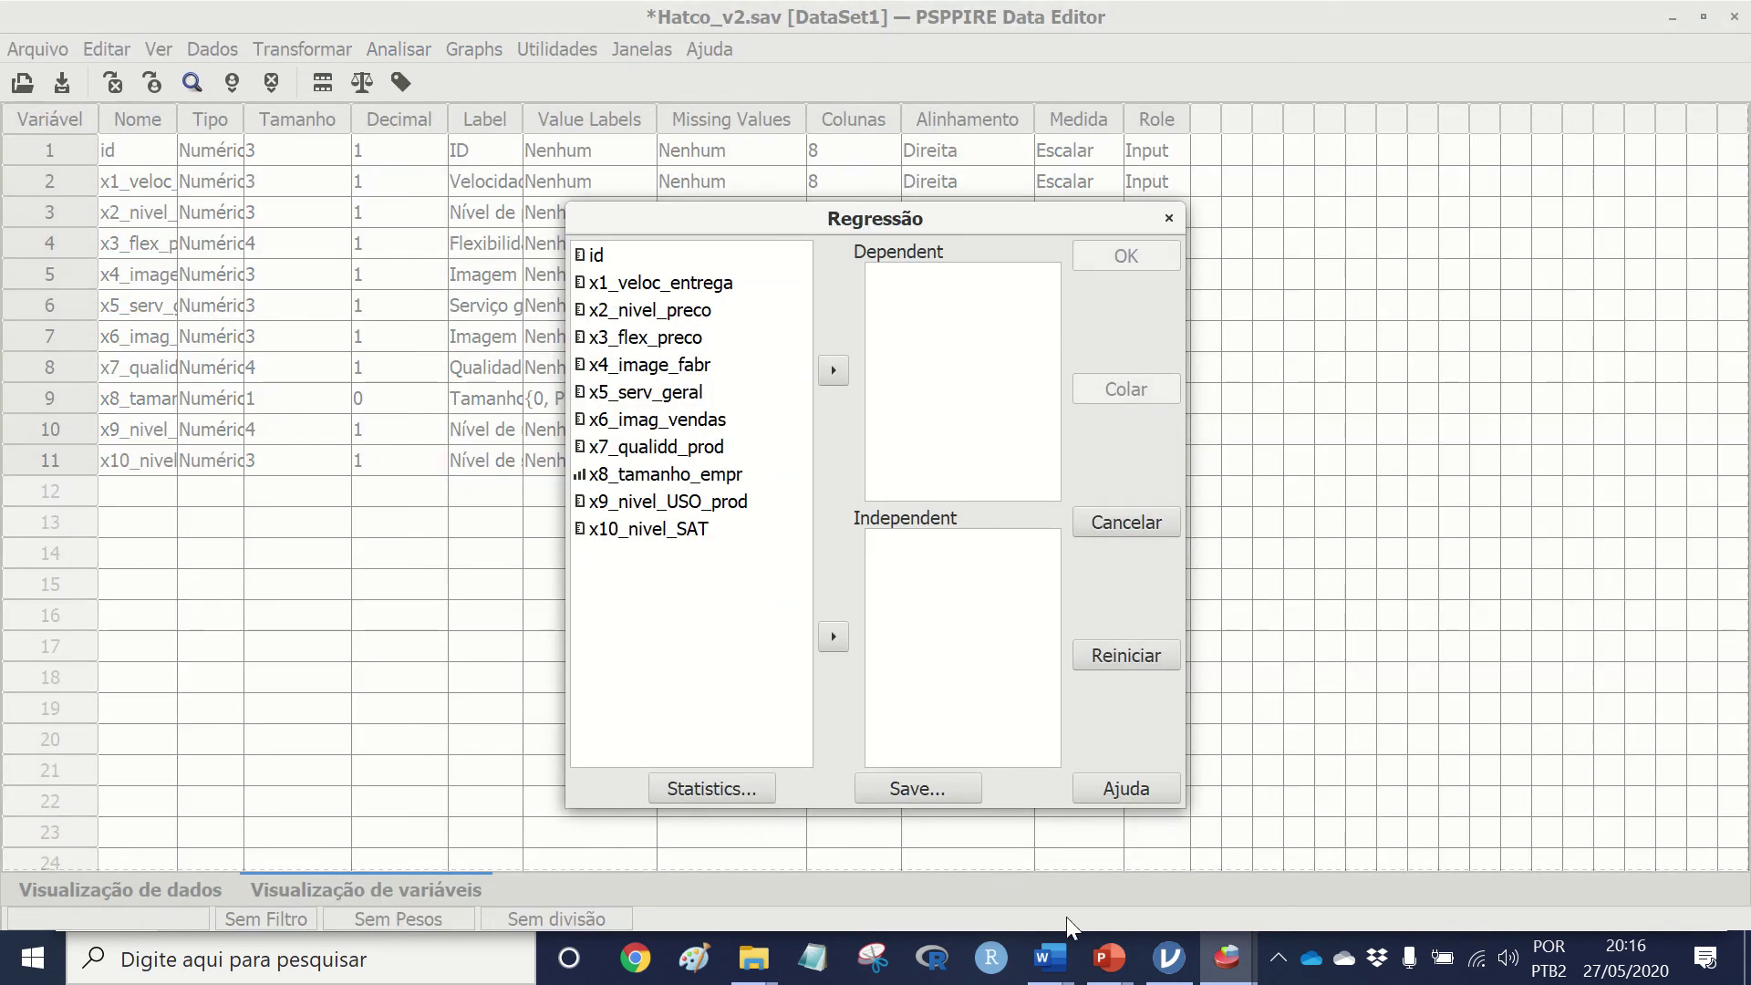
click(1108, 957)
click(1052, 857)
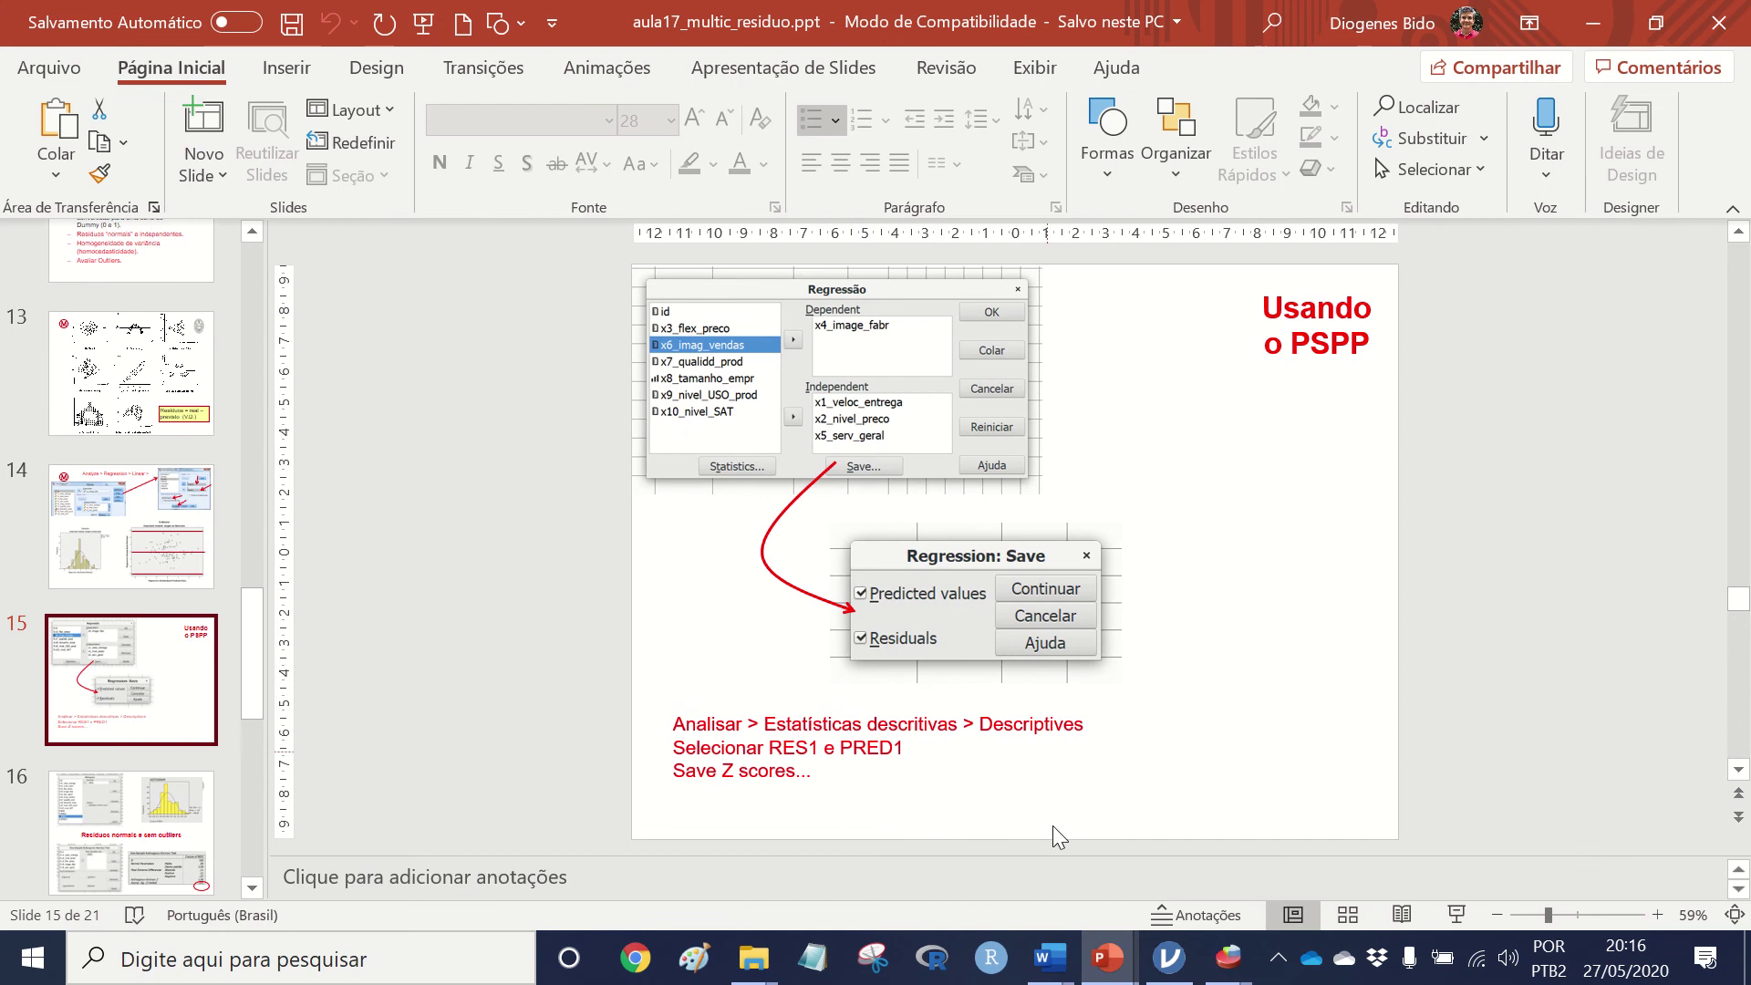
click(1108, 958)
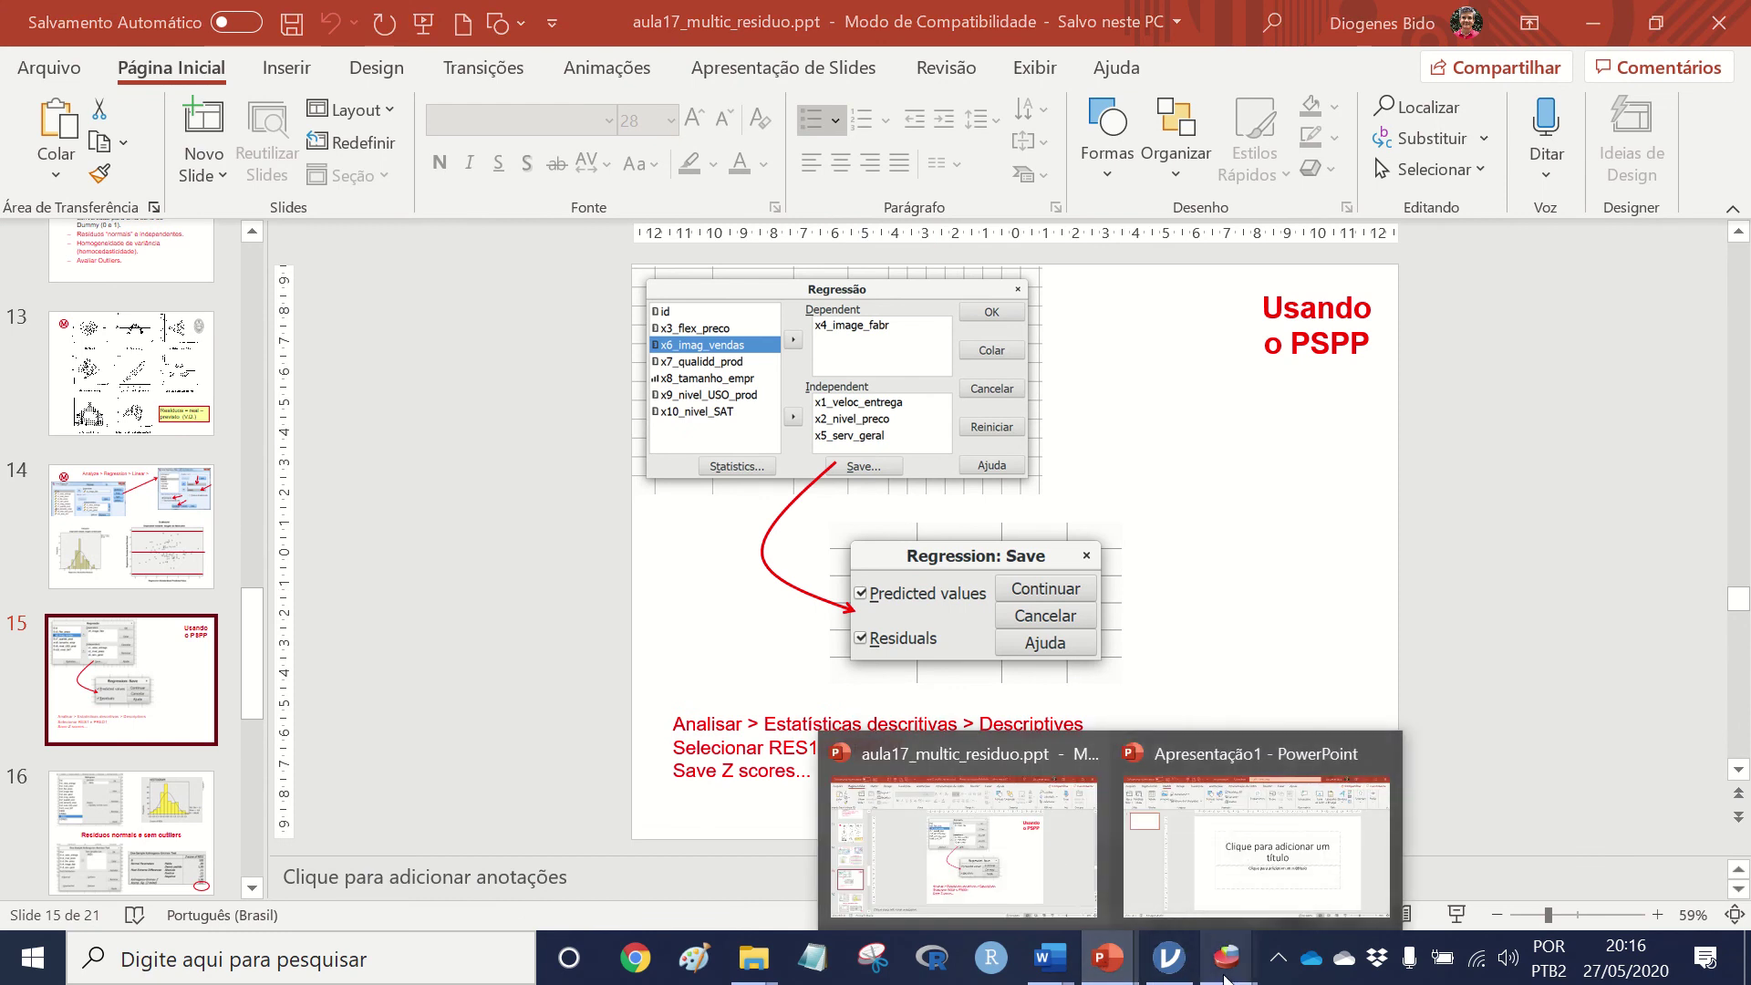
mouse_move(1226, 958)
click(1186, 883)
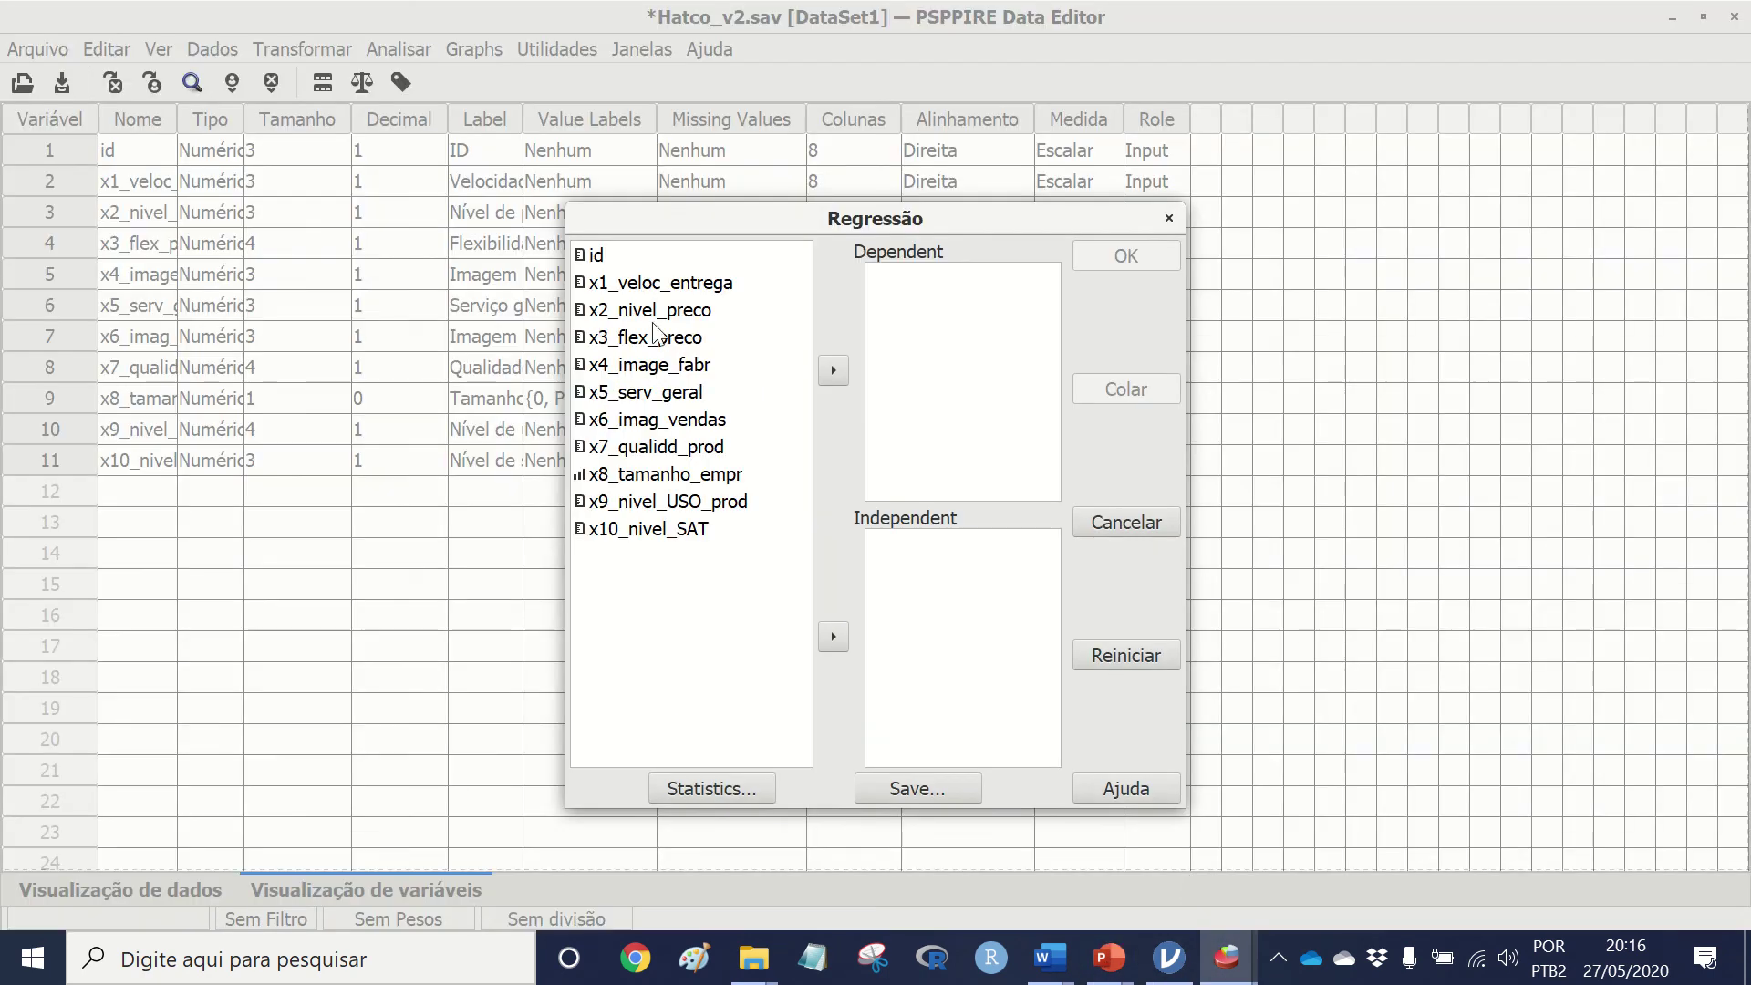
Step: Set x4_image_fabr as the dependent variable and x1_veloc_entrega, x2_nivel_preco and x5_serv_geral as the independent variables of the regression
click(634, 370)
click(832, 369)
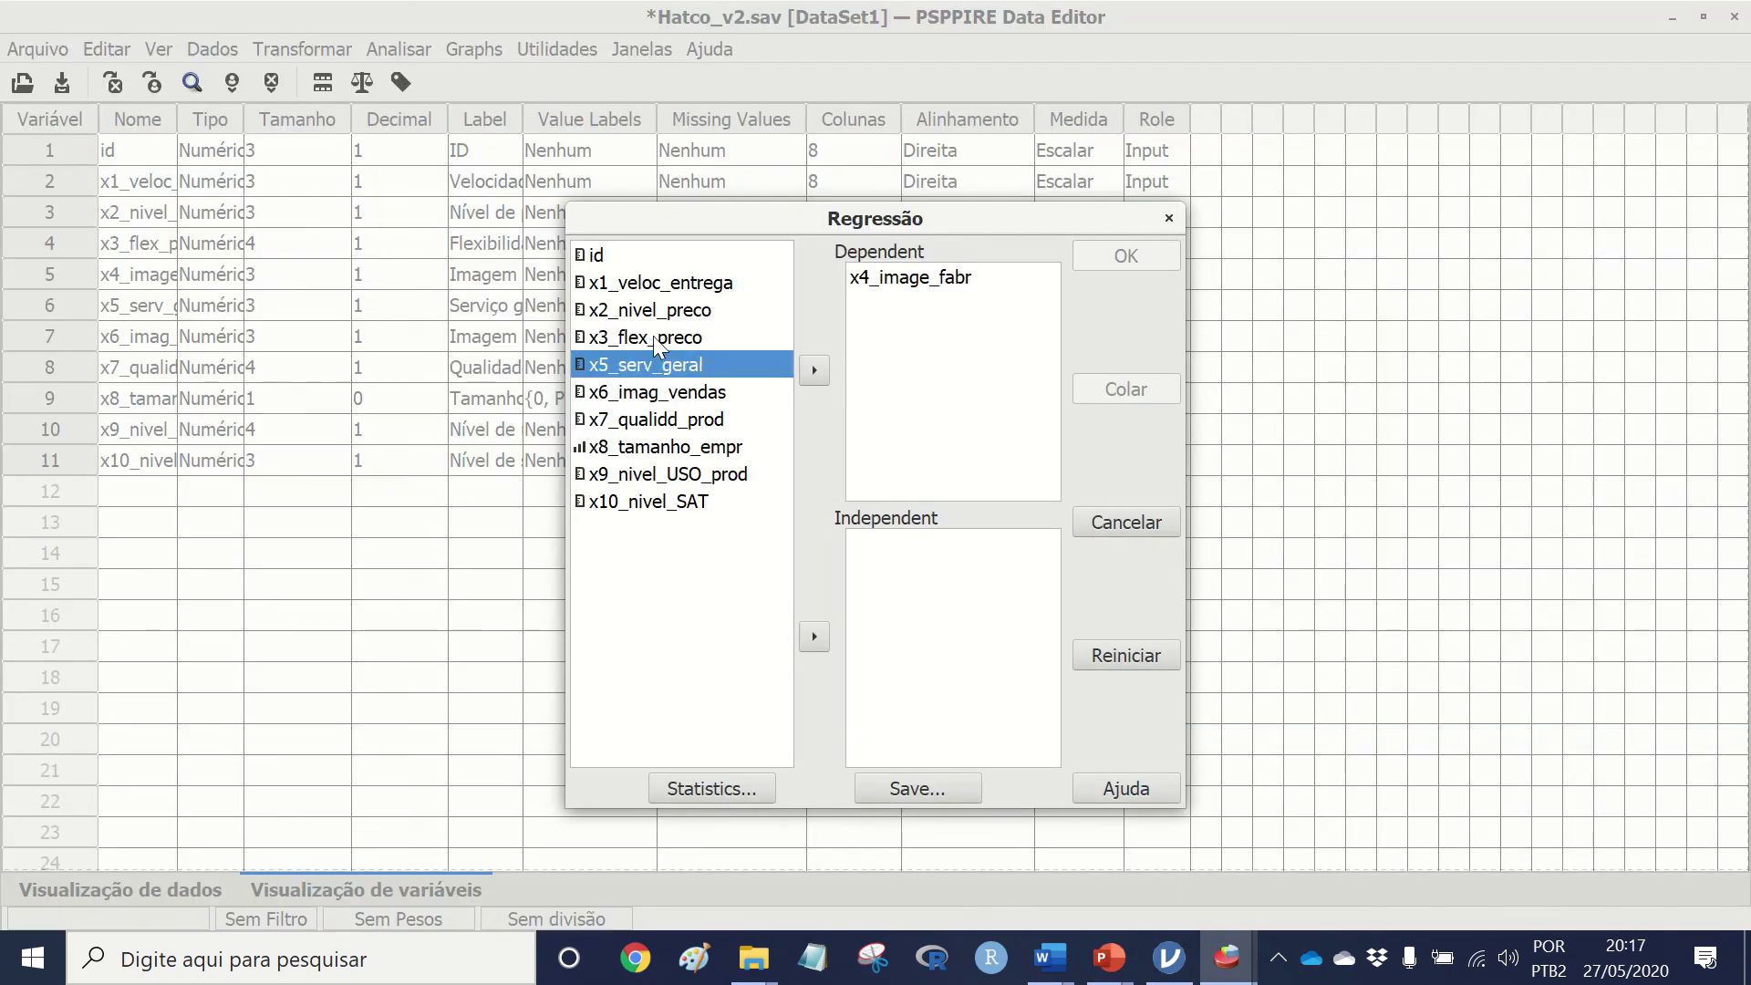
click(626, 283)
click(803, 636)
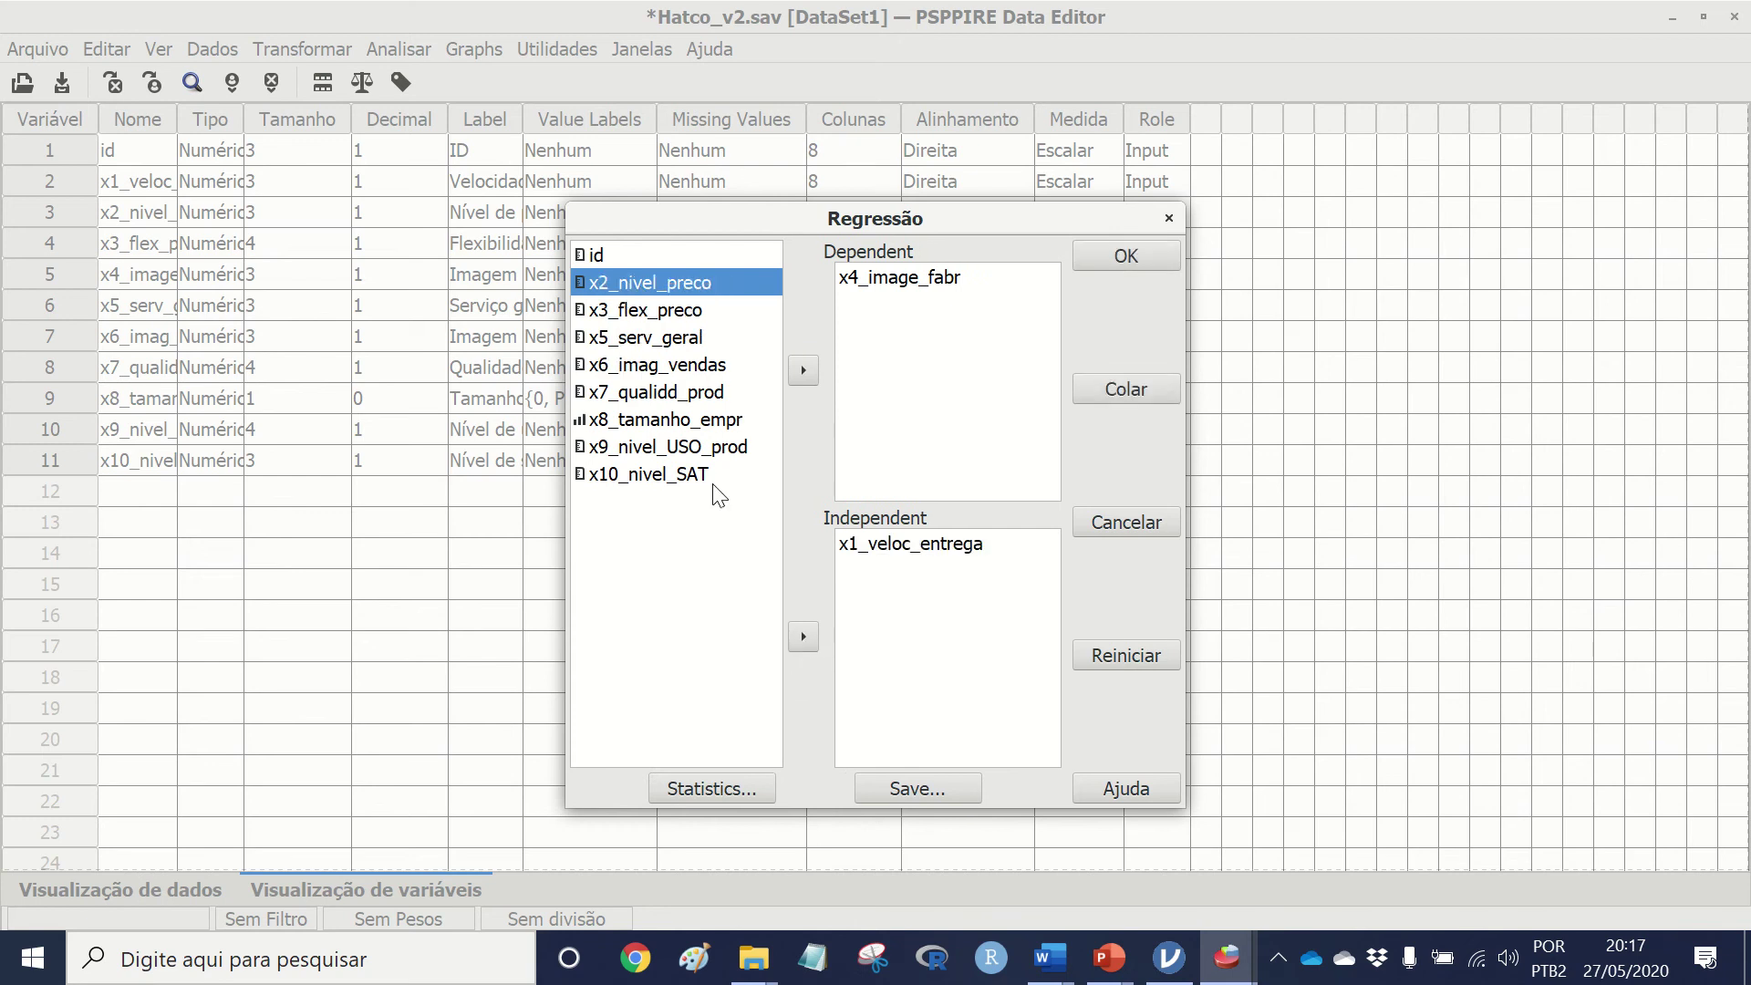
click(803, 636)
click(626, 315)
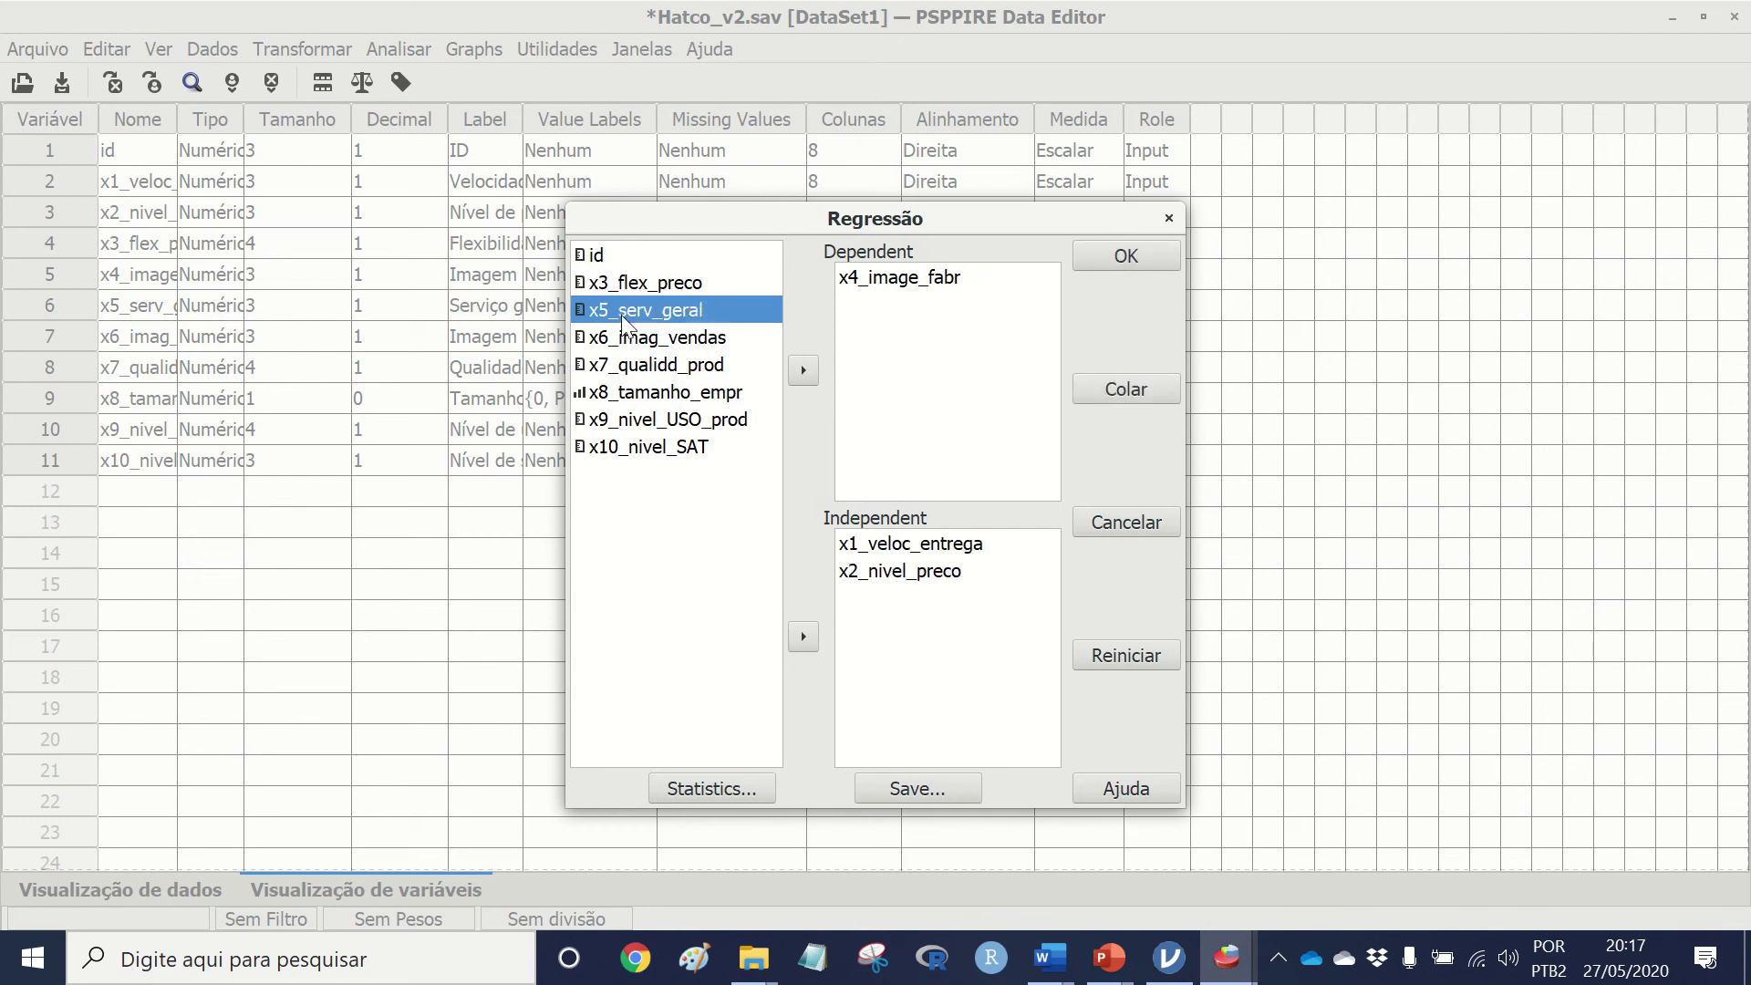
click(802, 636)
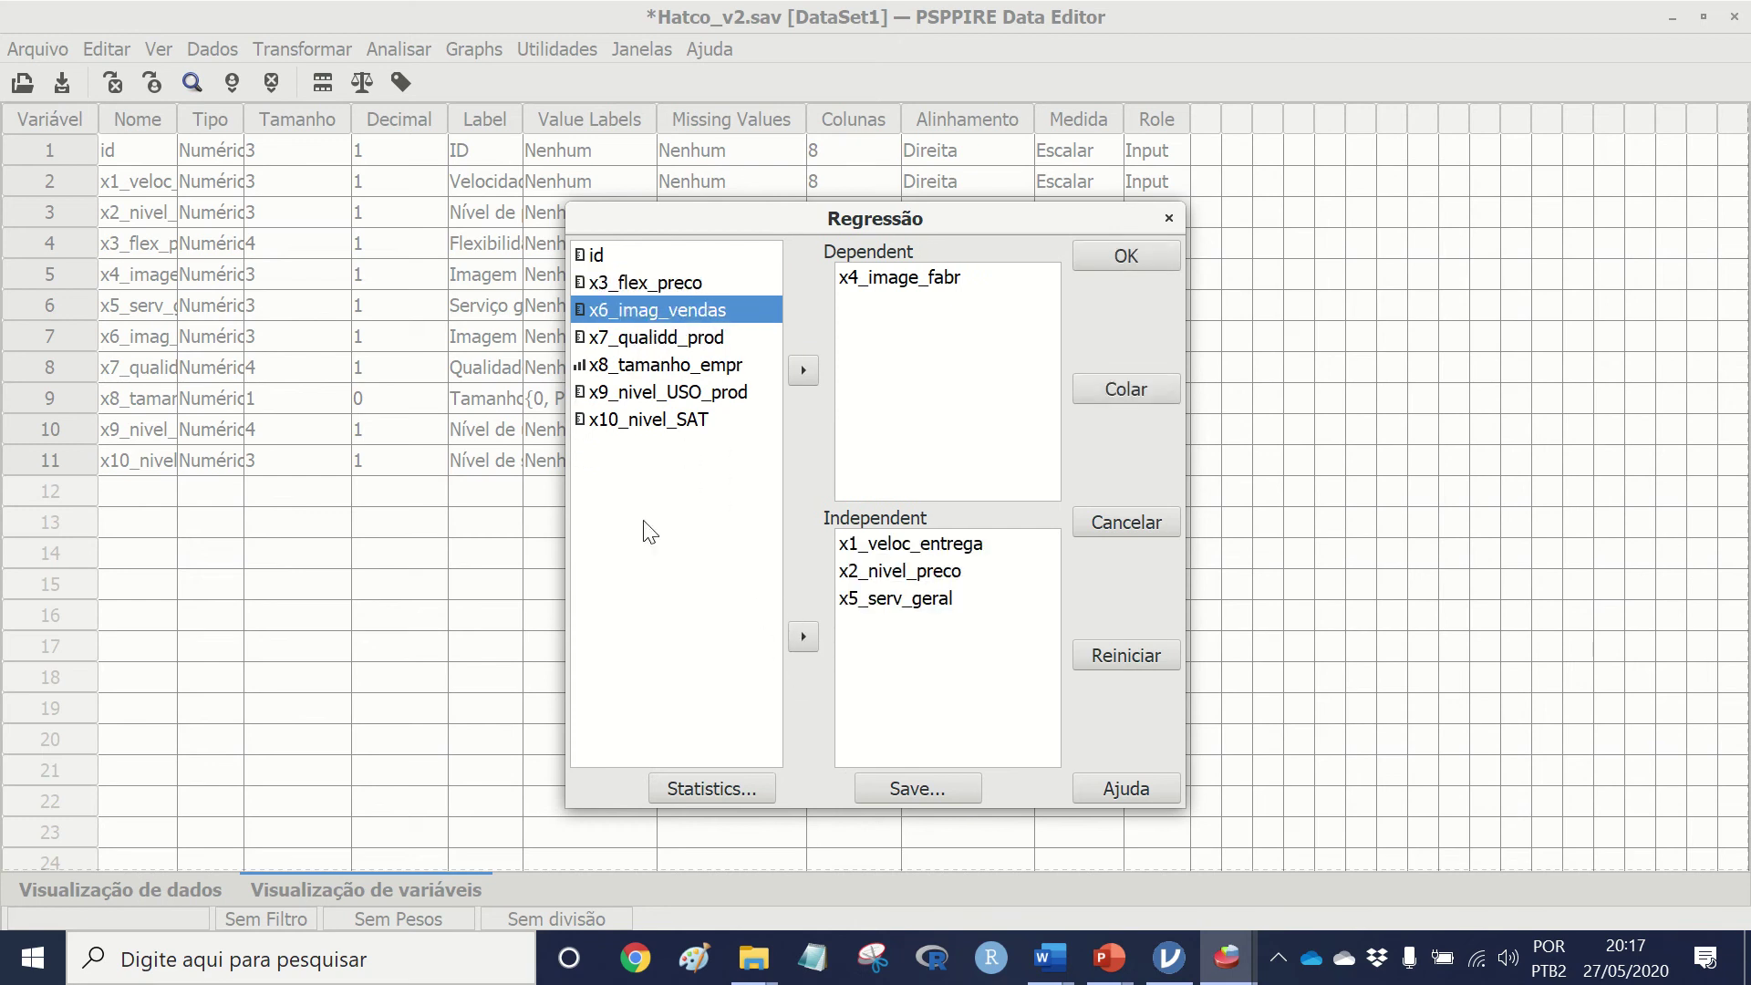
Step: Keep the Coeff, R and Anova statistics, enable saving of predicted values and residuals, and run the regression
click(711, 790)
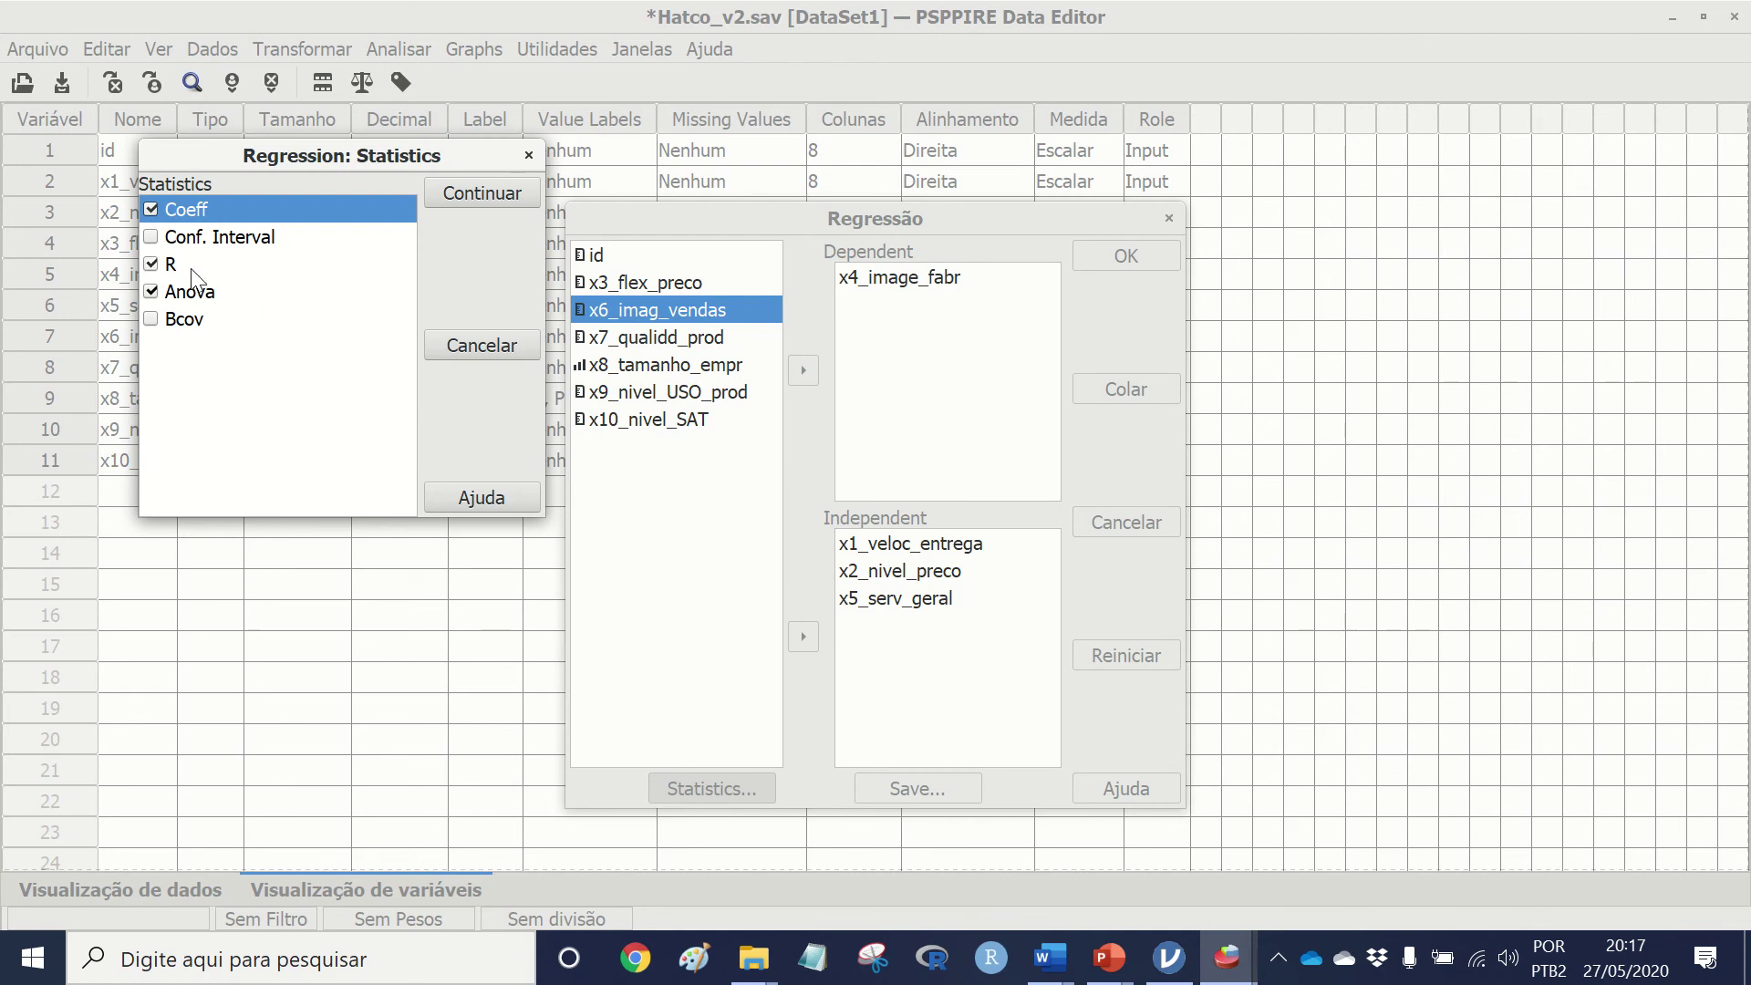
click(470, 193)
click(919, 787)
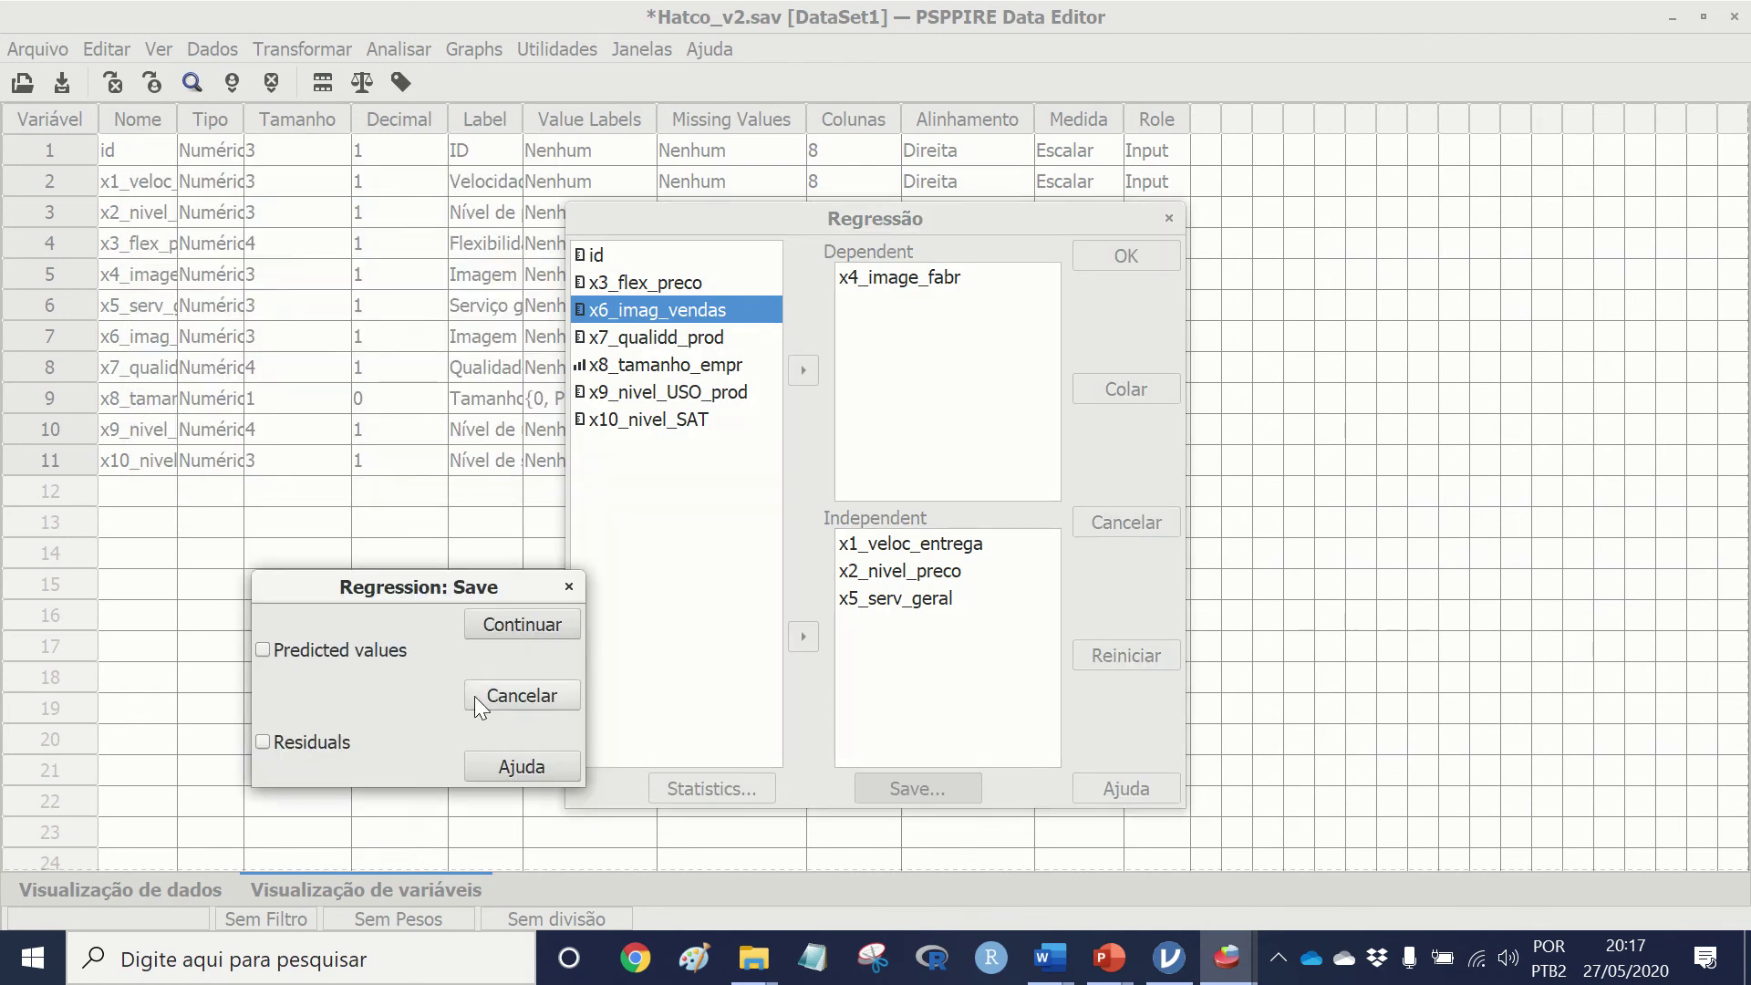
click(264, 651)
click(263, 742)
click(518, 624)
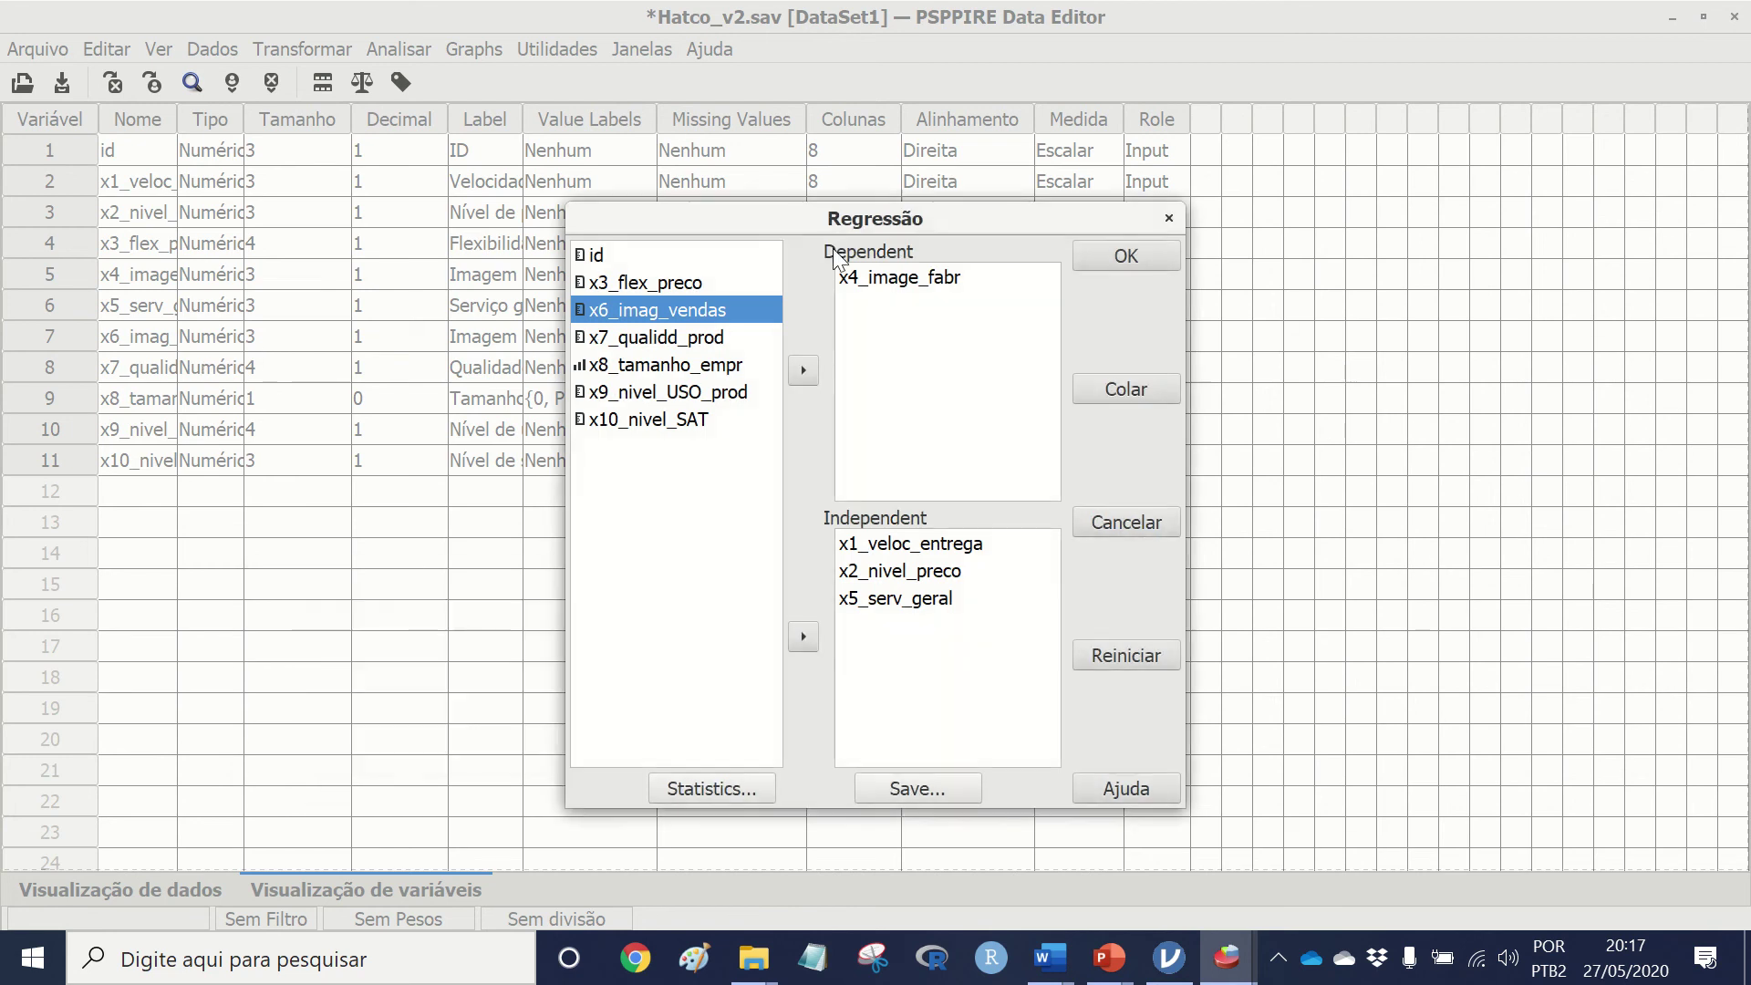
click(1127, 256)
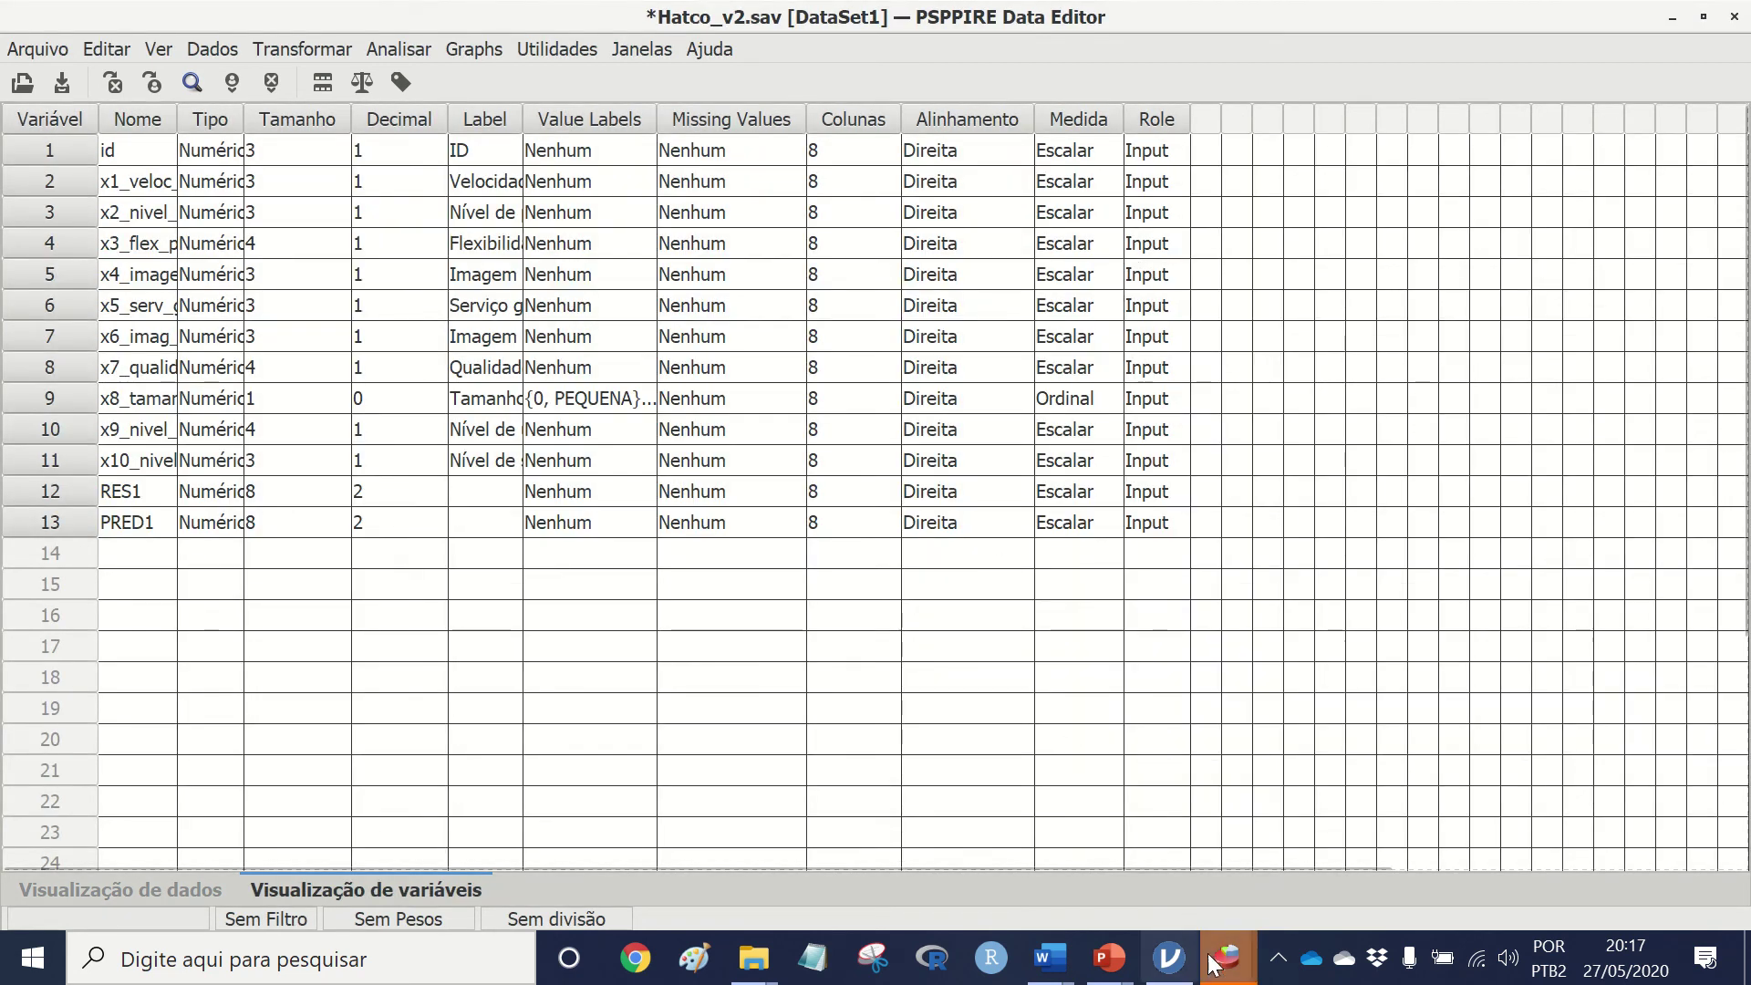
Step: Review the regression tables in the Output Viewer and the RES1 and PRED1 variables in the Data Editor
mouse_move(1228, 956)
click(1319, 836)
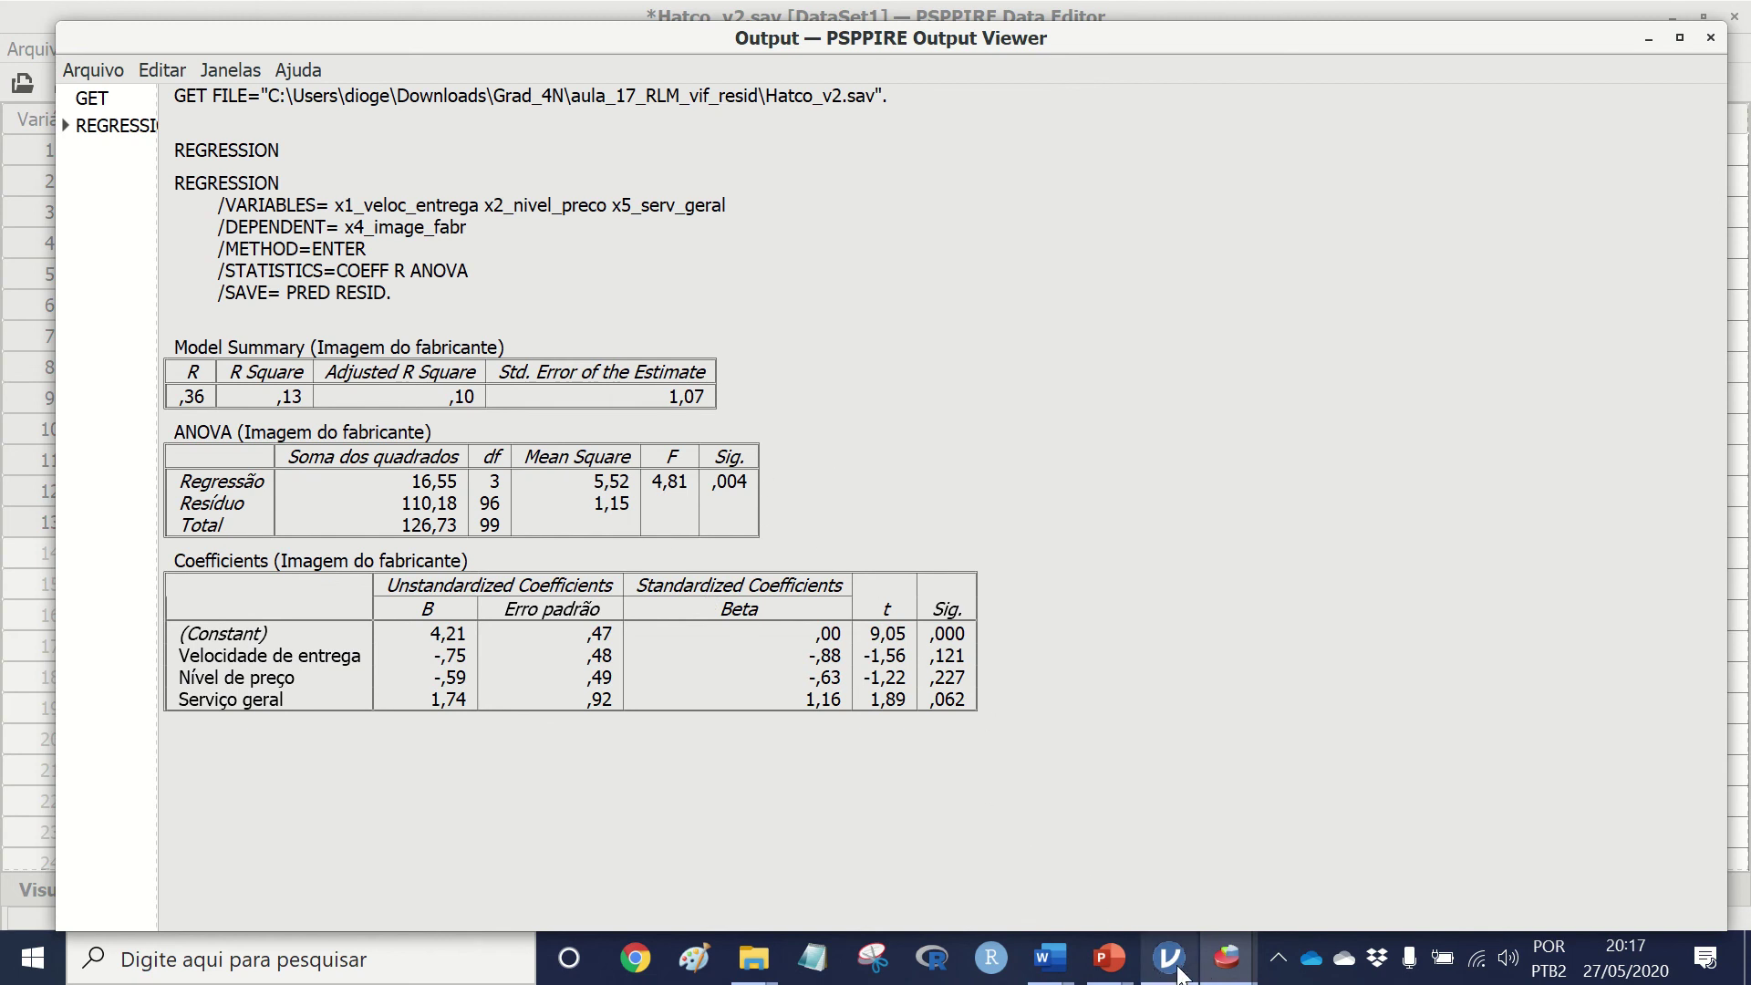
click(1226, 958)
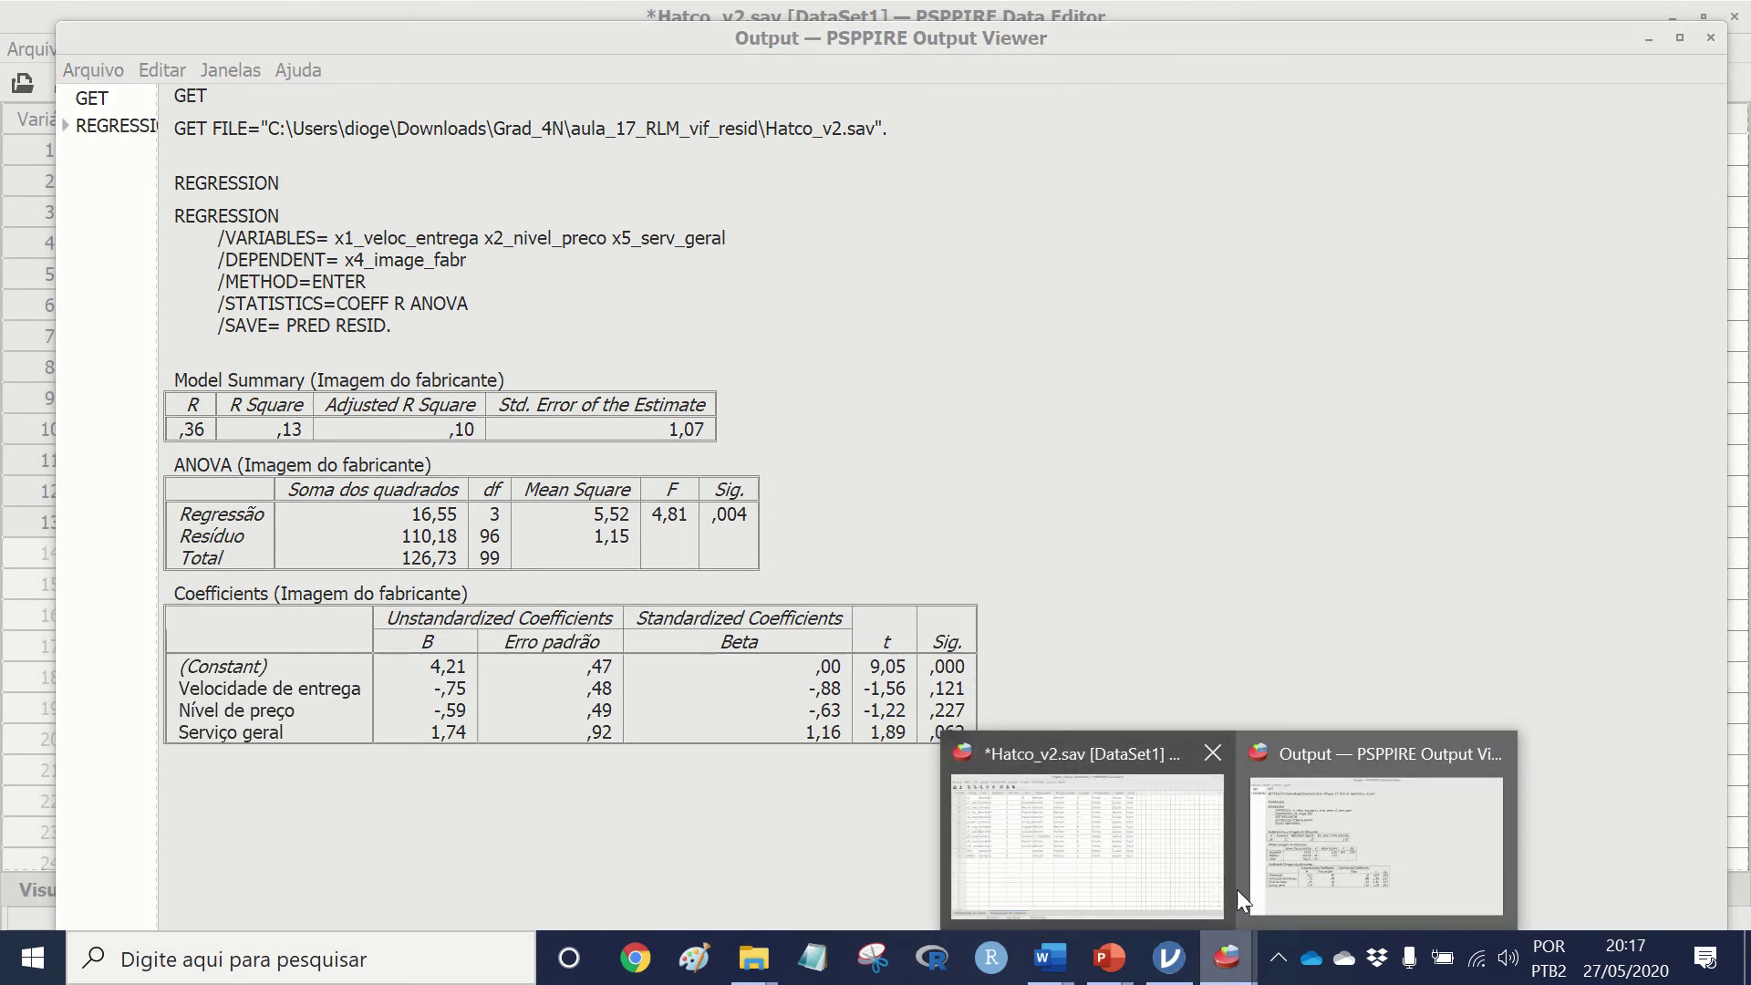
click(1196, 890)
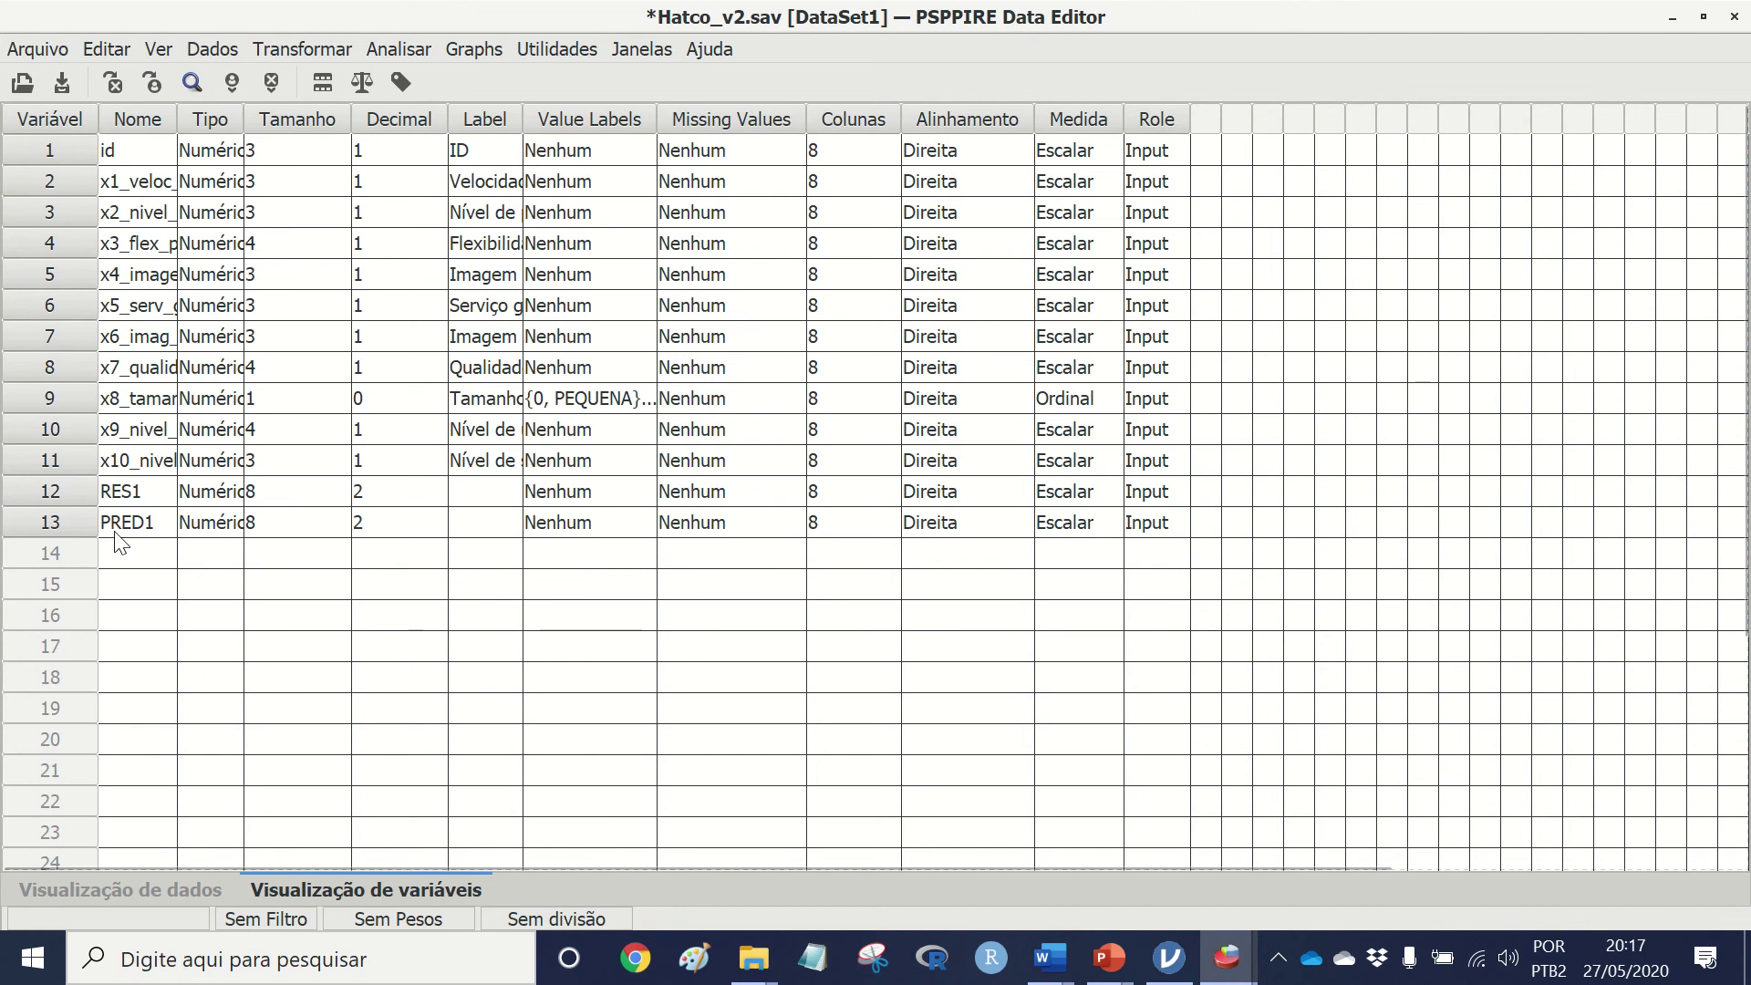
click(82, 496)
click(149, 524)
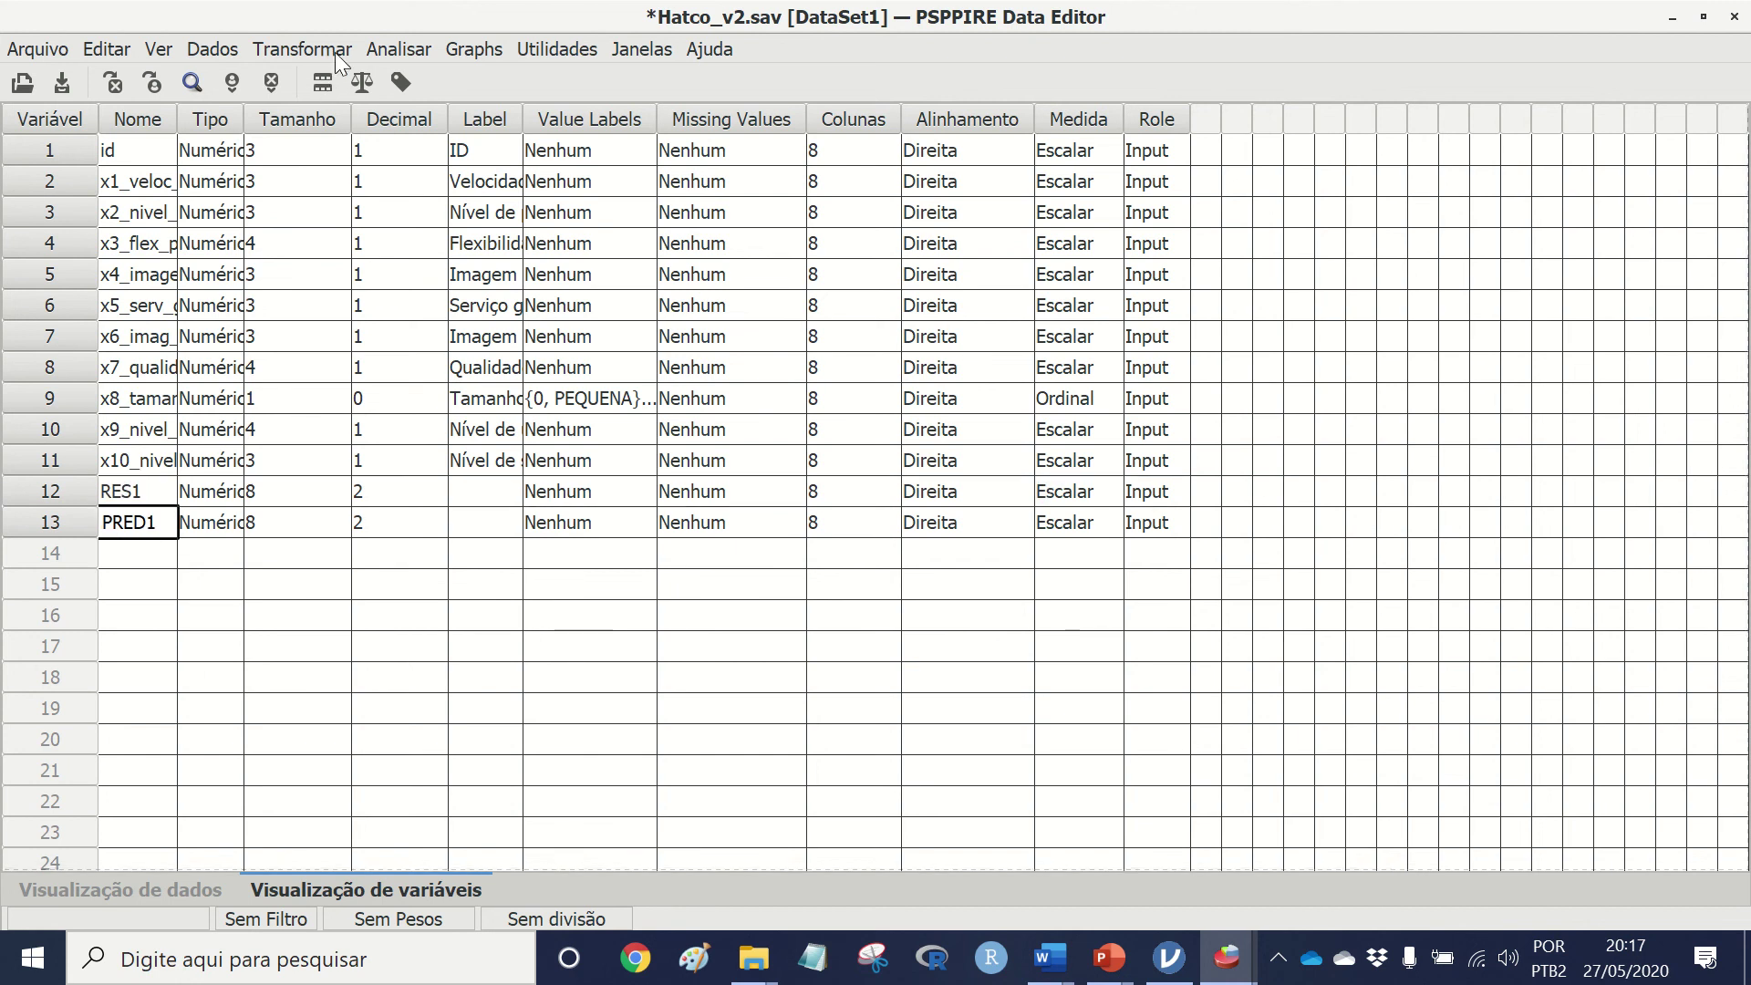
Step: Create a histogram of RES1 with the normal curve displayed and view it in the Output Viewer
click(475, 49)
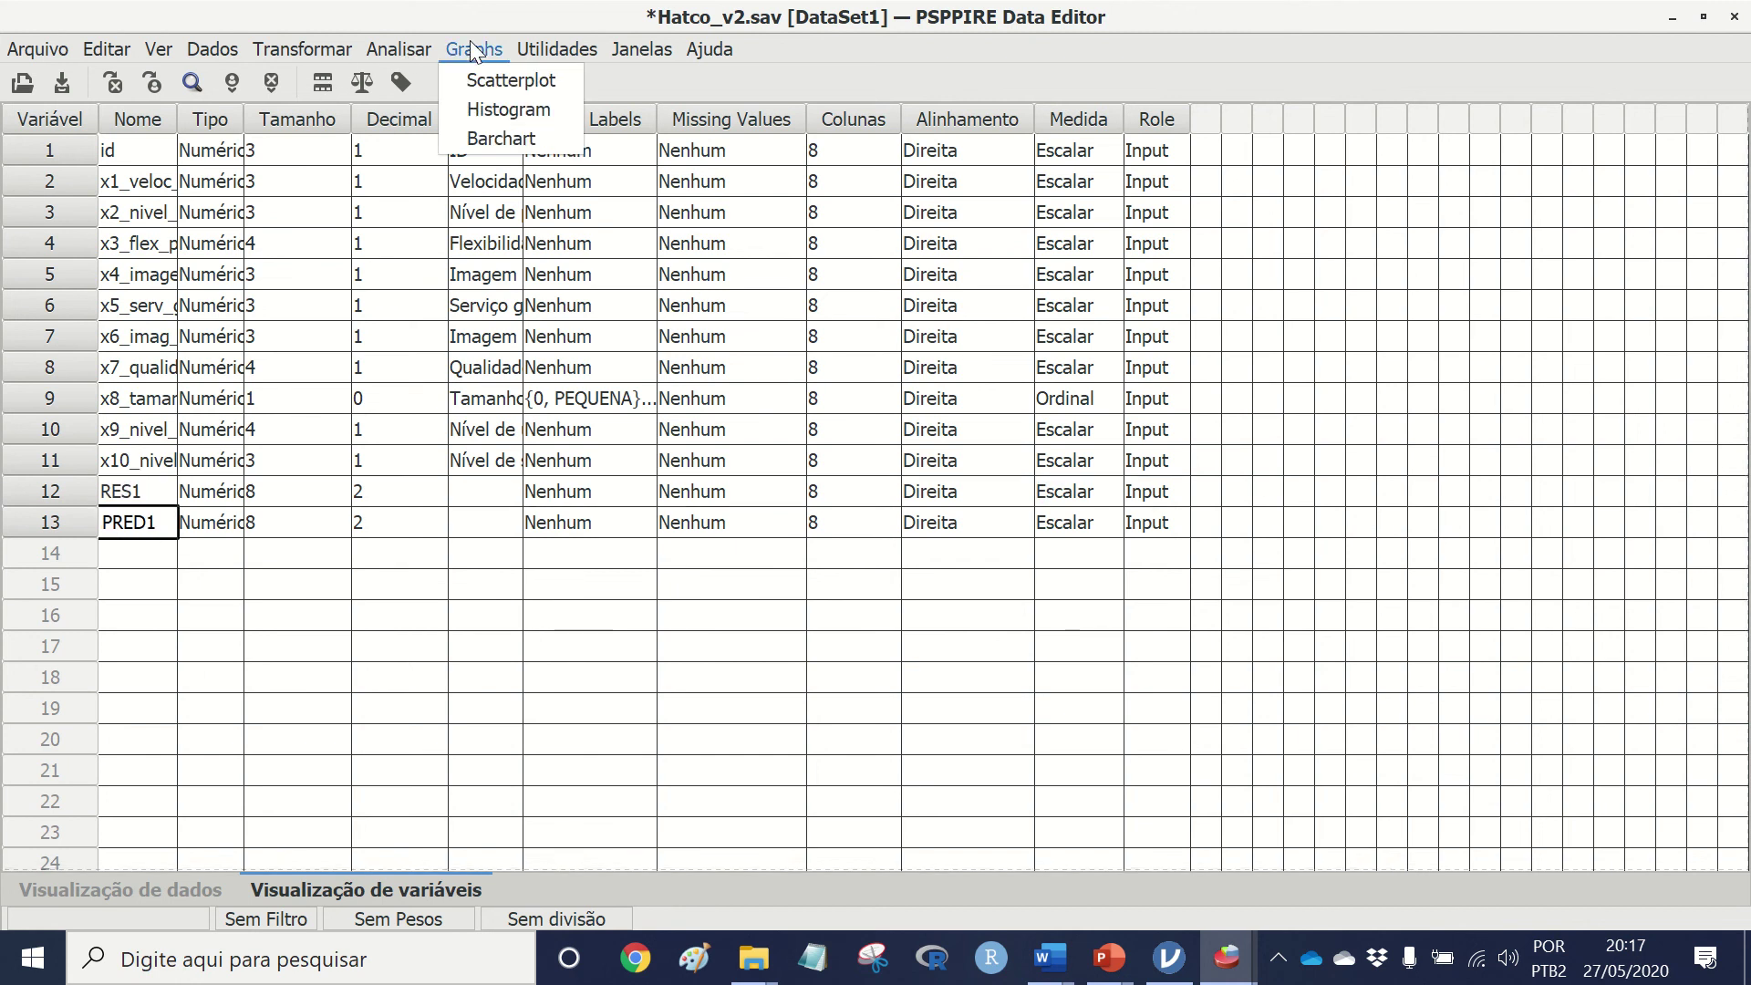
click(511, 106)
click(460, 467)
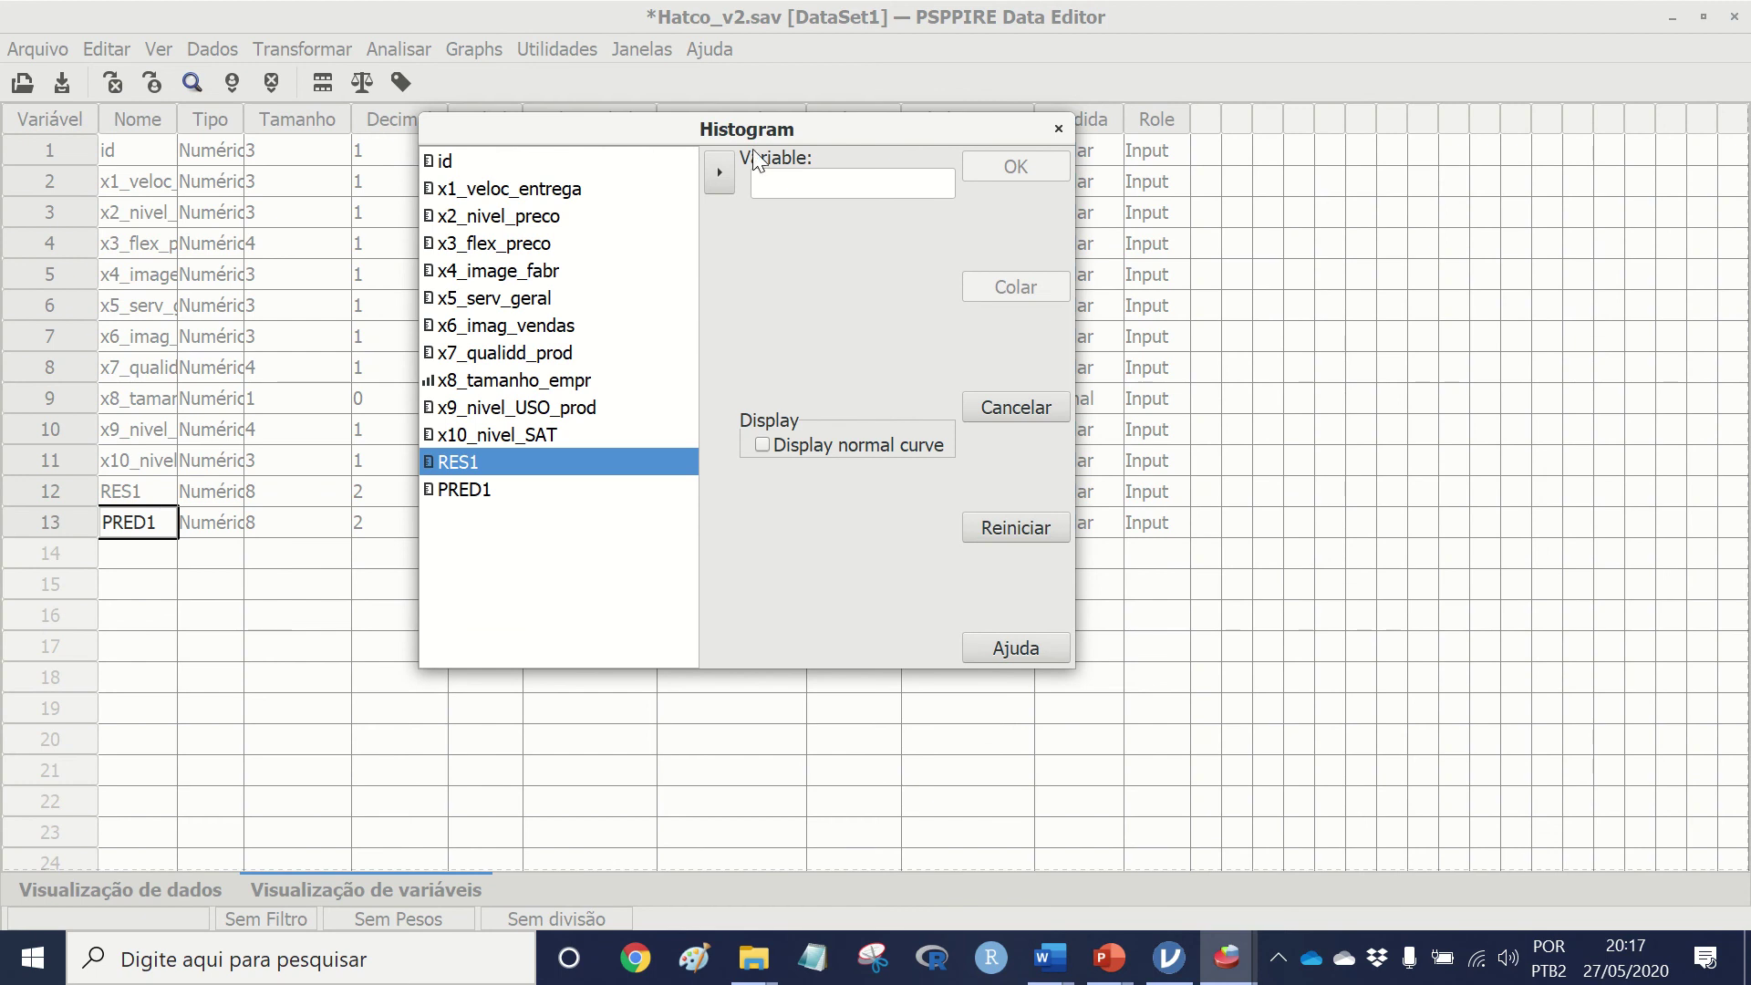
click(720, 172)
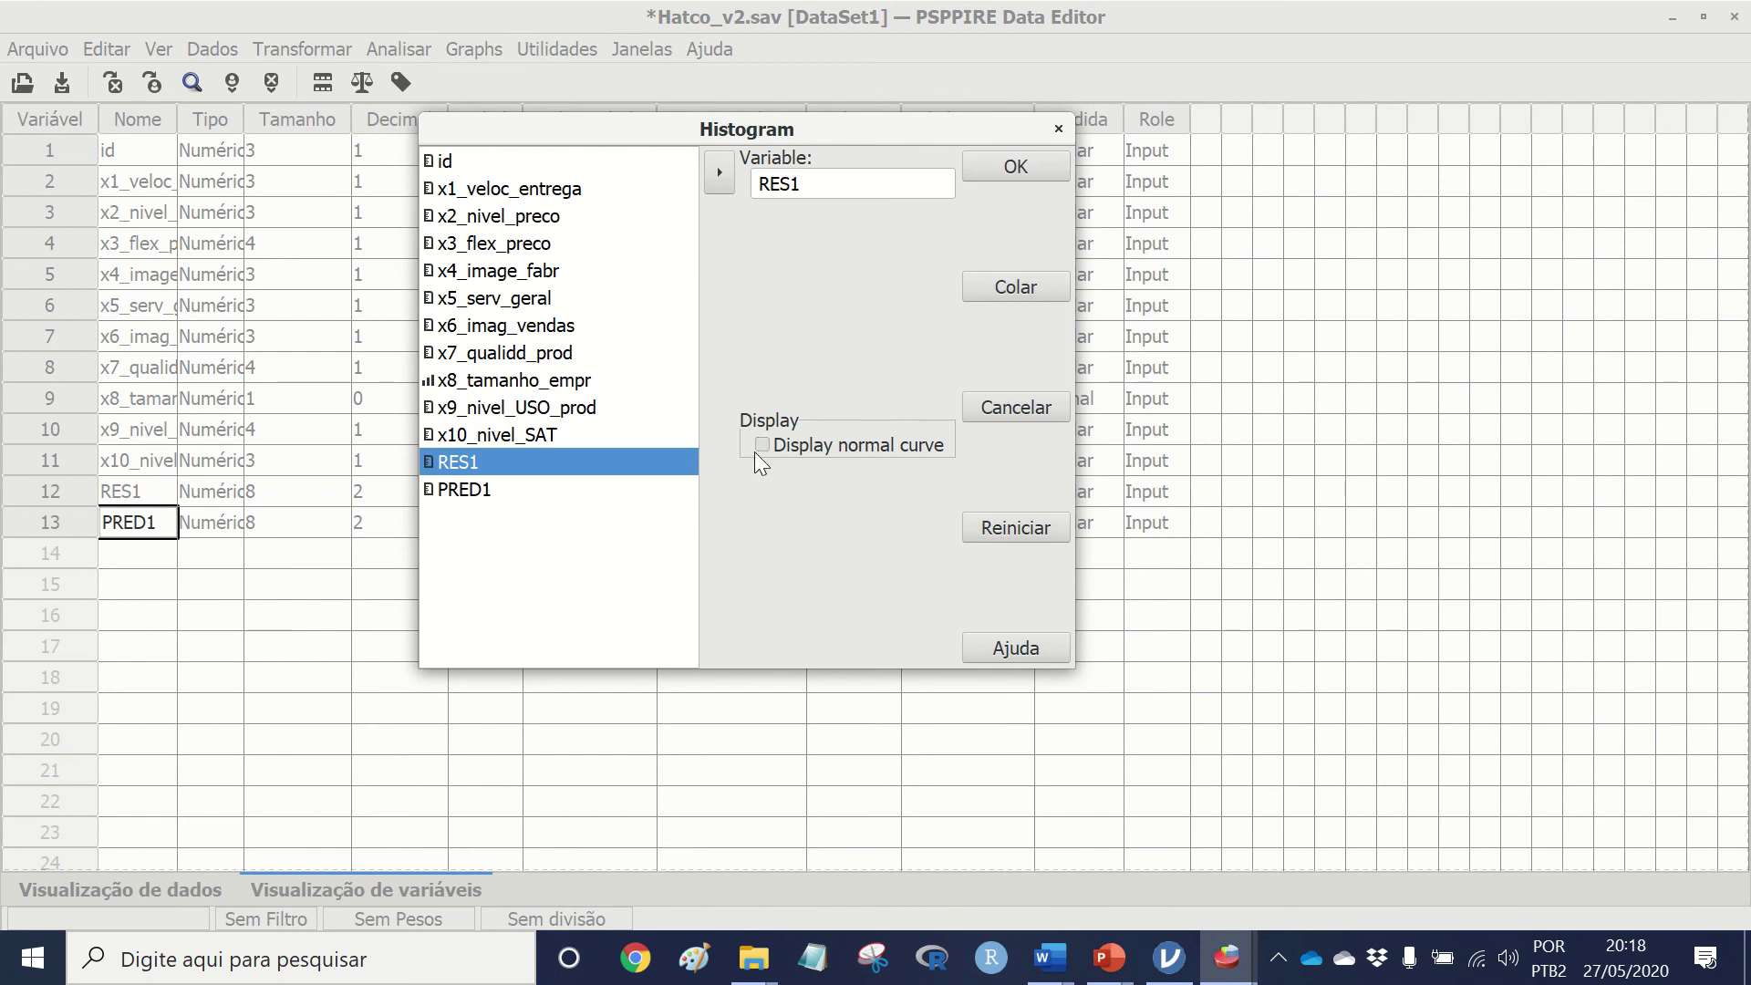
click(1017, 167)
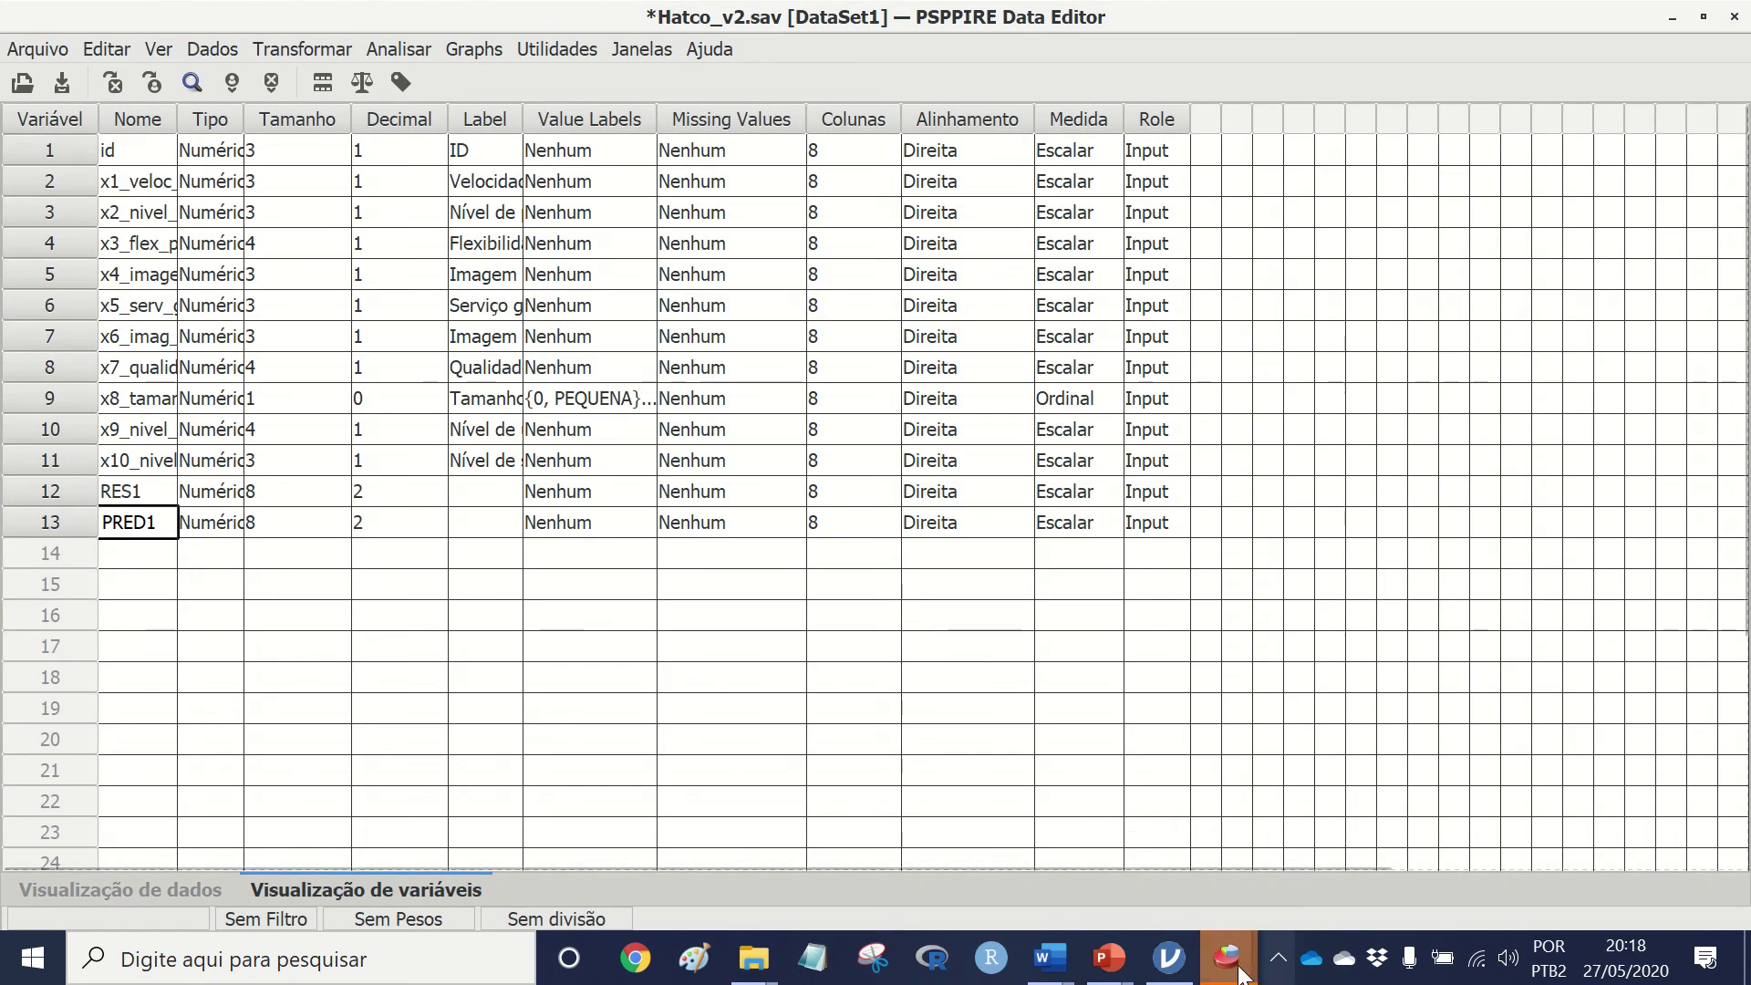
mouse_move(1227, 957)
click(1242, 871)
scroll(892, 735, down, 3)
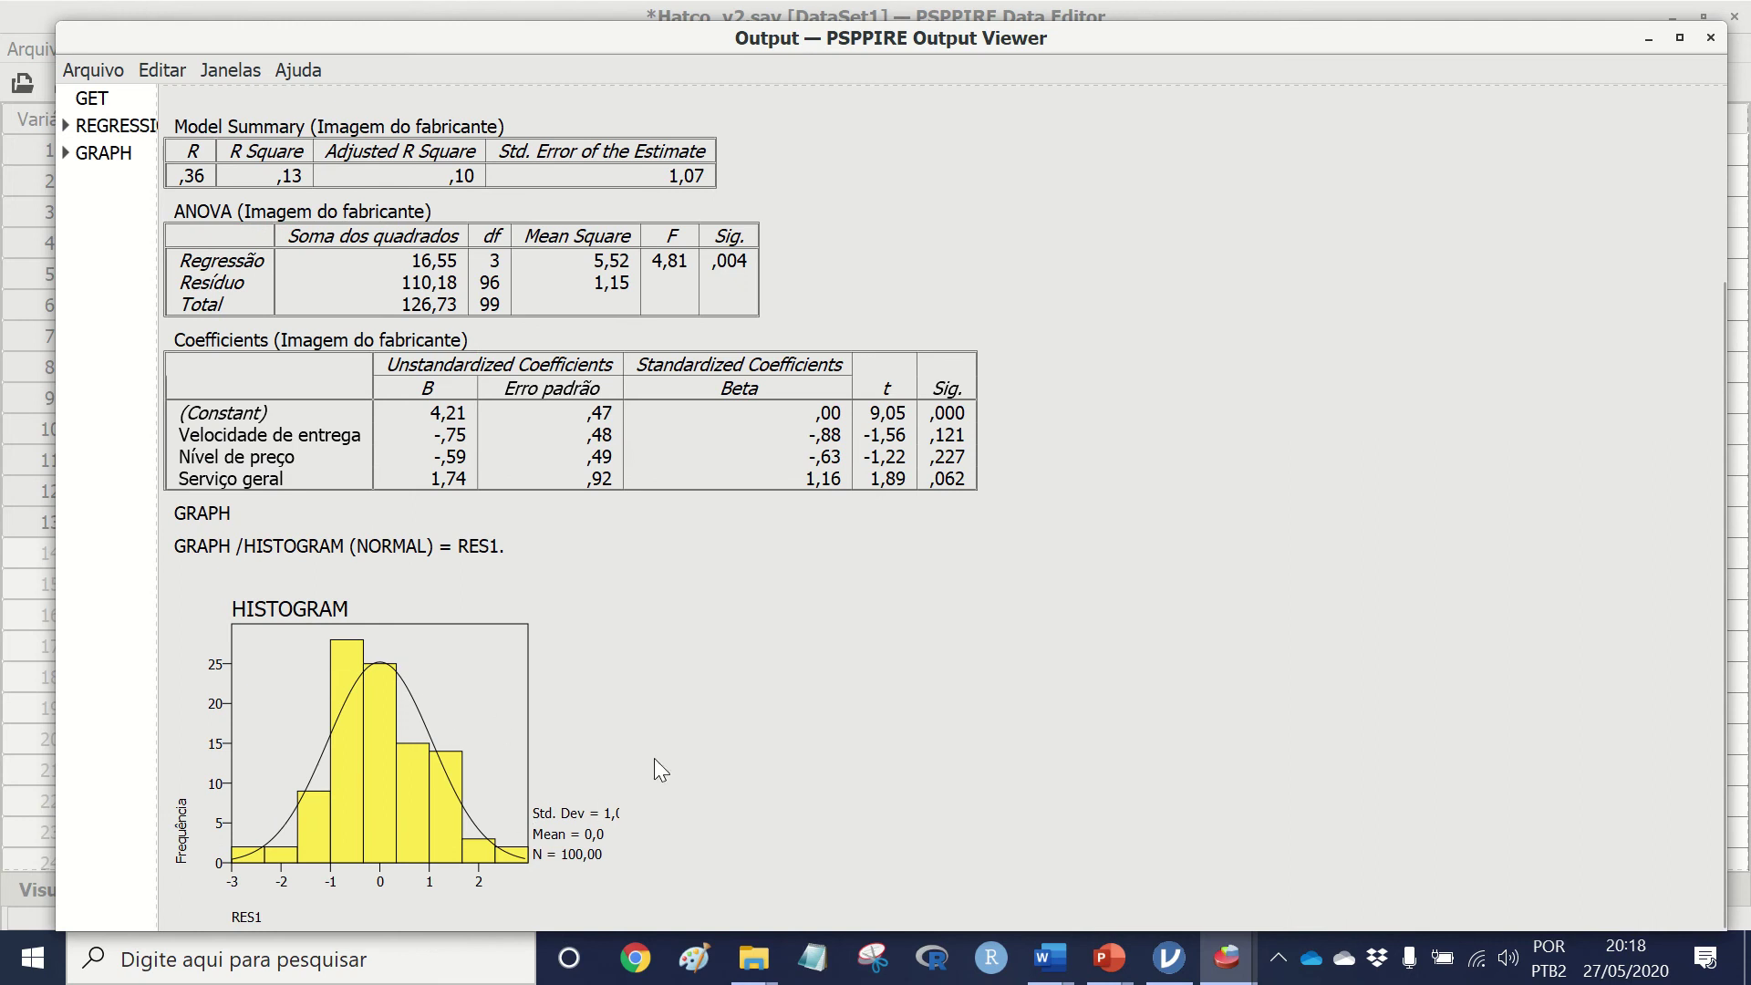
Step: Run a one-sample Kolmogorov-Smirnov test on RES1 against the Normal distribution and open its output
mouse_move(1227, 957)
click(1157, 861)
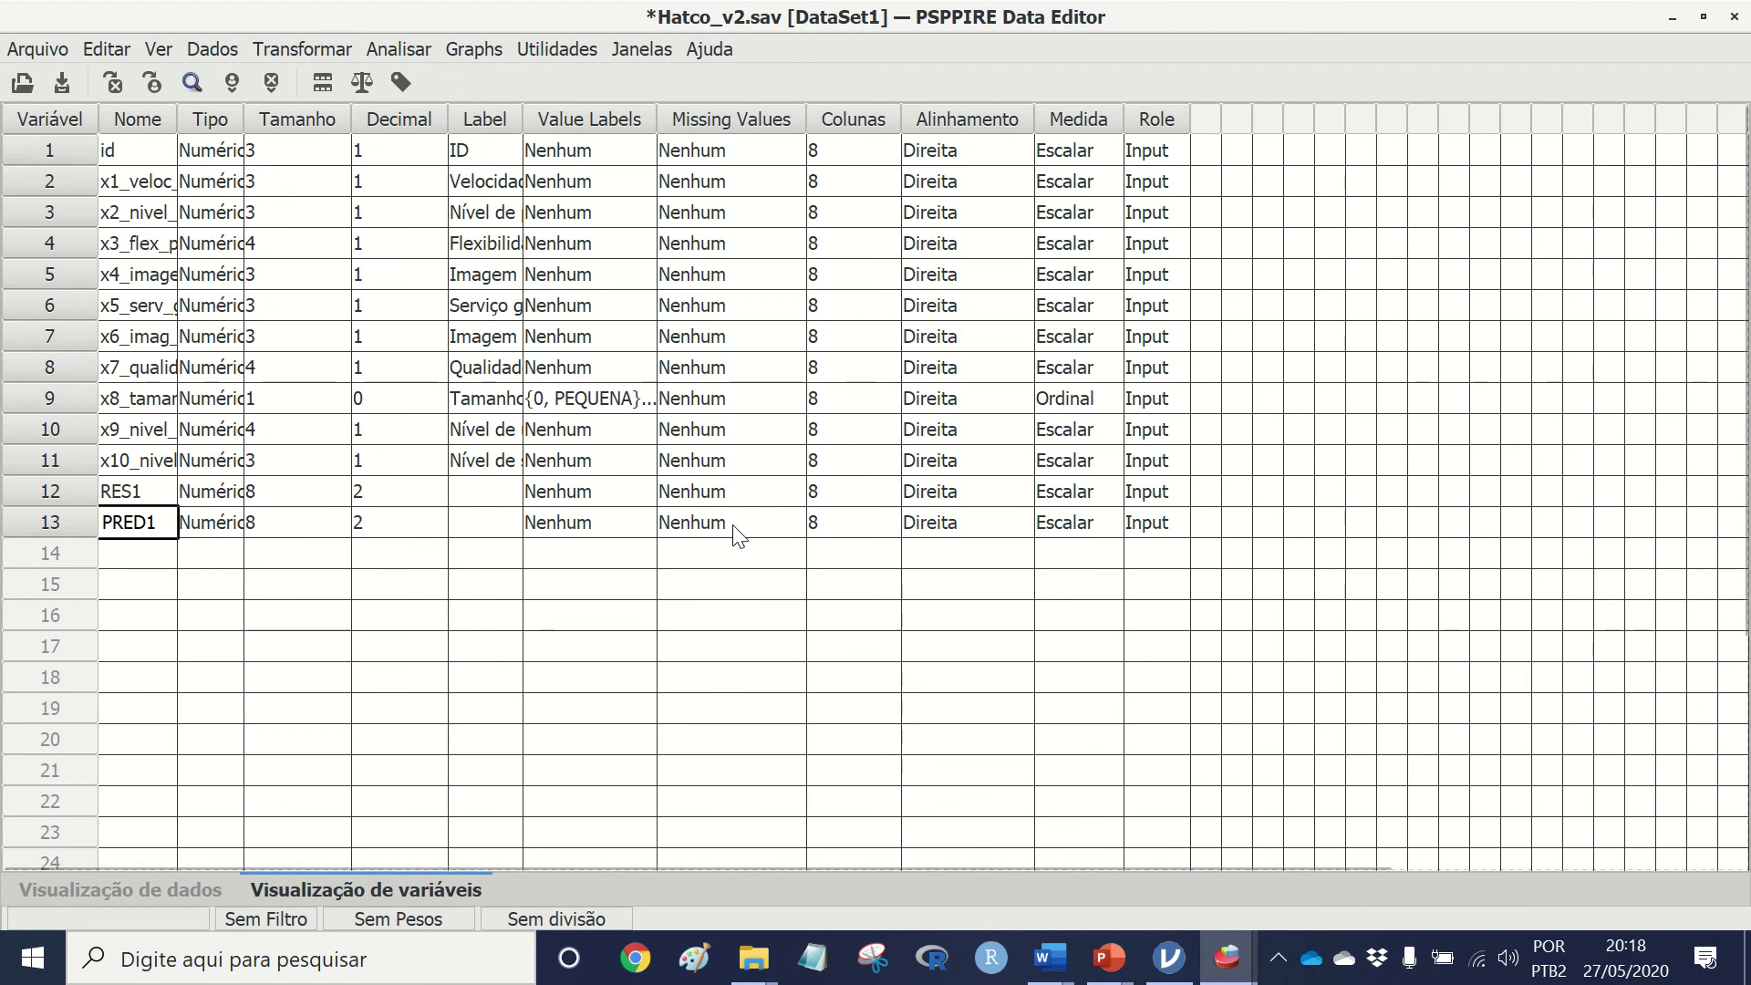
click(409, 49)
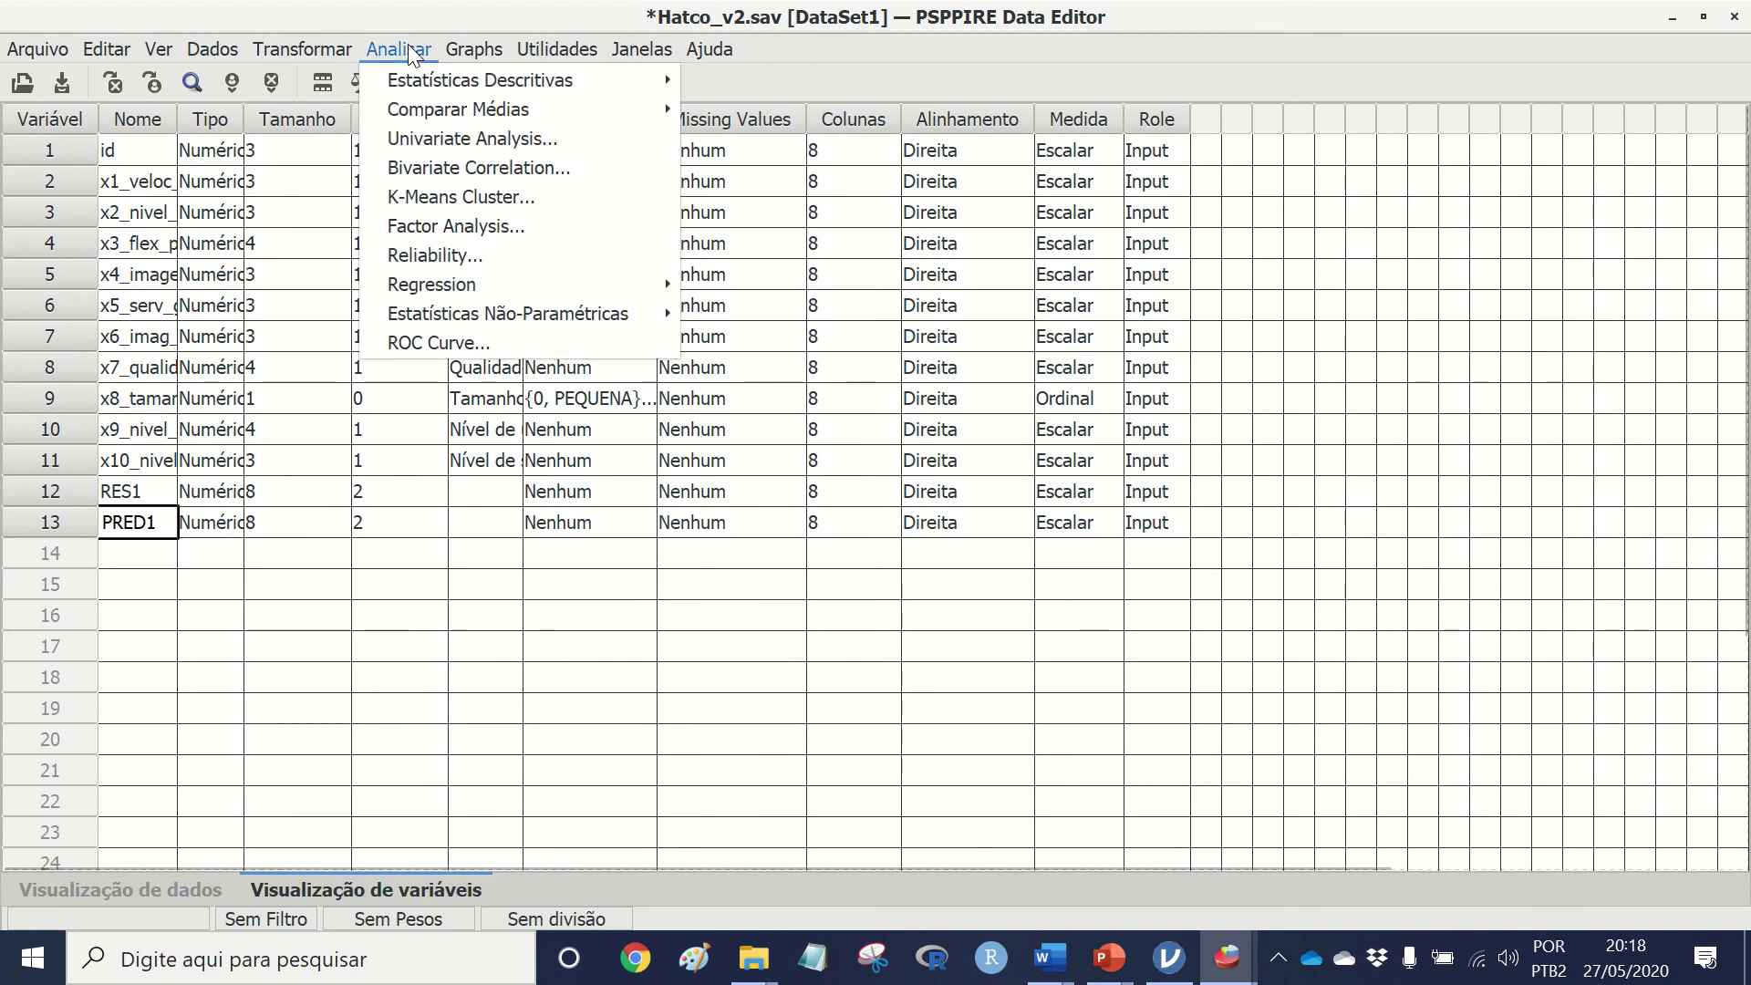
mouse_move(629, 314)
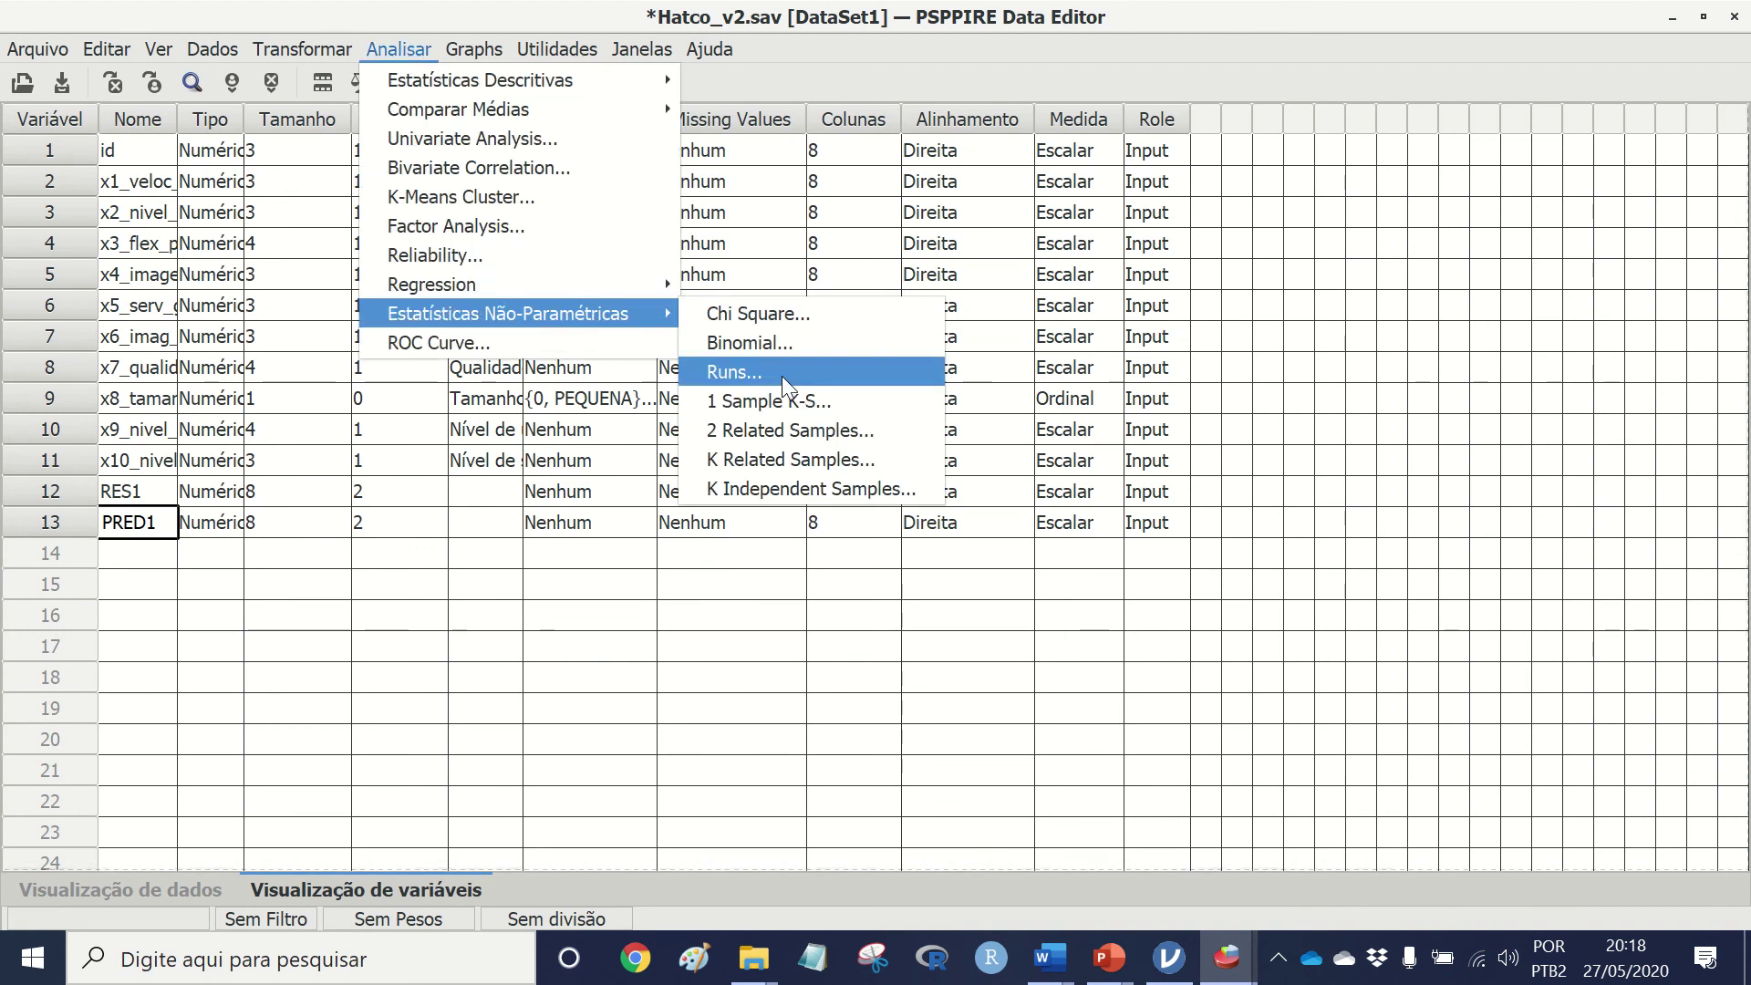
click(788, 399)
scroll(660, 410, down, 3)
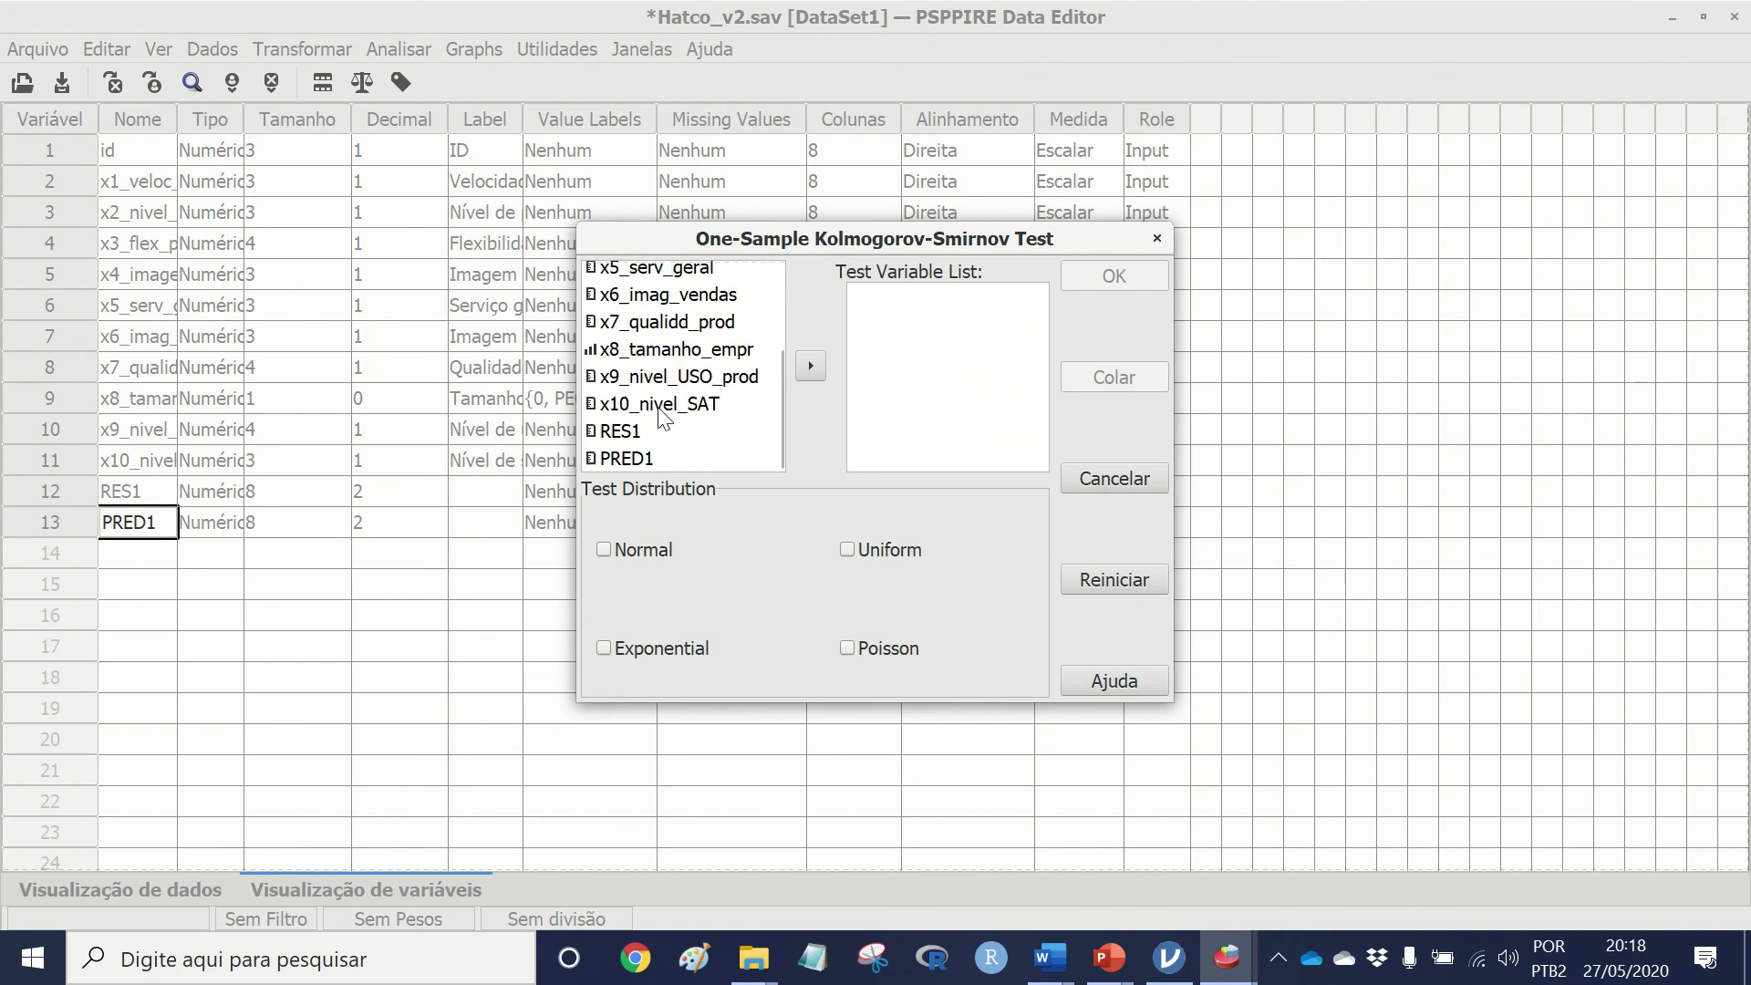
click(629, 432)
click(810, 365)
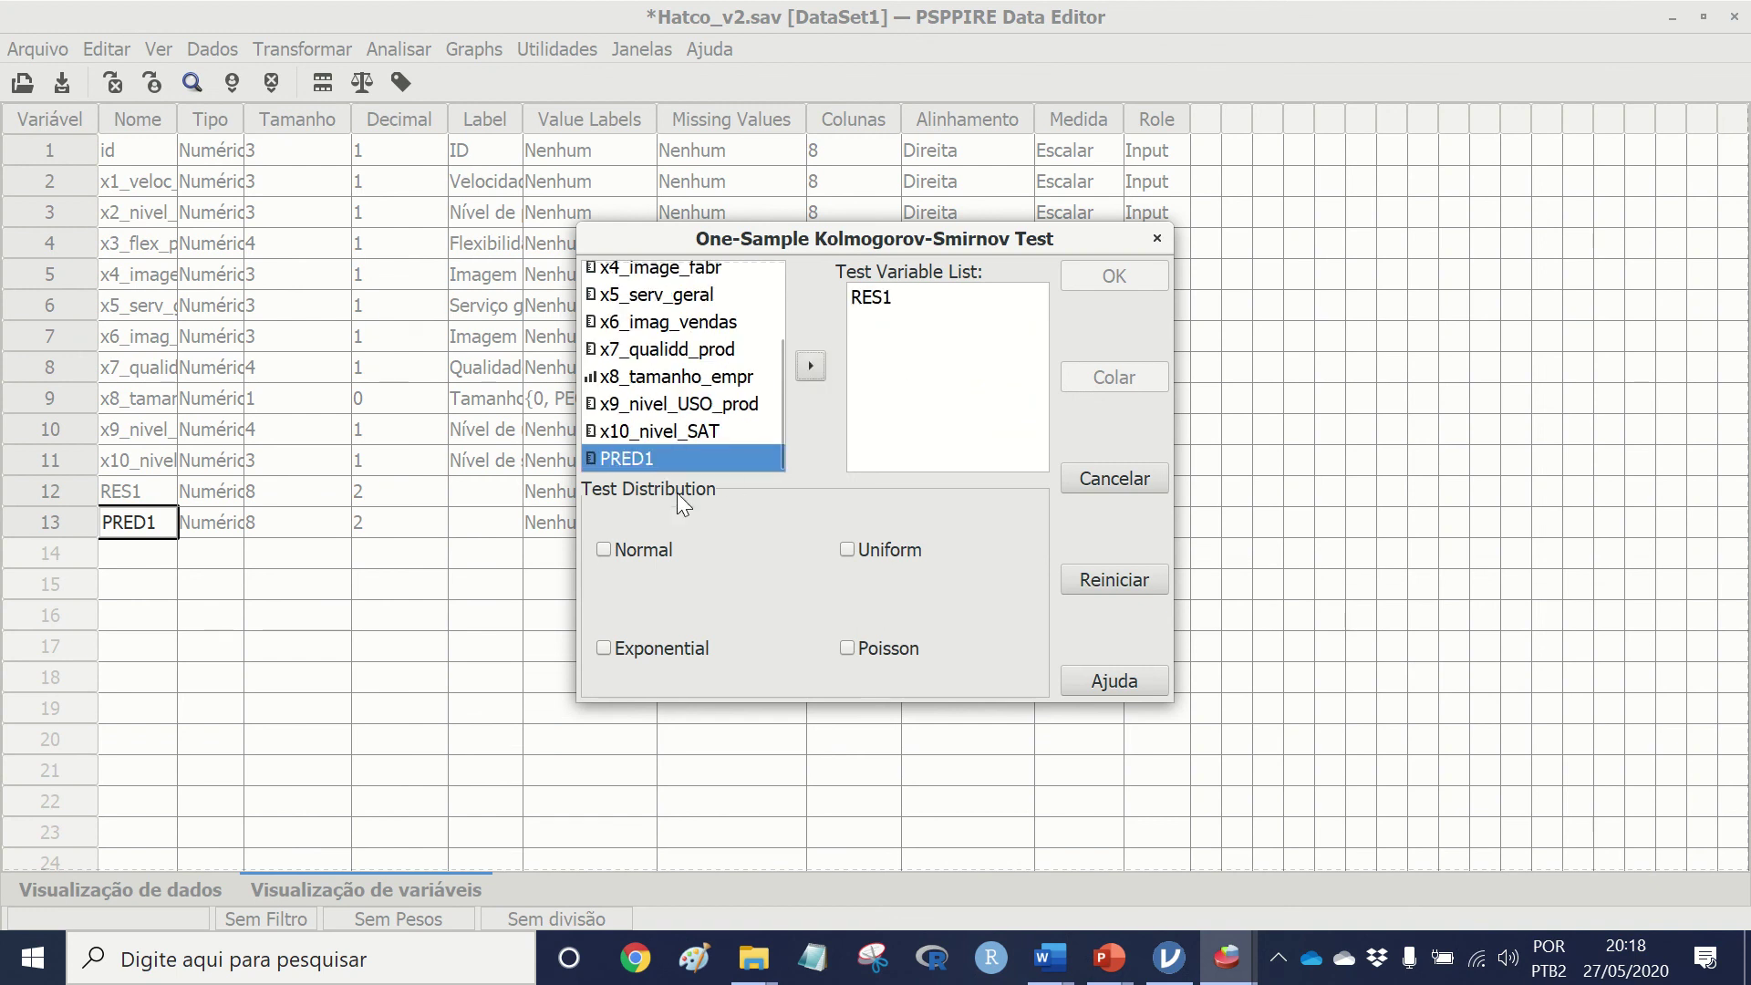
click(604, 549)
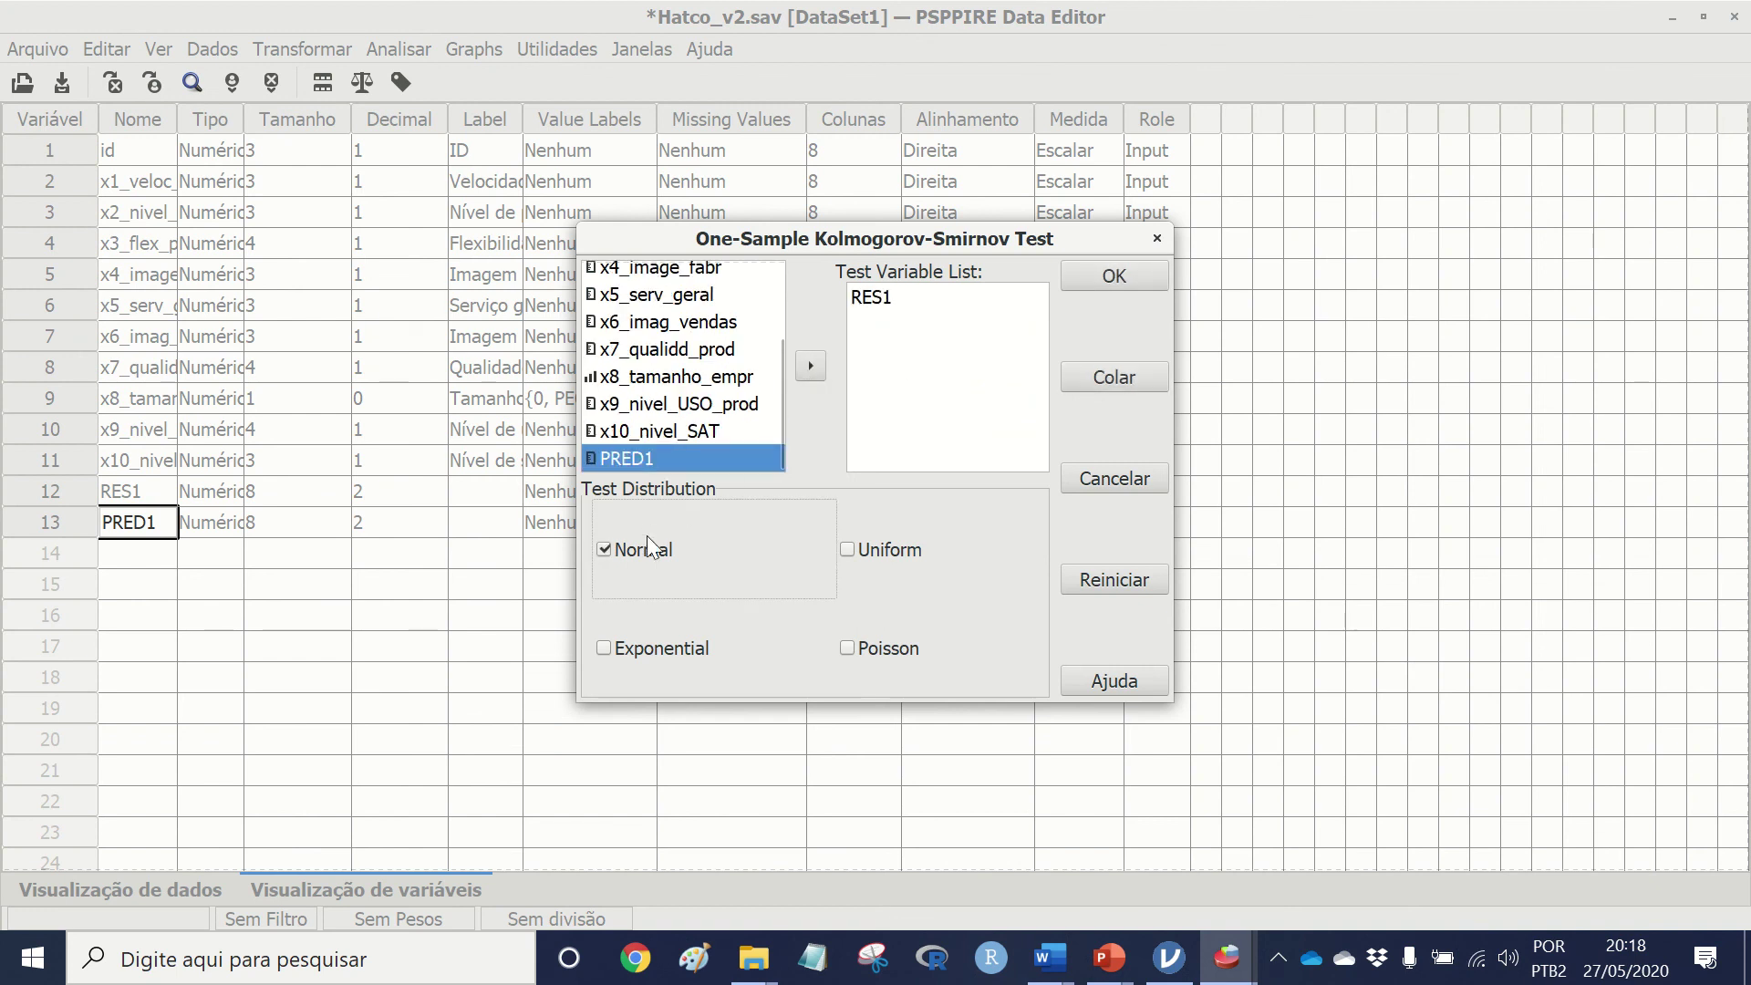
click(1112, 276)
mouse_move(1227, 957)
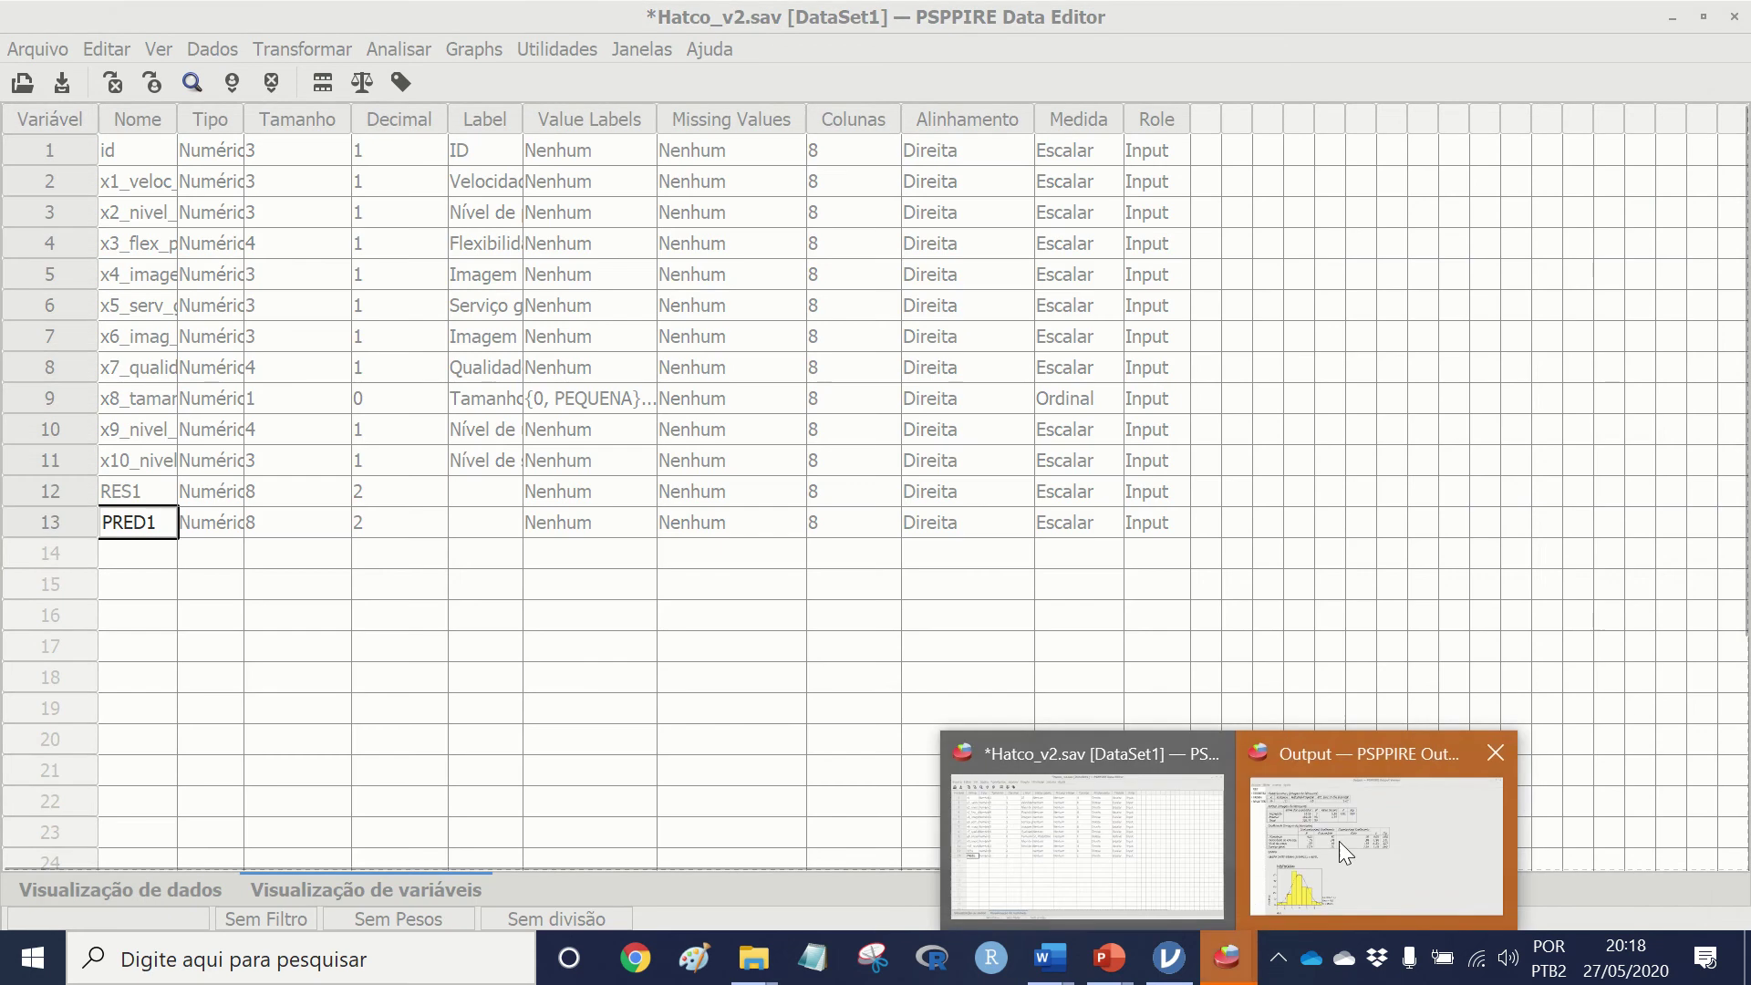
click(1339, 841)
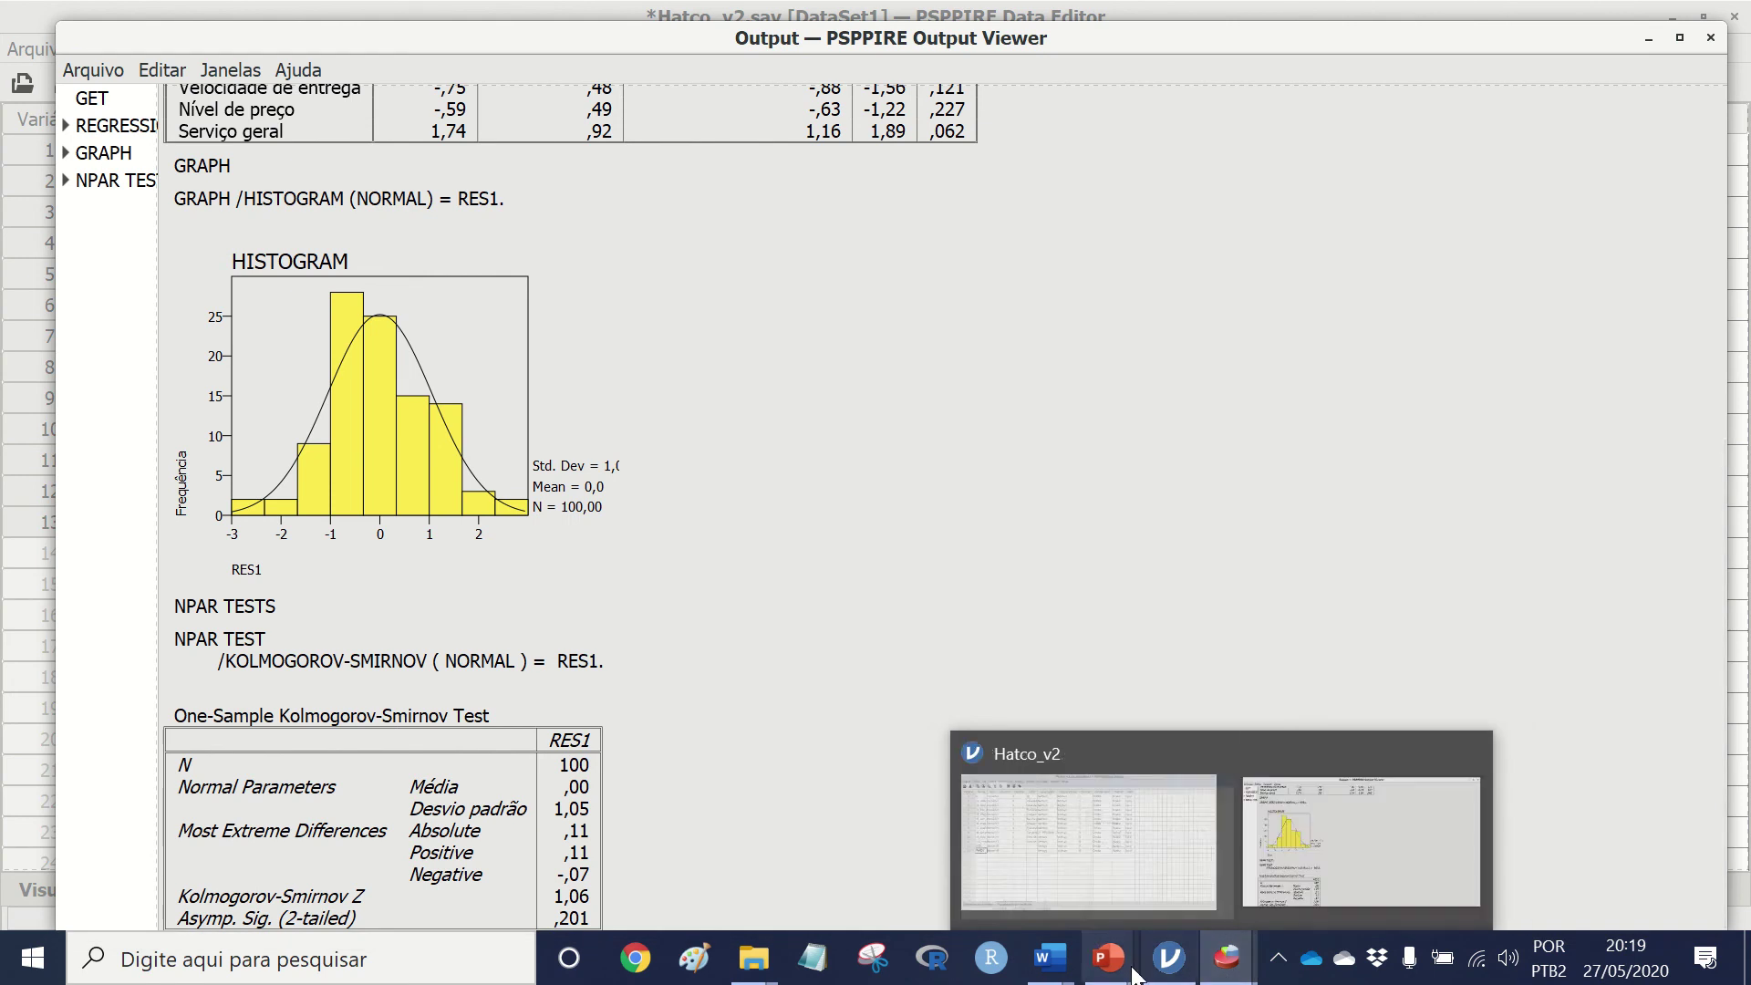
Step: Switch to PowerPoint and examine the residual plot patterns on slide 13
mouse_move(1131, 967)
click(1042, 888)
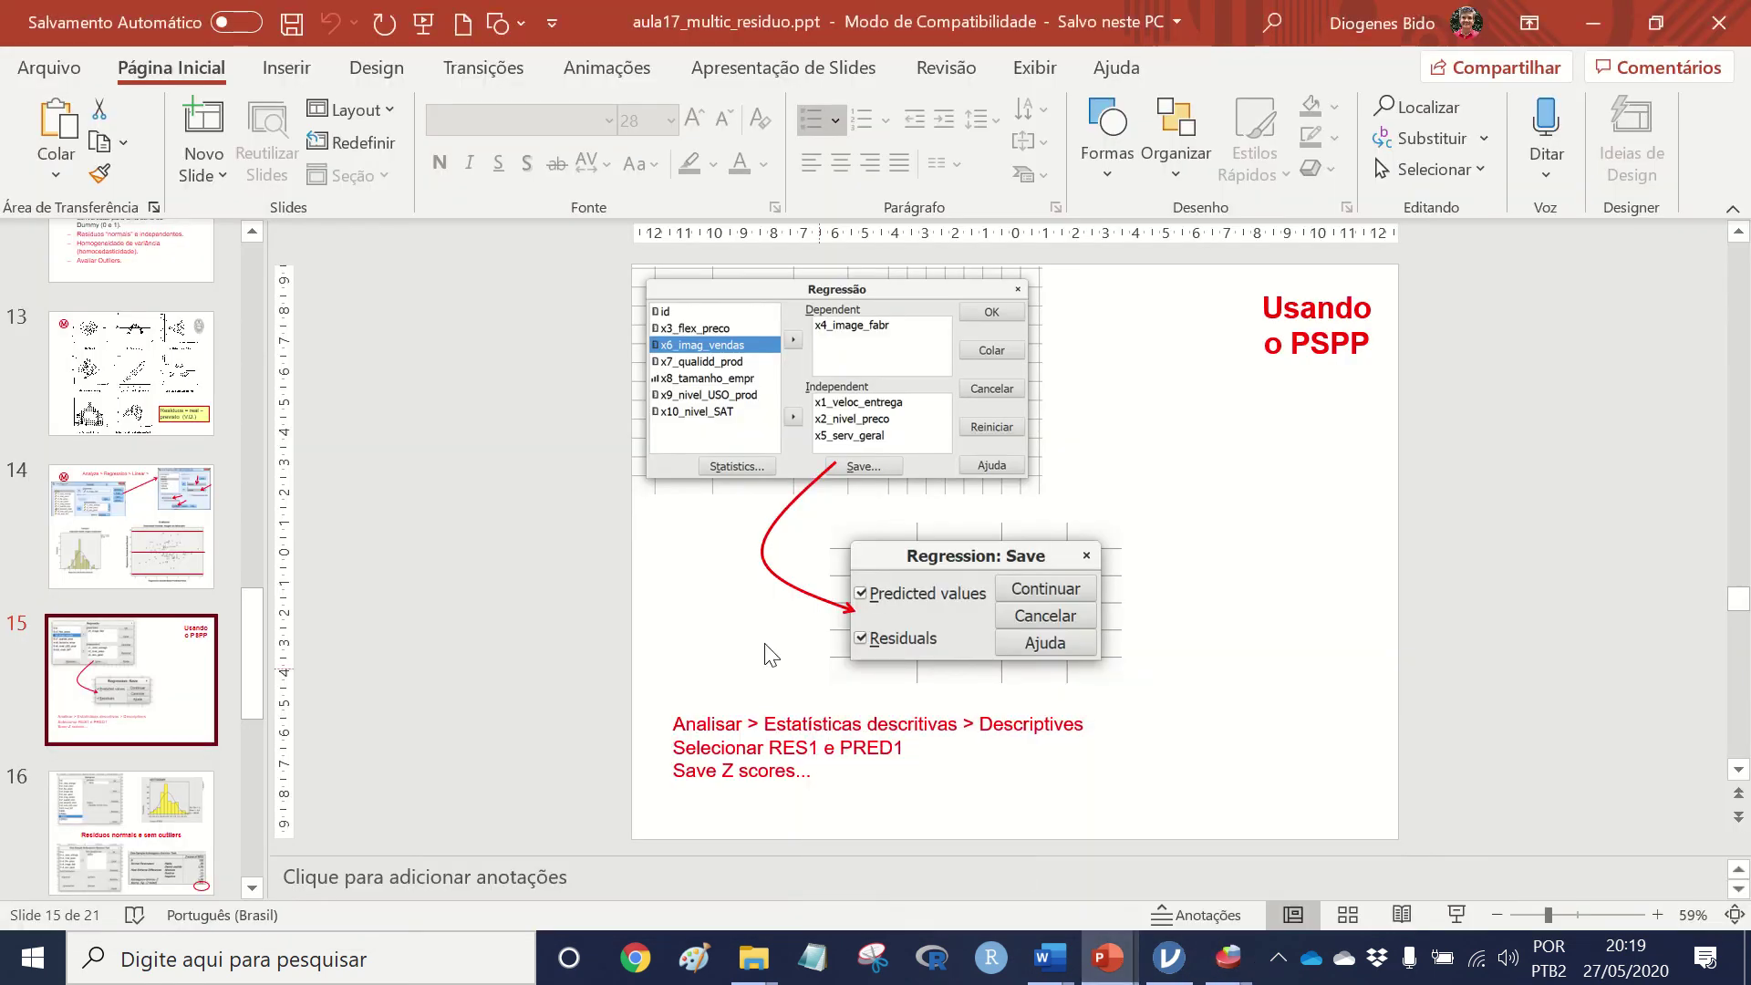
click(139, 433)
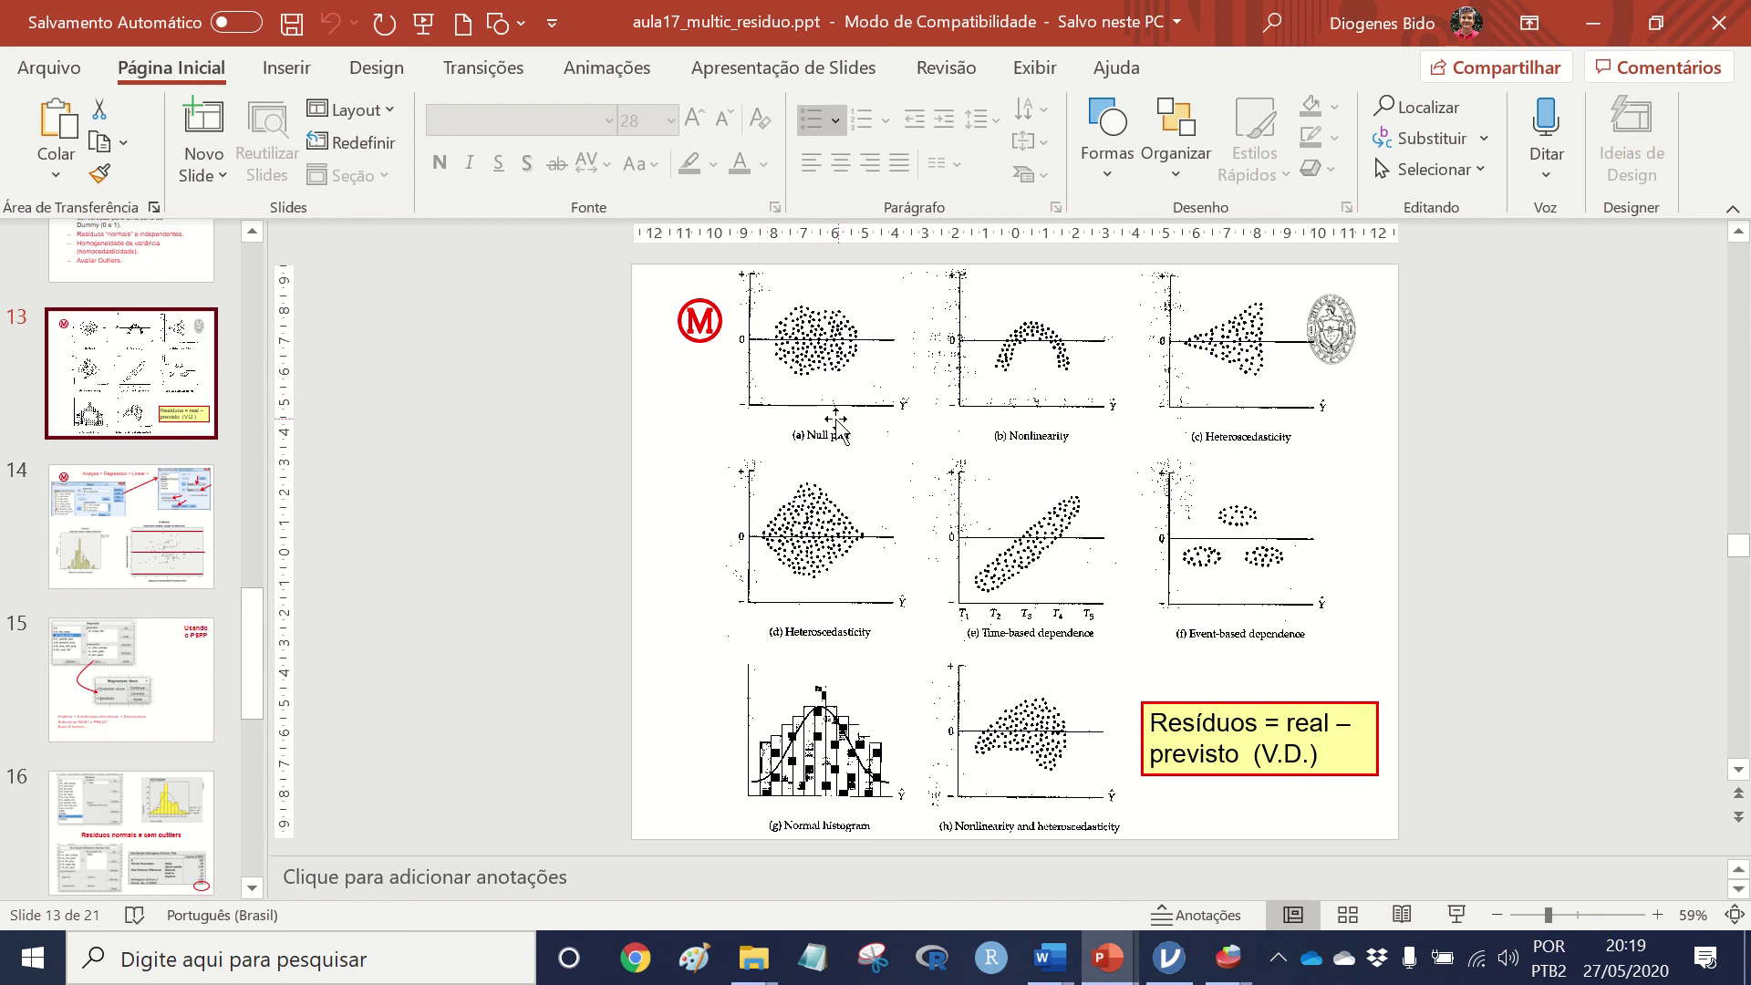
Step: Switch to PSPP, create a scatterplot with RES1 on the Y axis and PRED1 on the X axis, and view it in the Output Viewer
mouse_move(1219, 960)
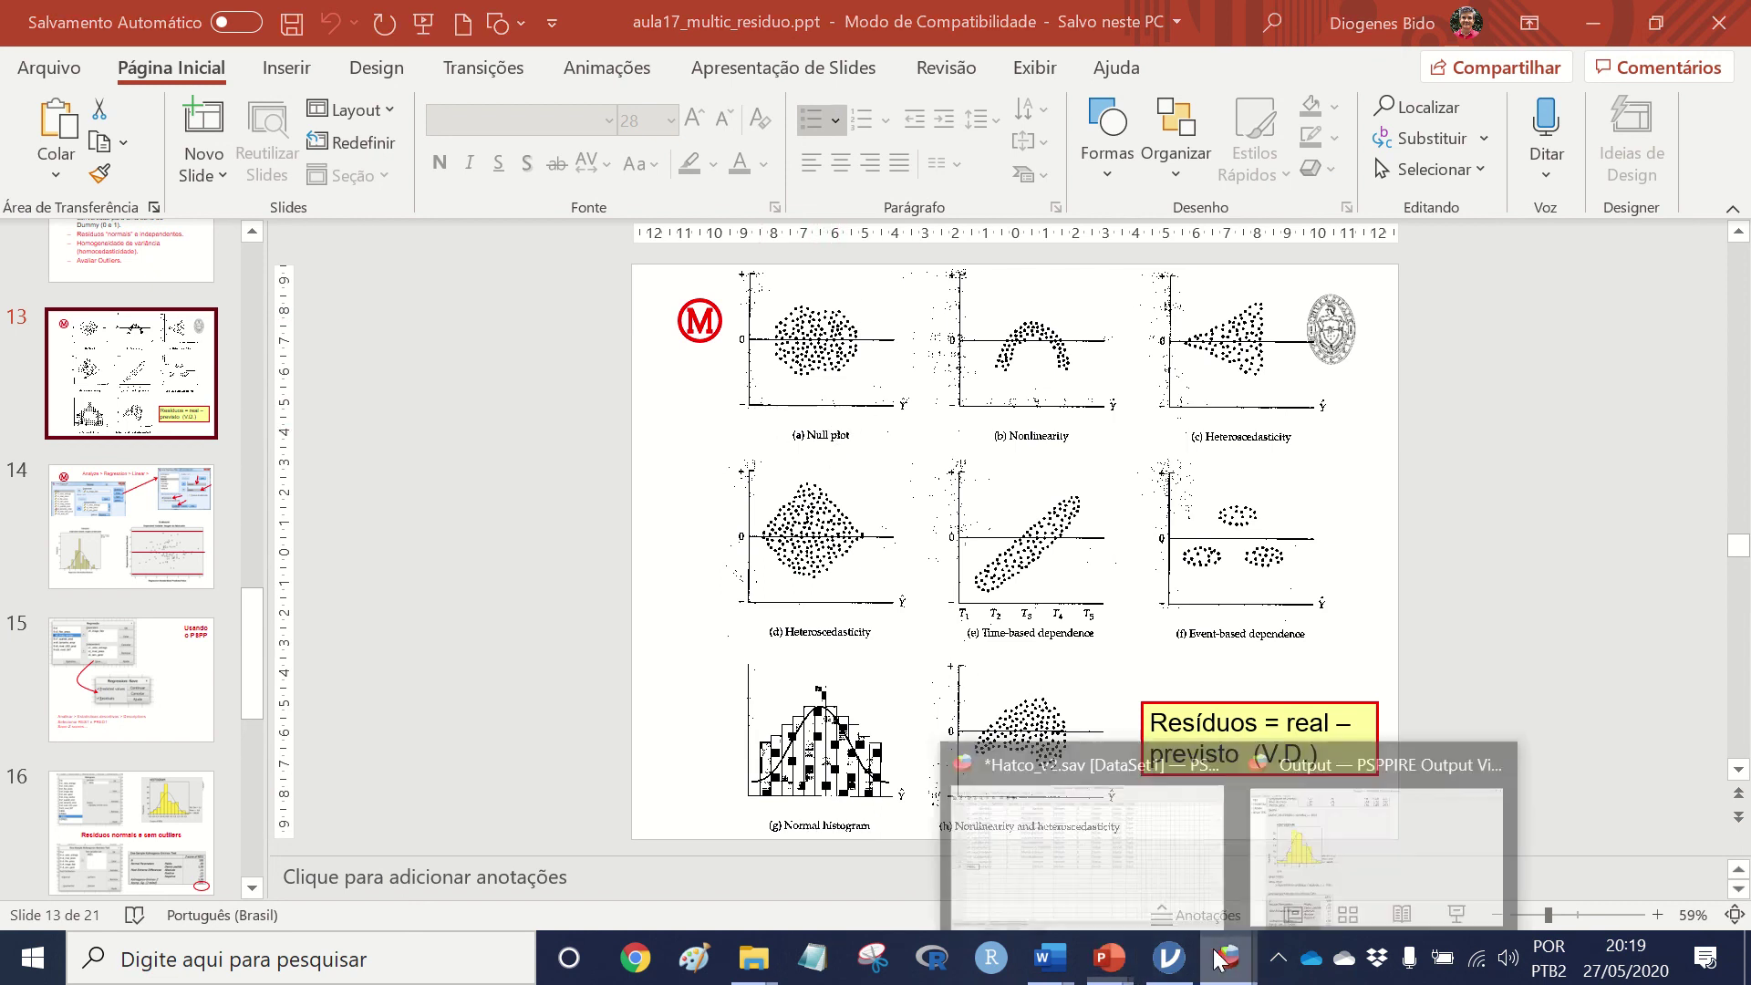
click(1375, 844)
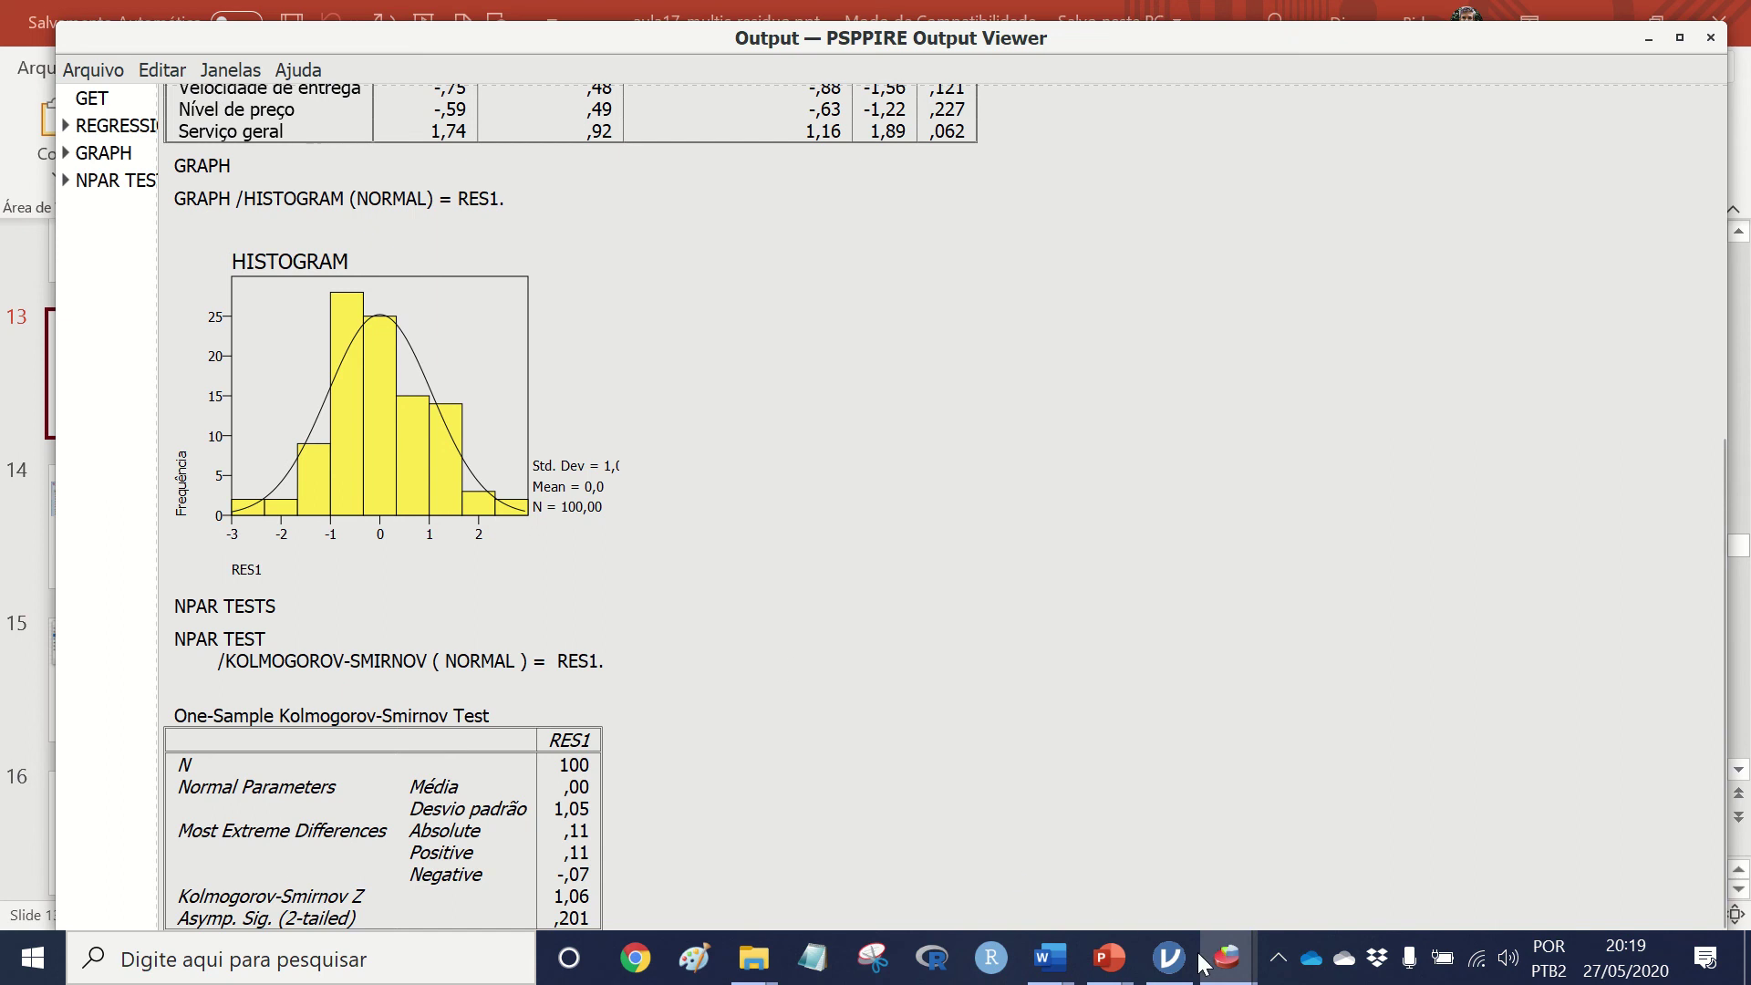
click(1079, 830)
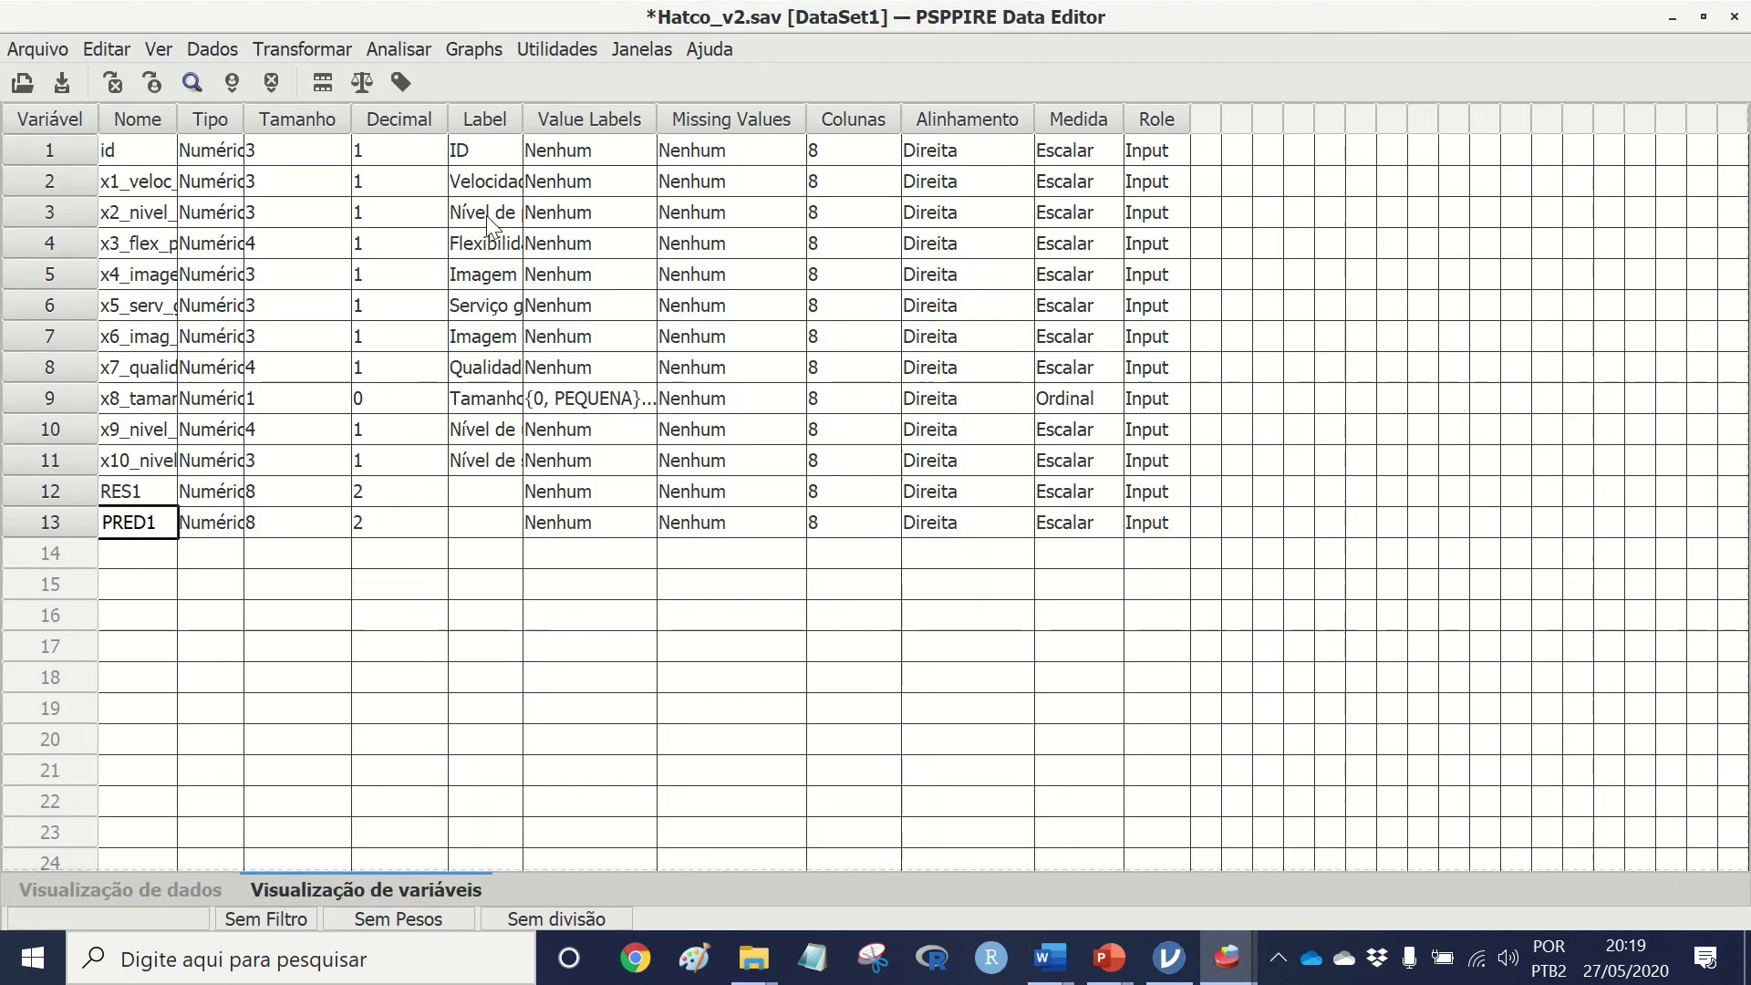
click(397, 50)
click(473, 49)
click(473, 49)
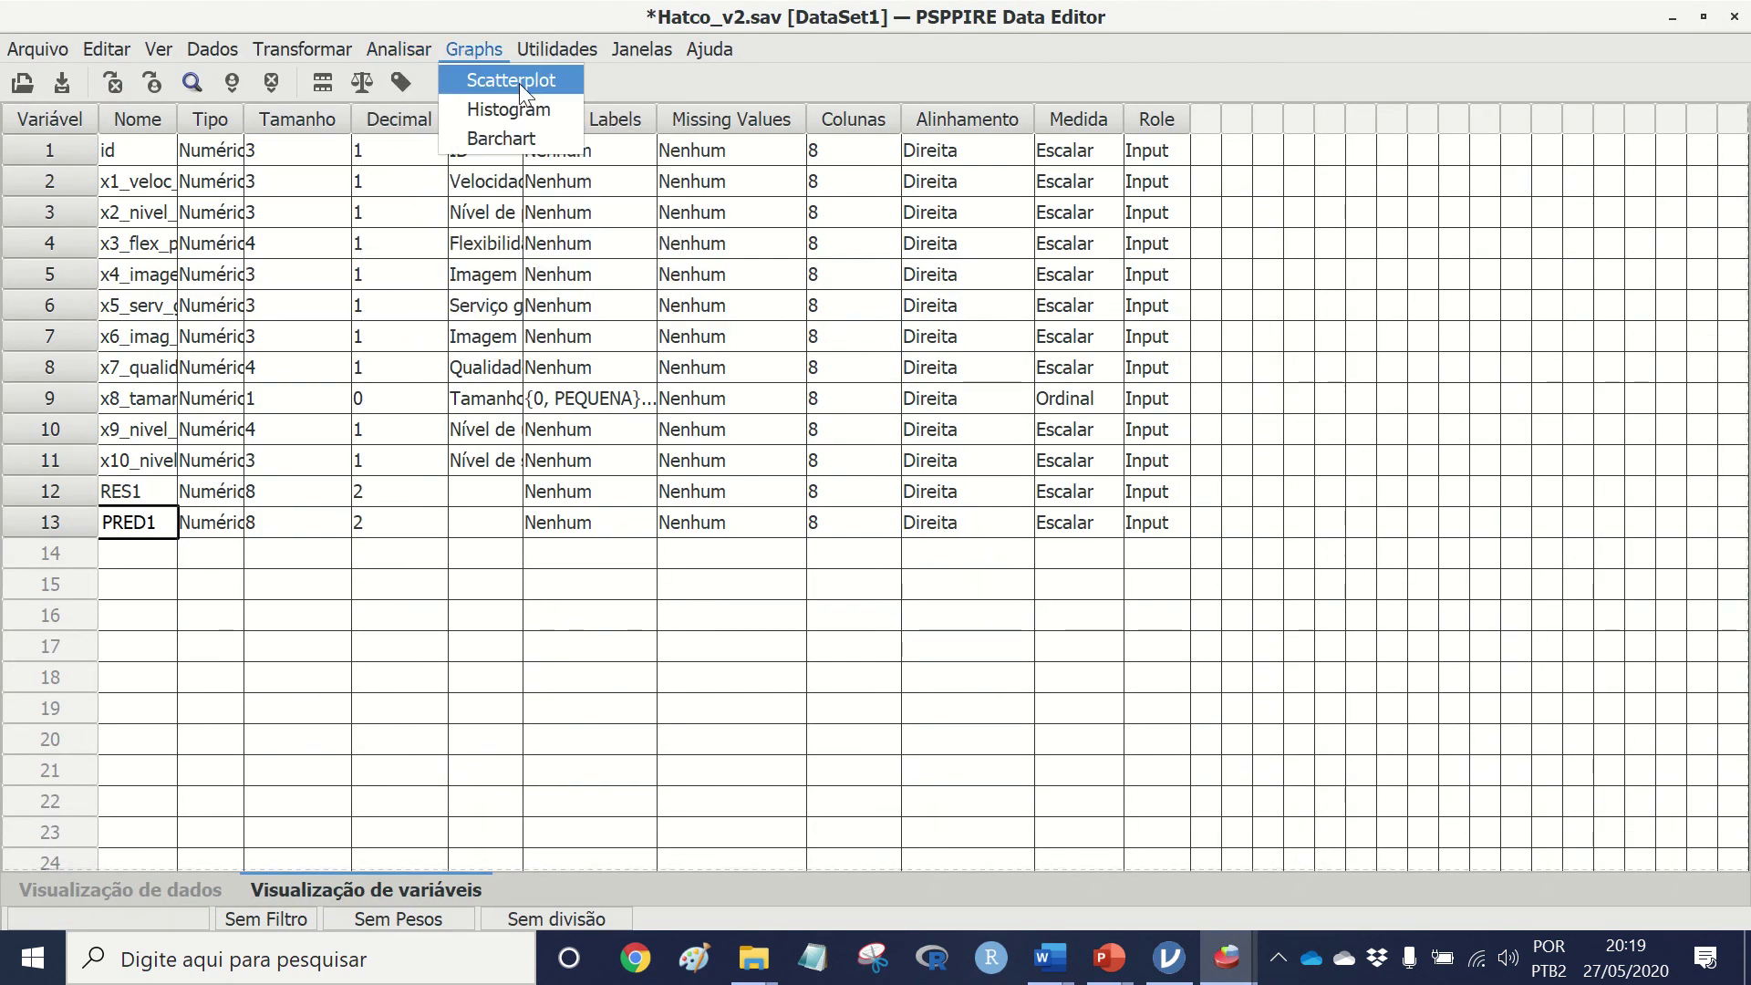
click(536, 81)
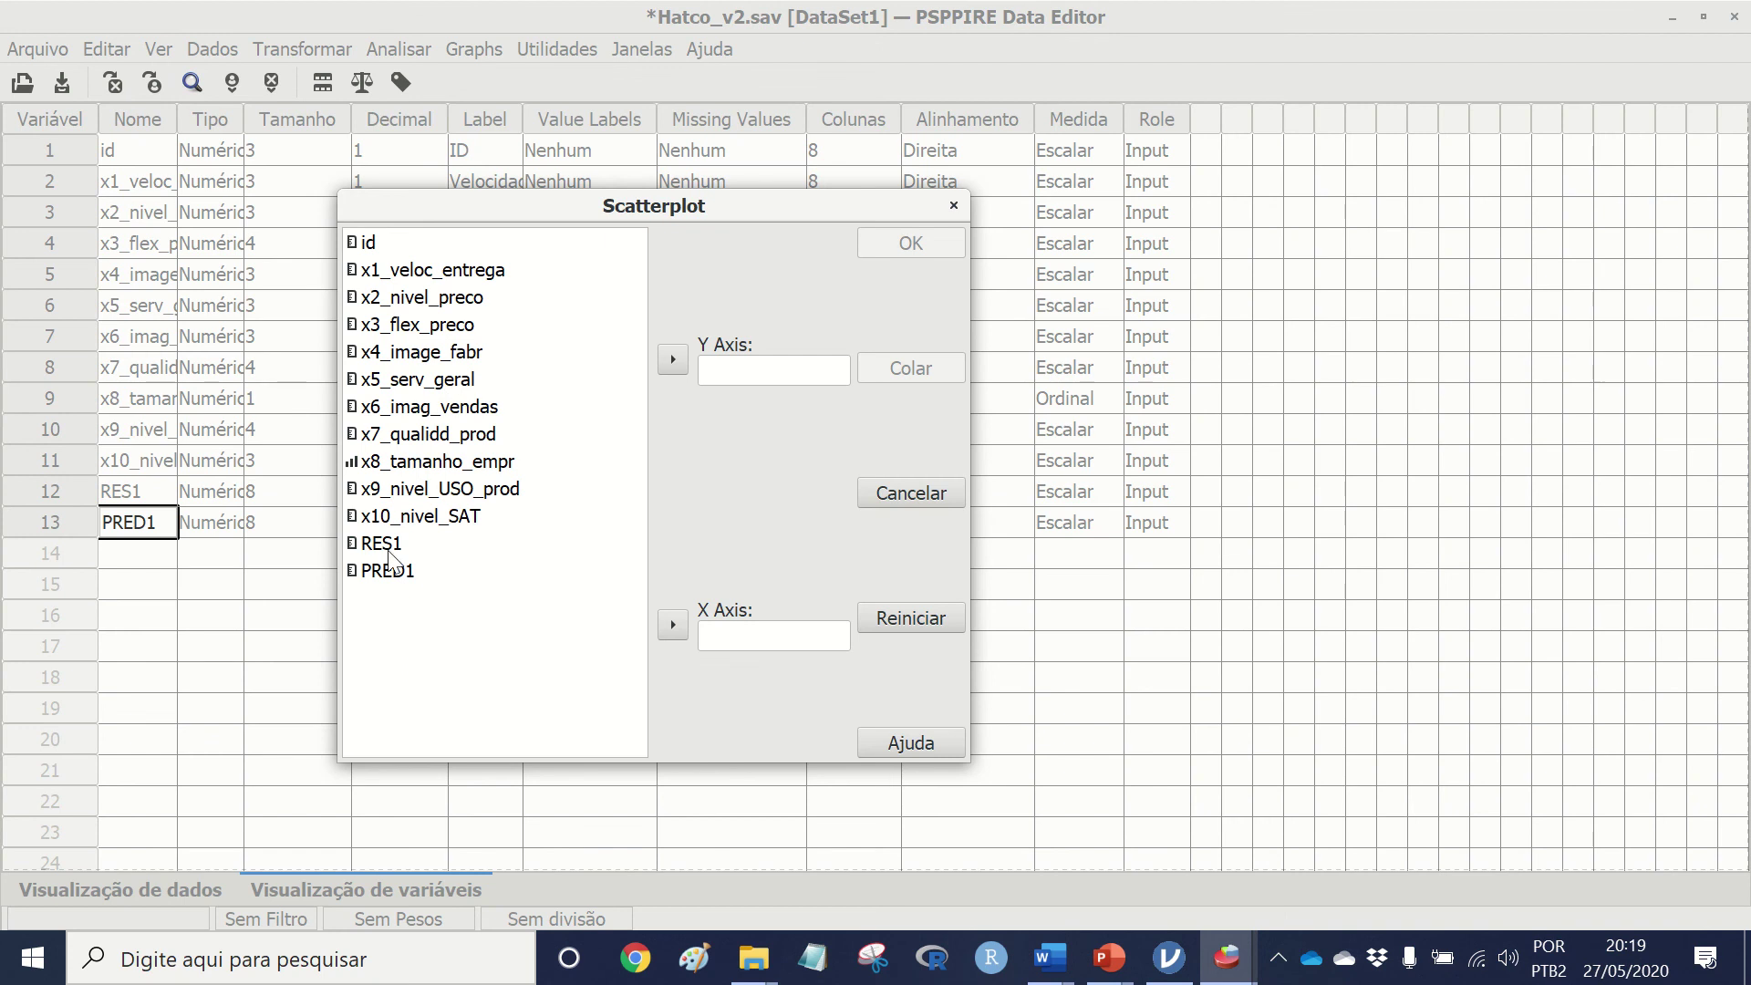
click(379, 574)
click(673, 625)
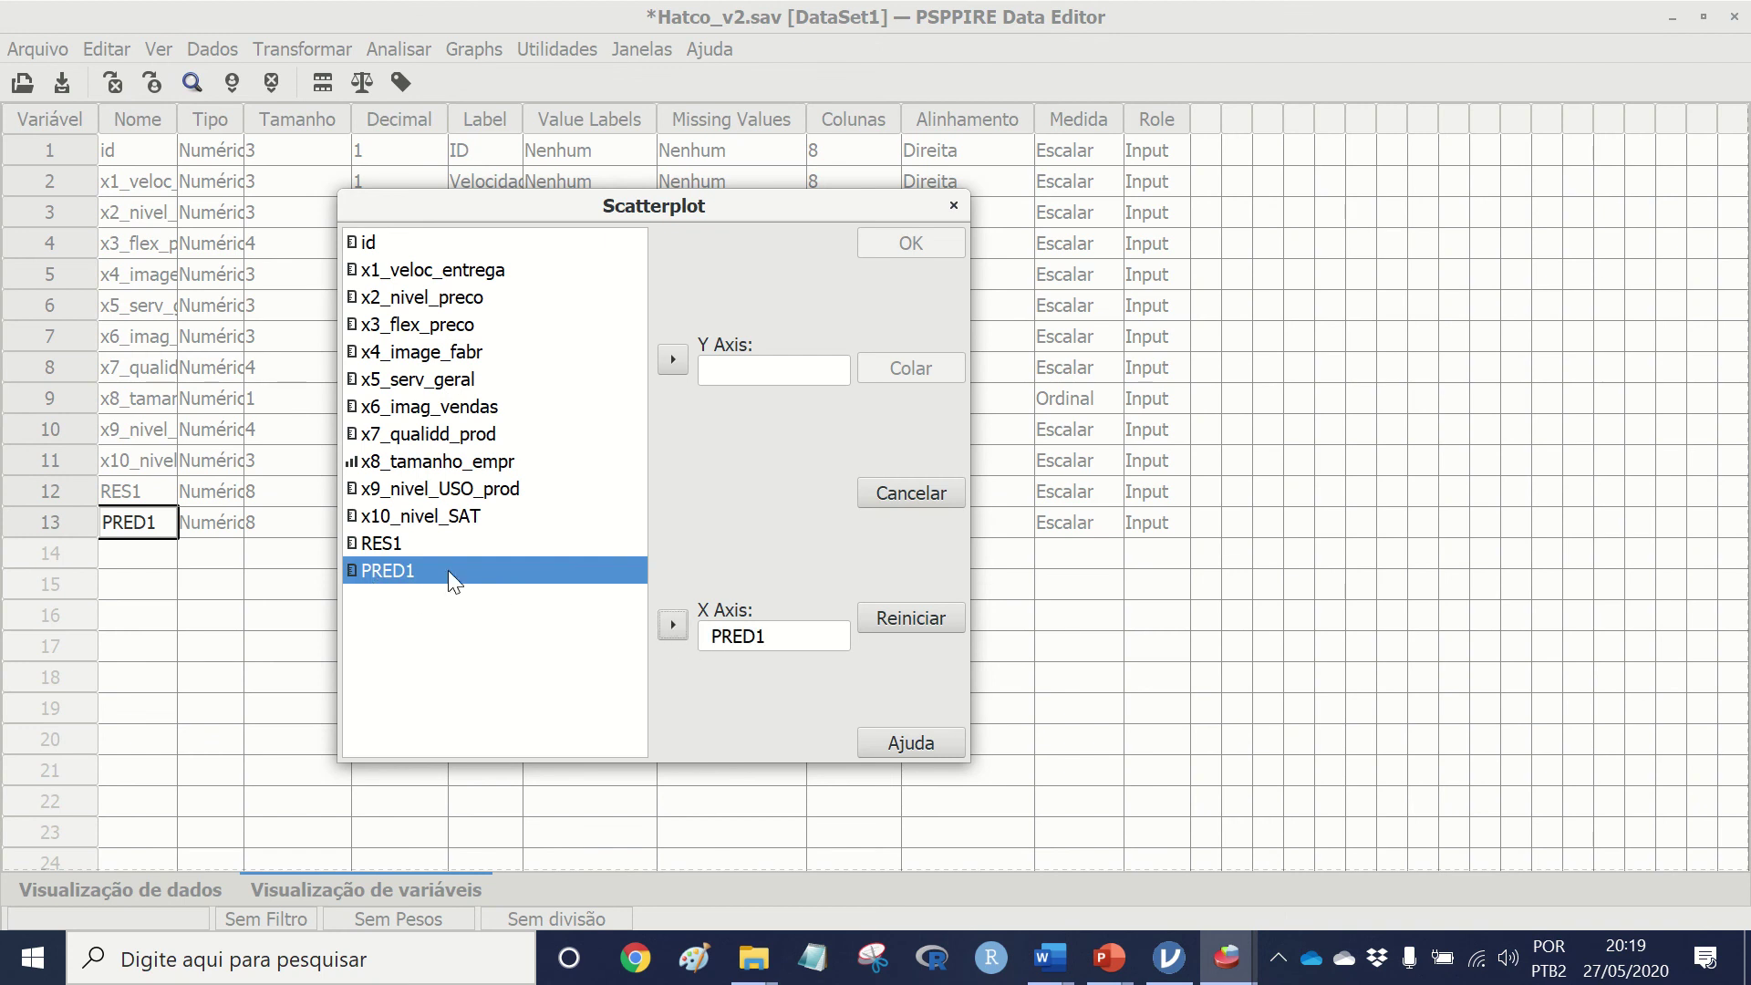
click(401, 545)
click(673, 360)
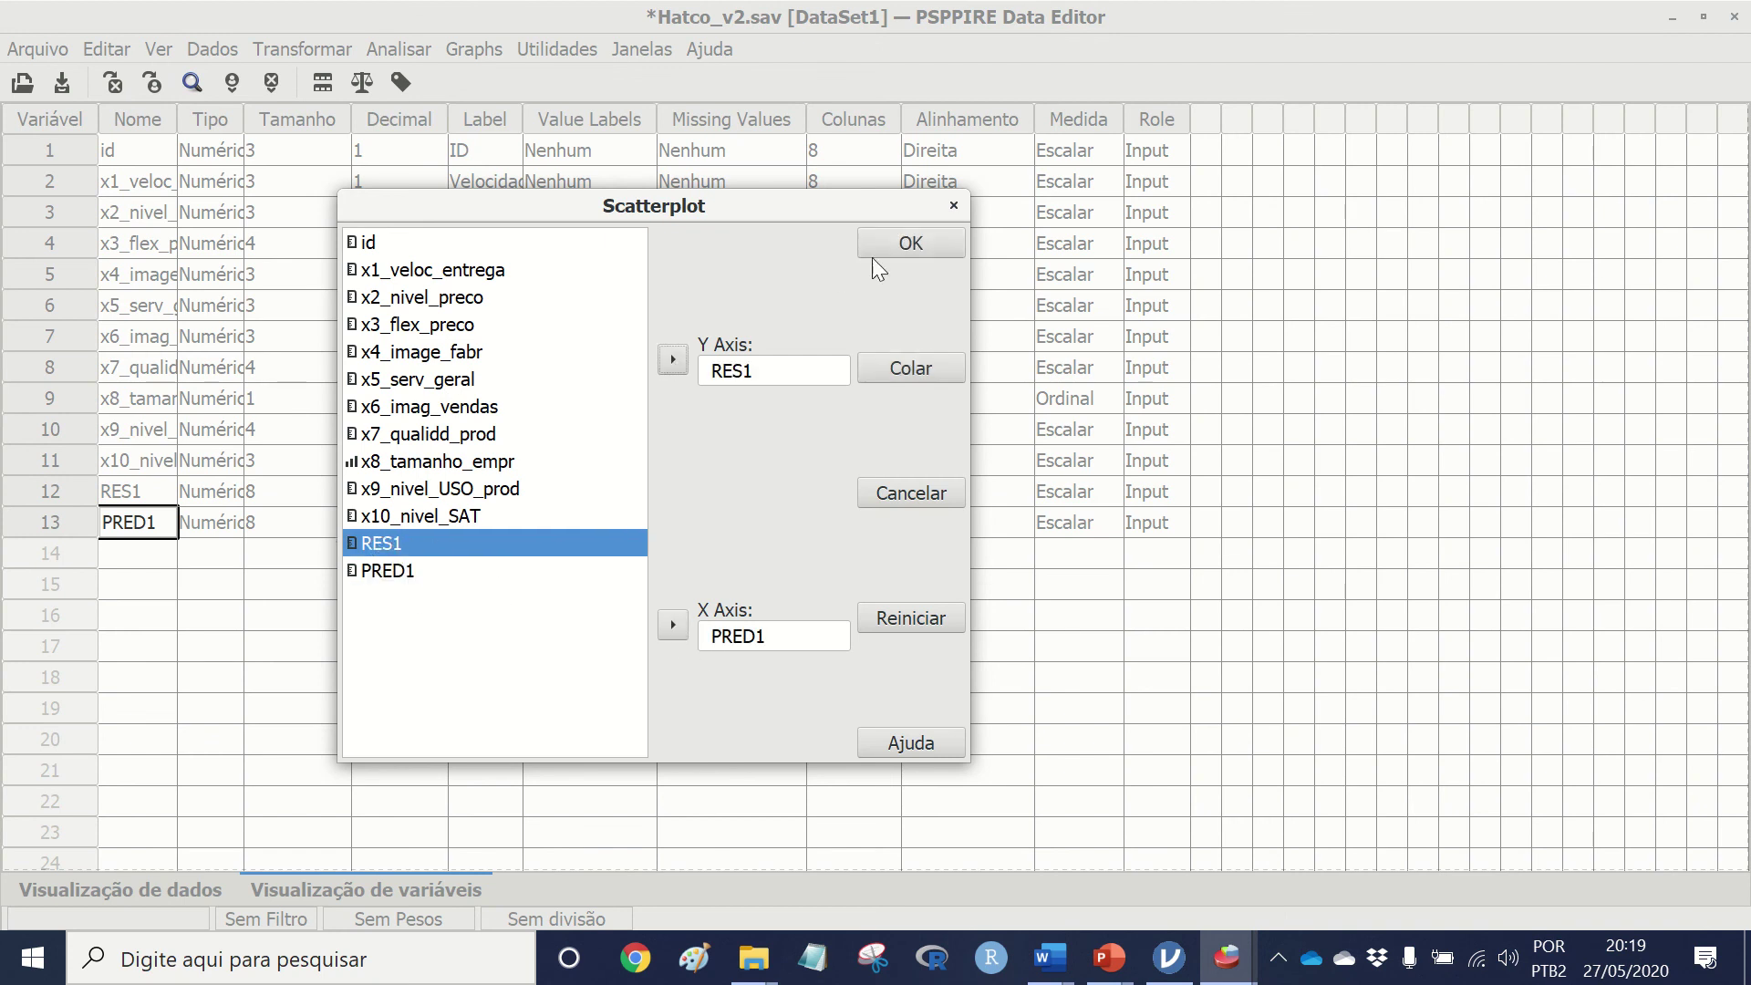
click(903, 245)
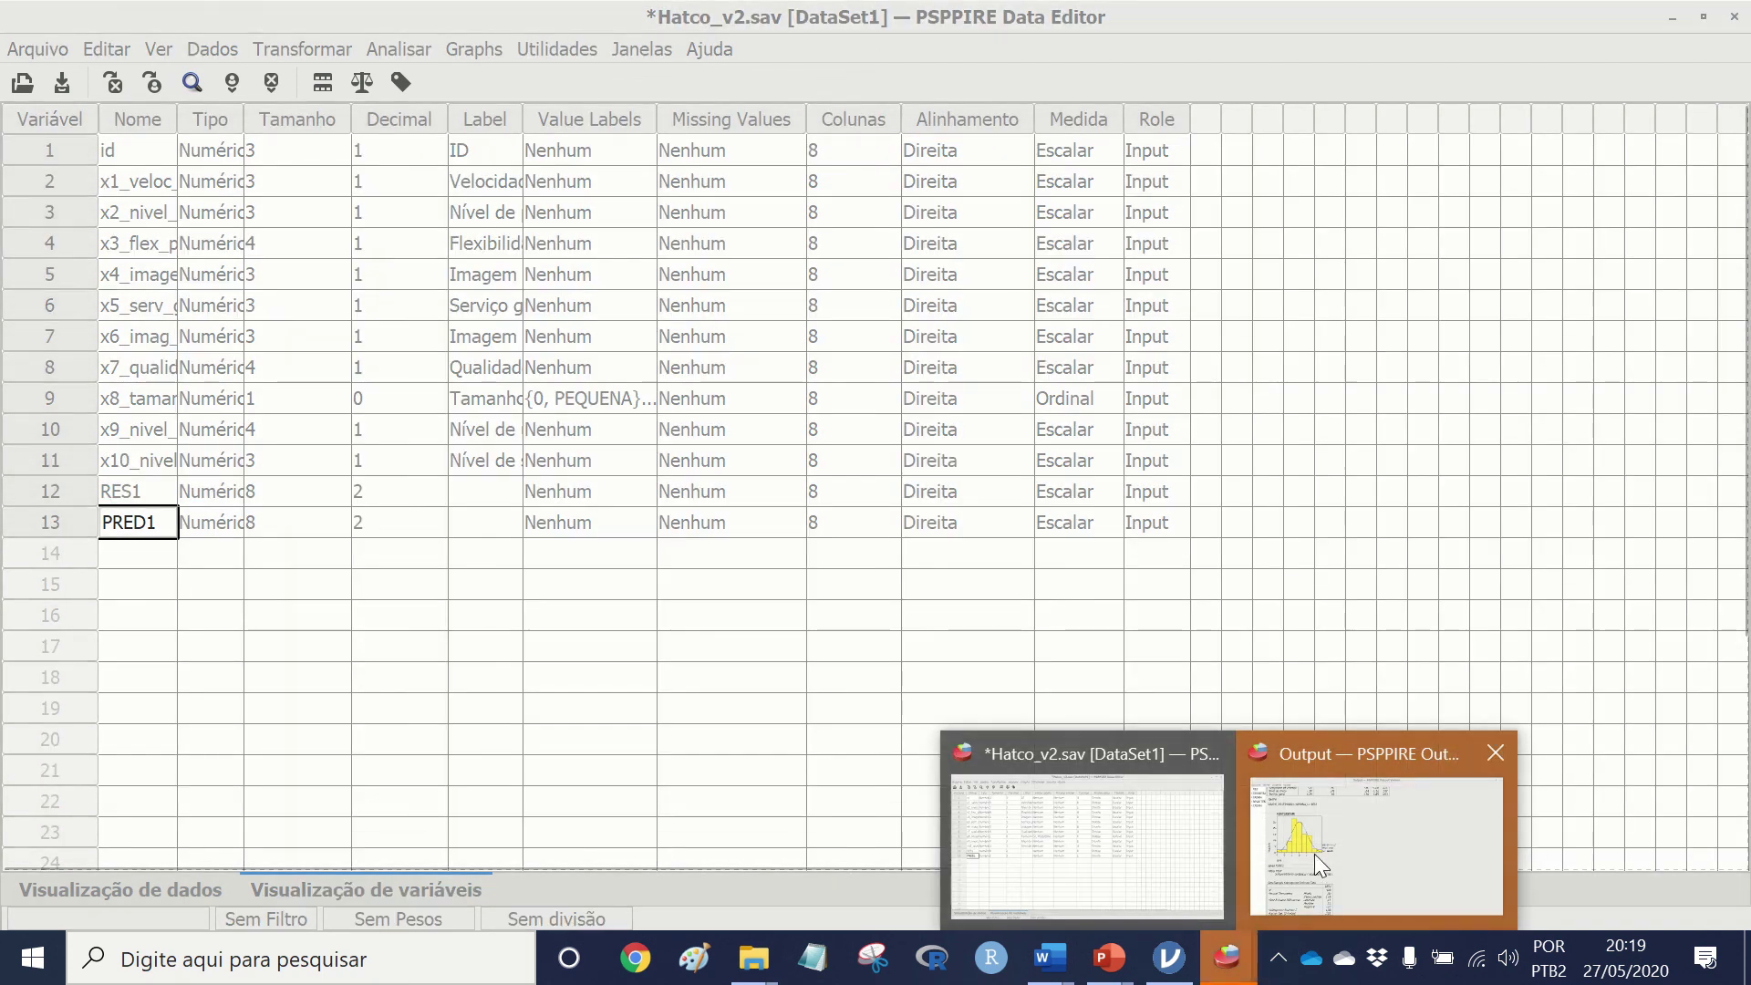
click(1316, 853)
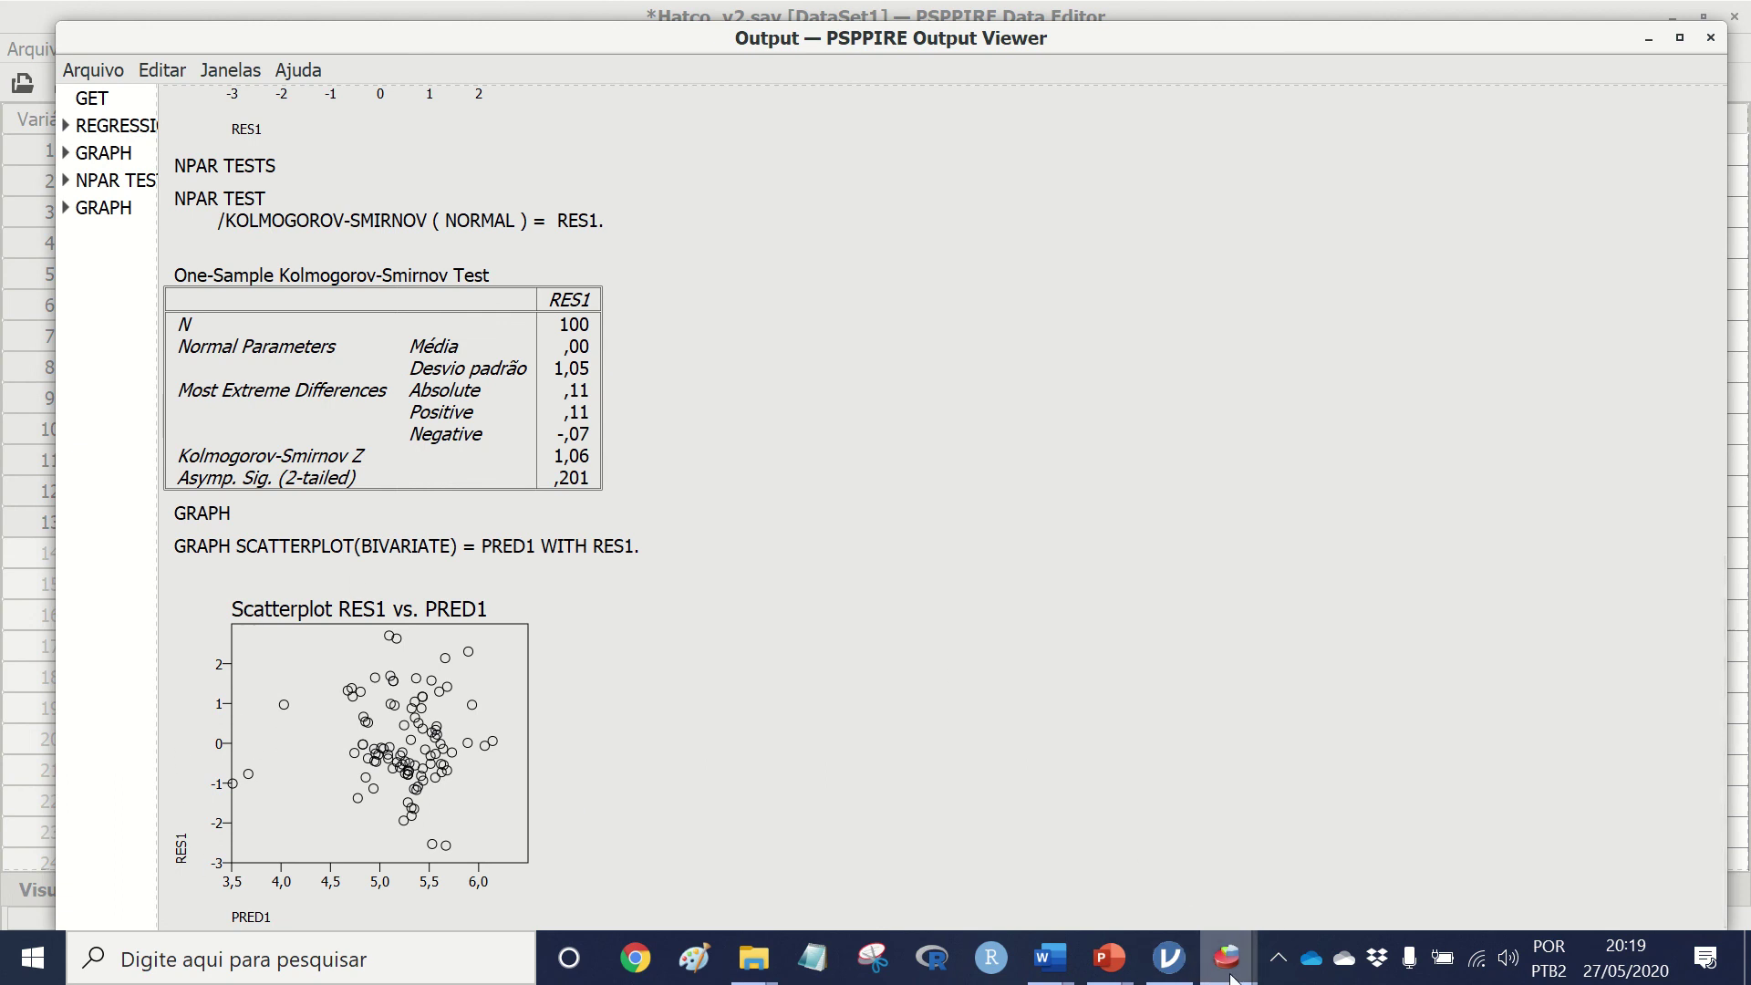
Step: Run Descriptives on RES1 and PRED1 from the Data Editor, saving their Z-scores as new variables
mouse_move(1231, 978)
click(1108, 877)
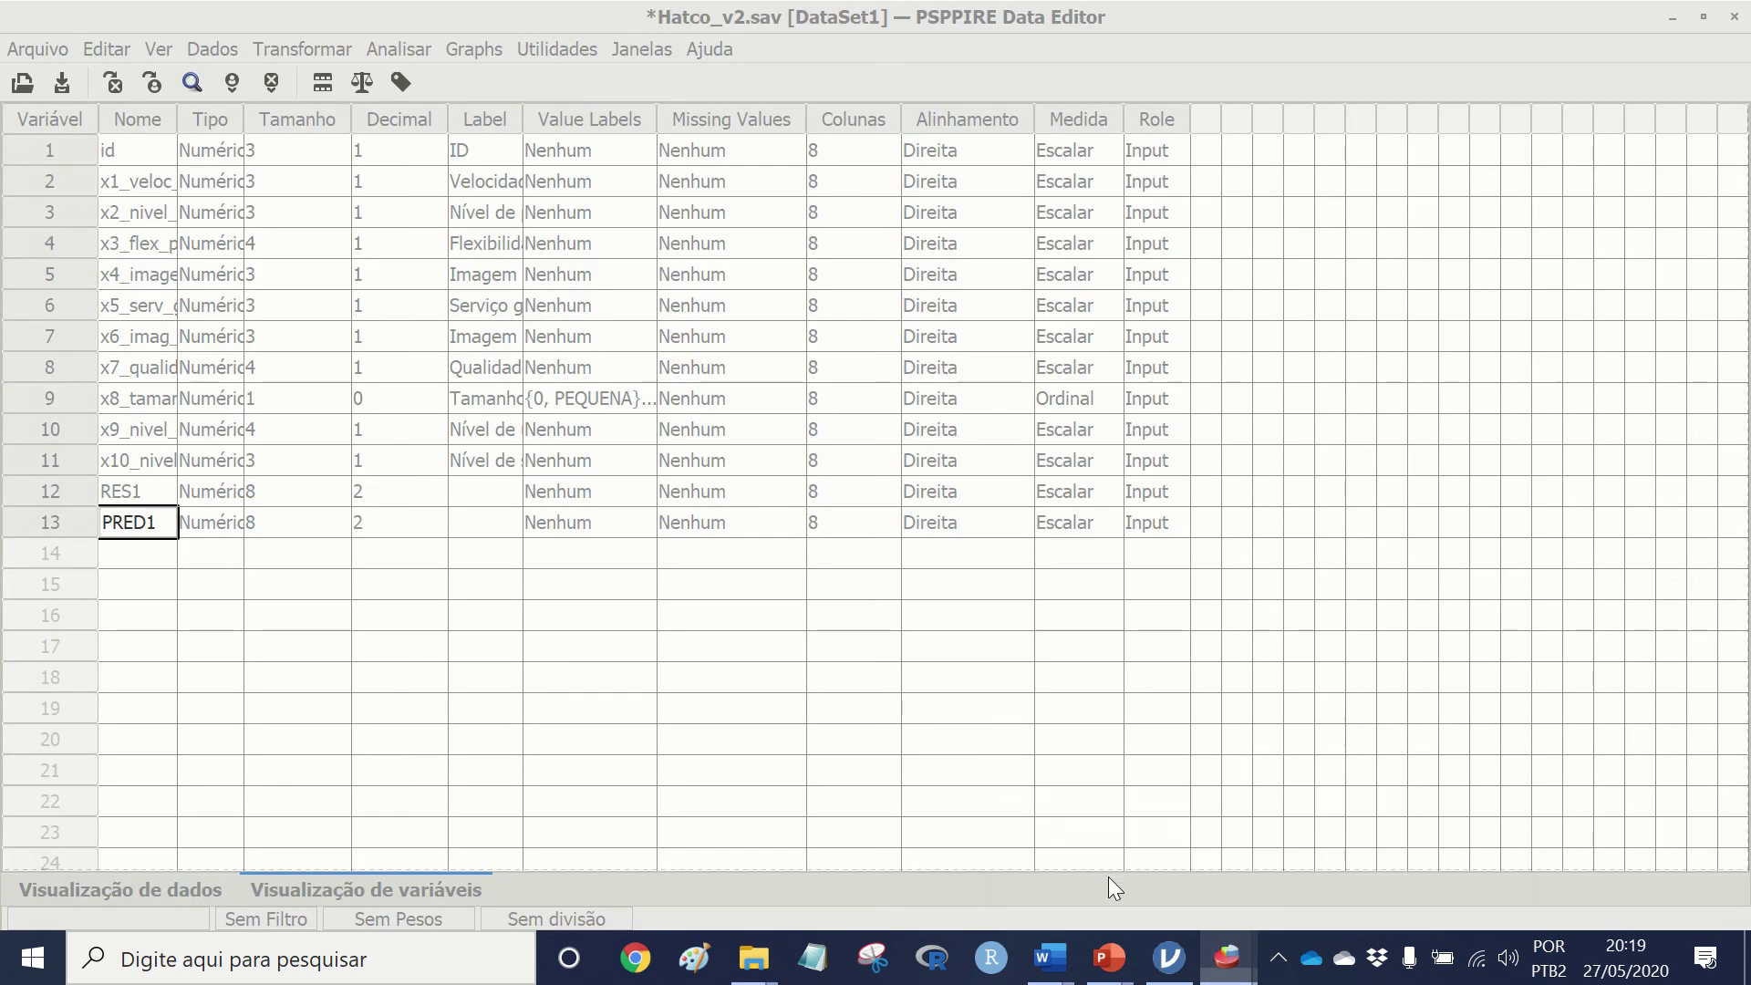
click(399, 51)
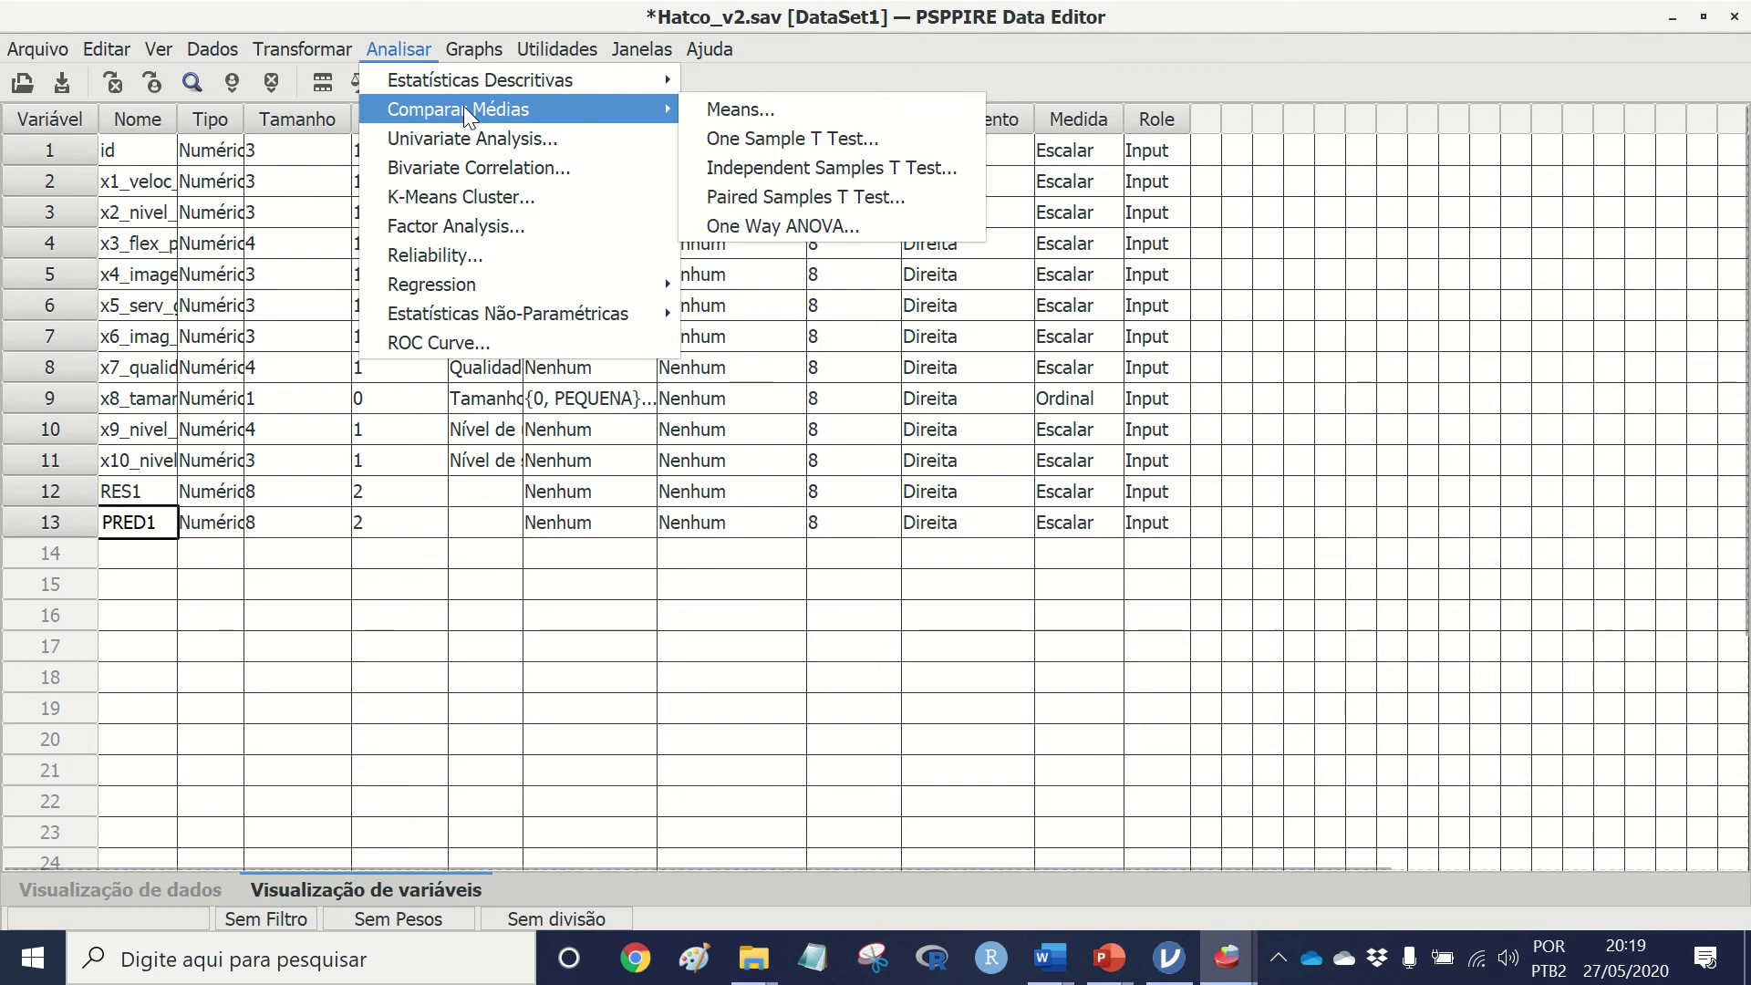
mouse_move(499, 89)
click(757, 111)
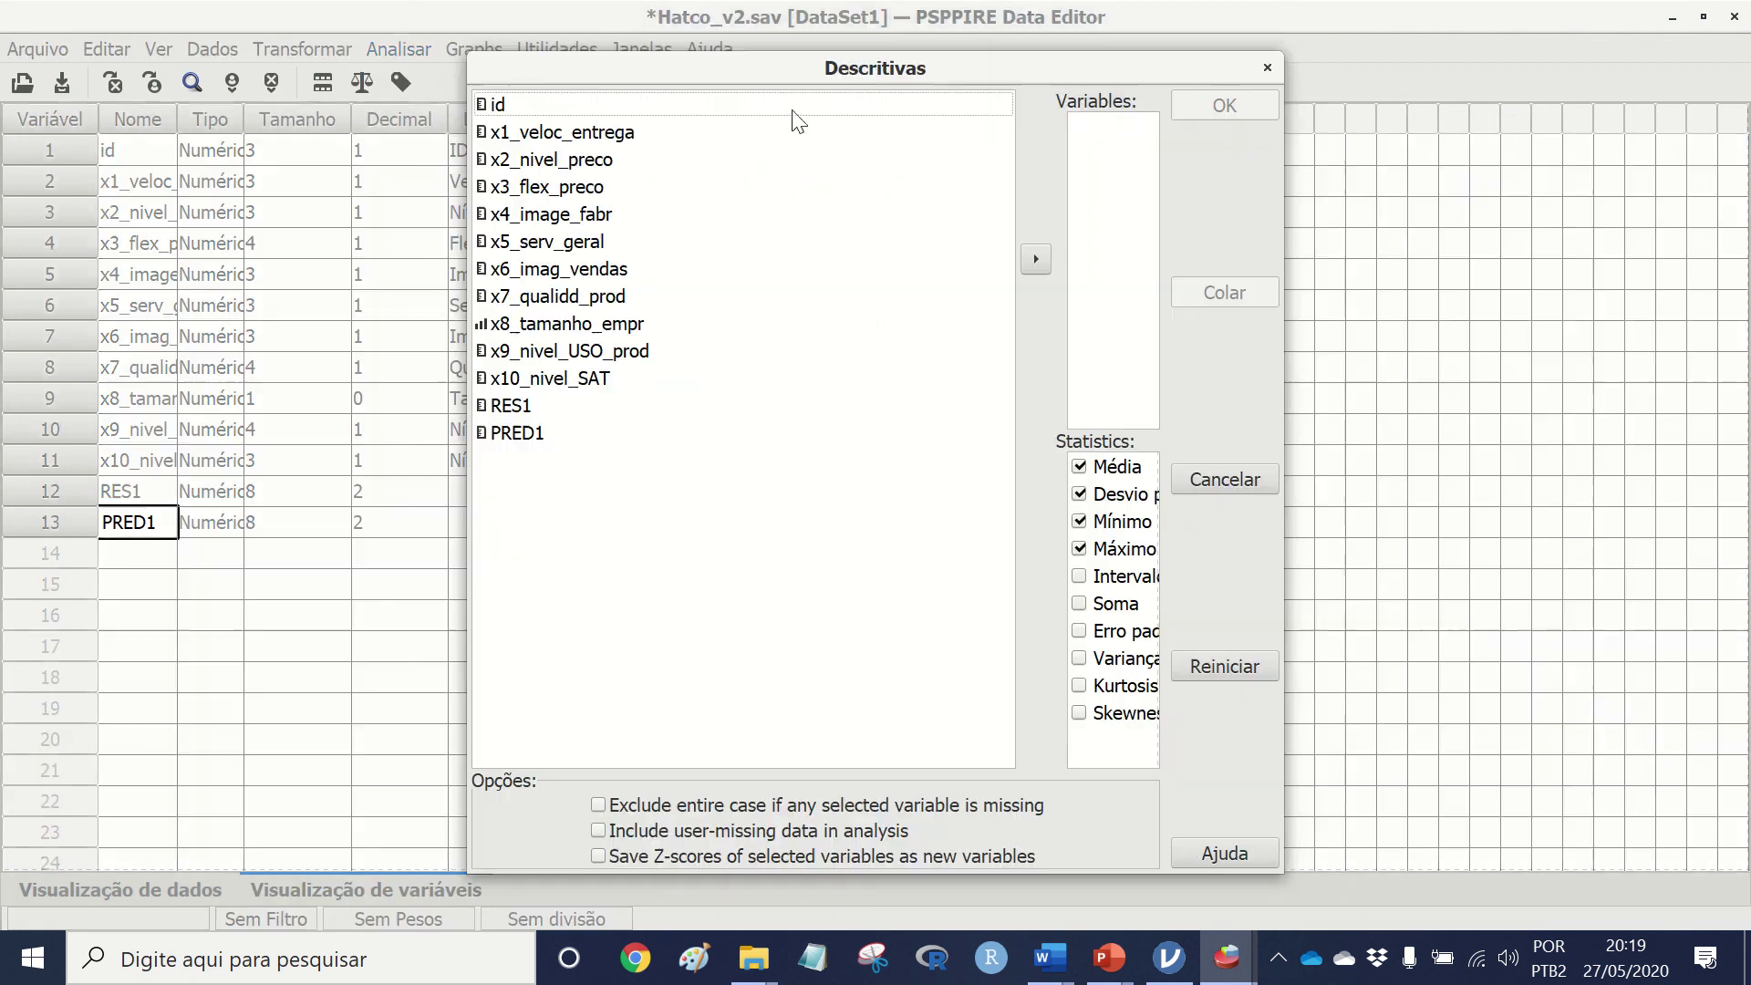
drag(518, 412, 523, 429)
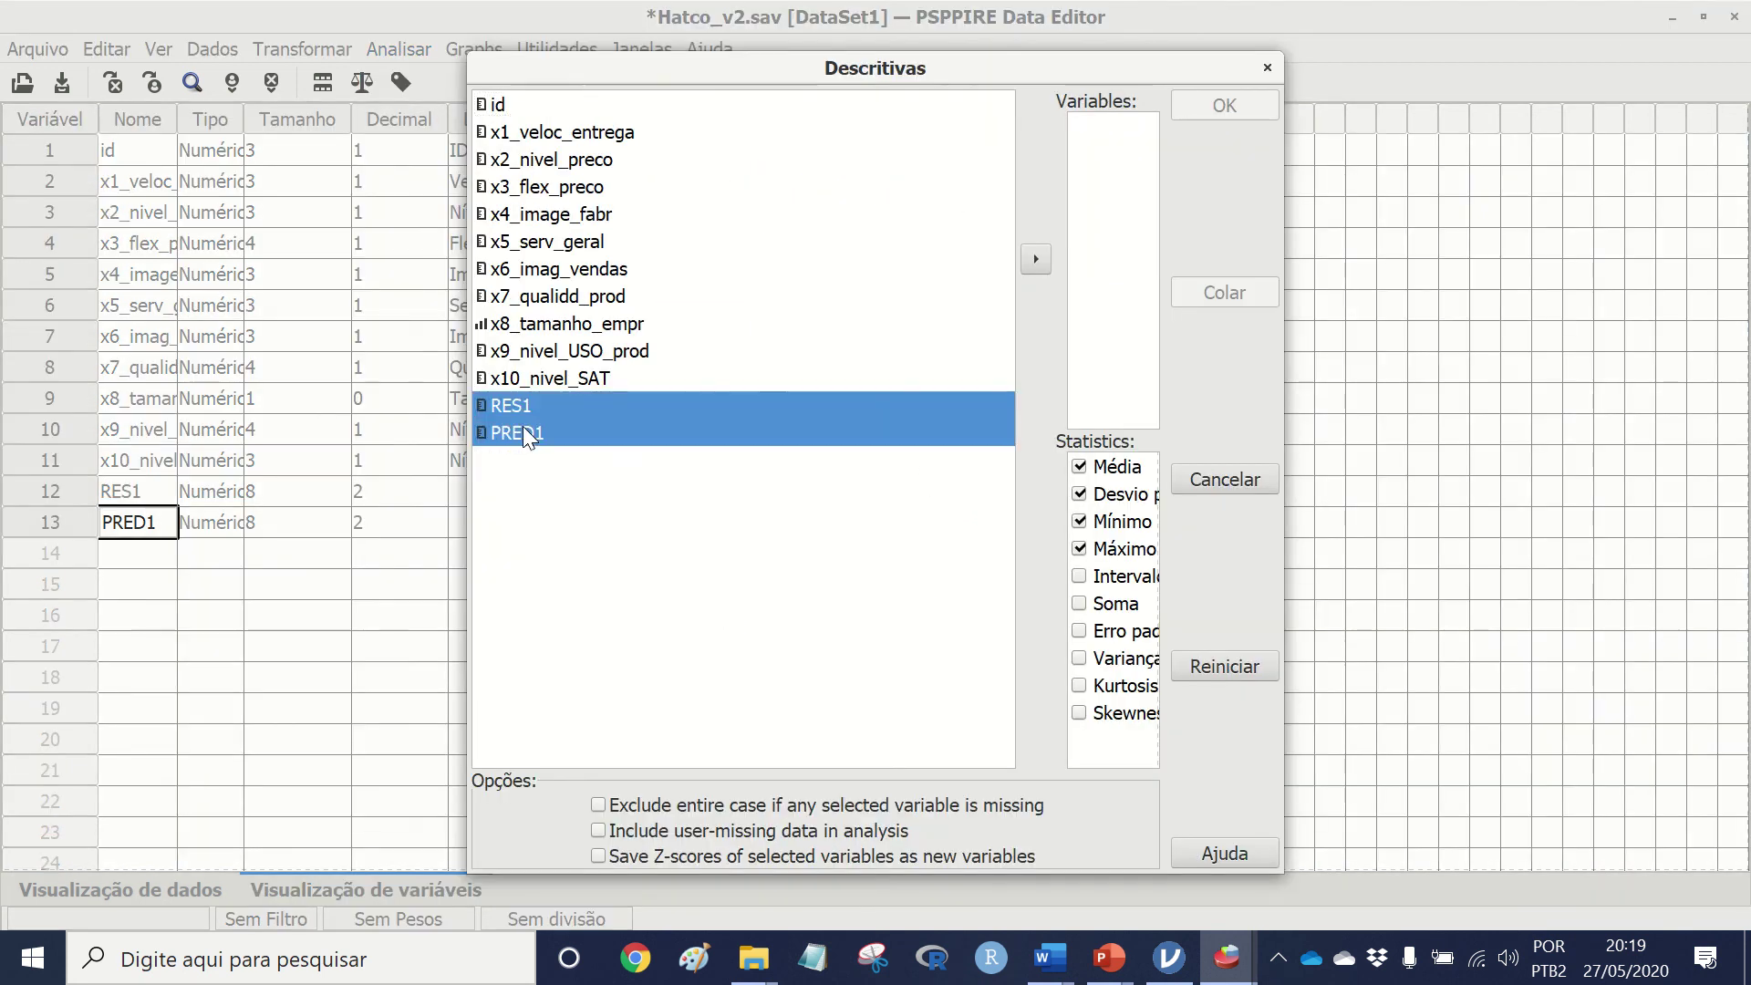
click(1035, 260)
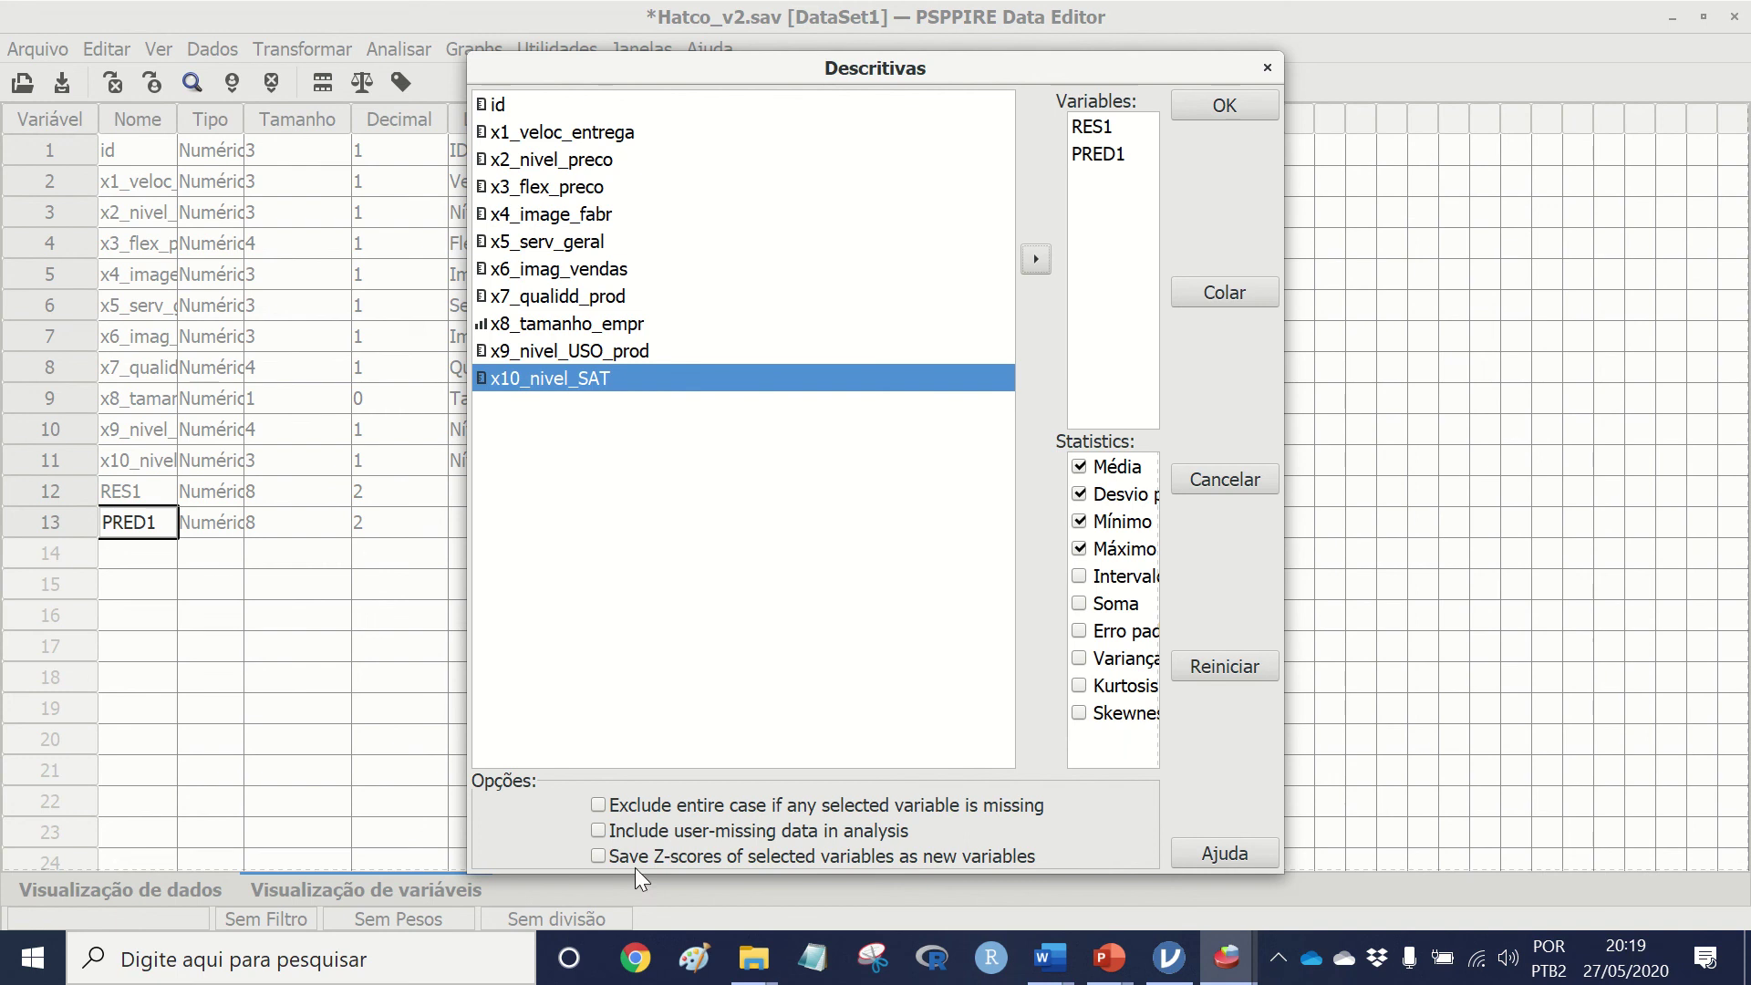
click(602, 859)
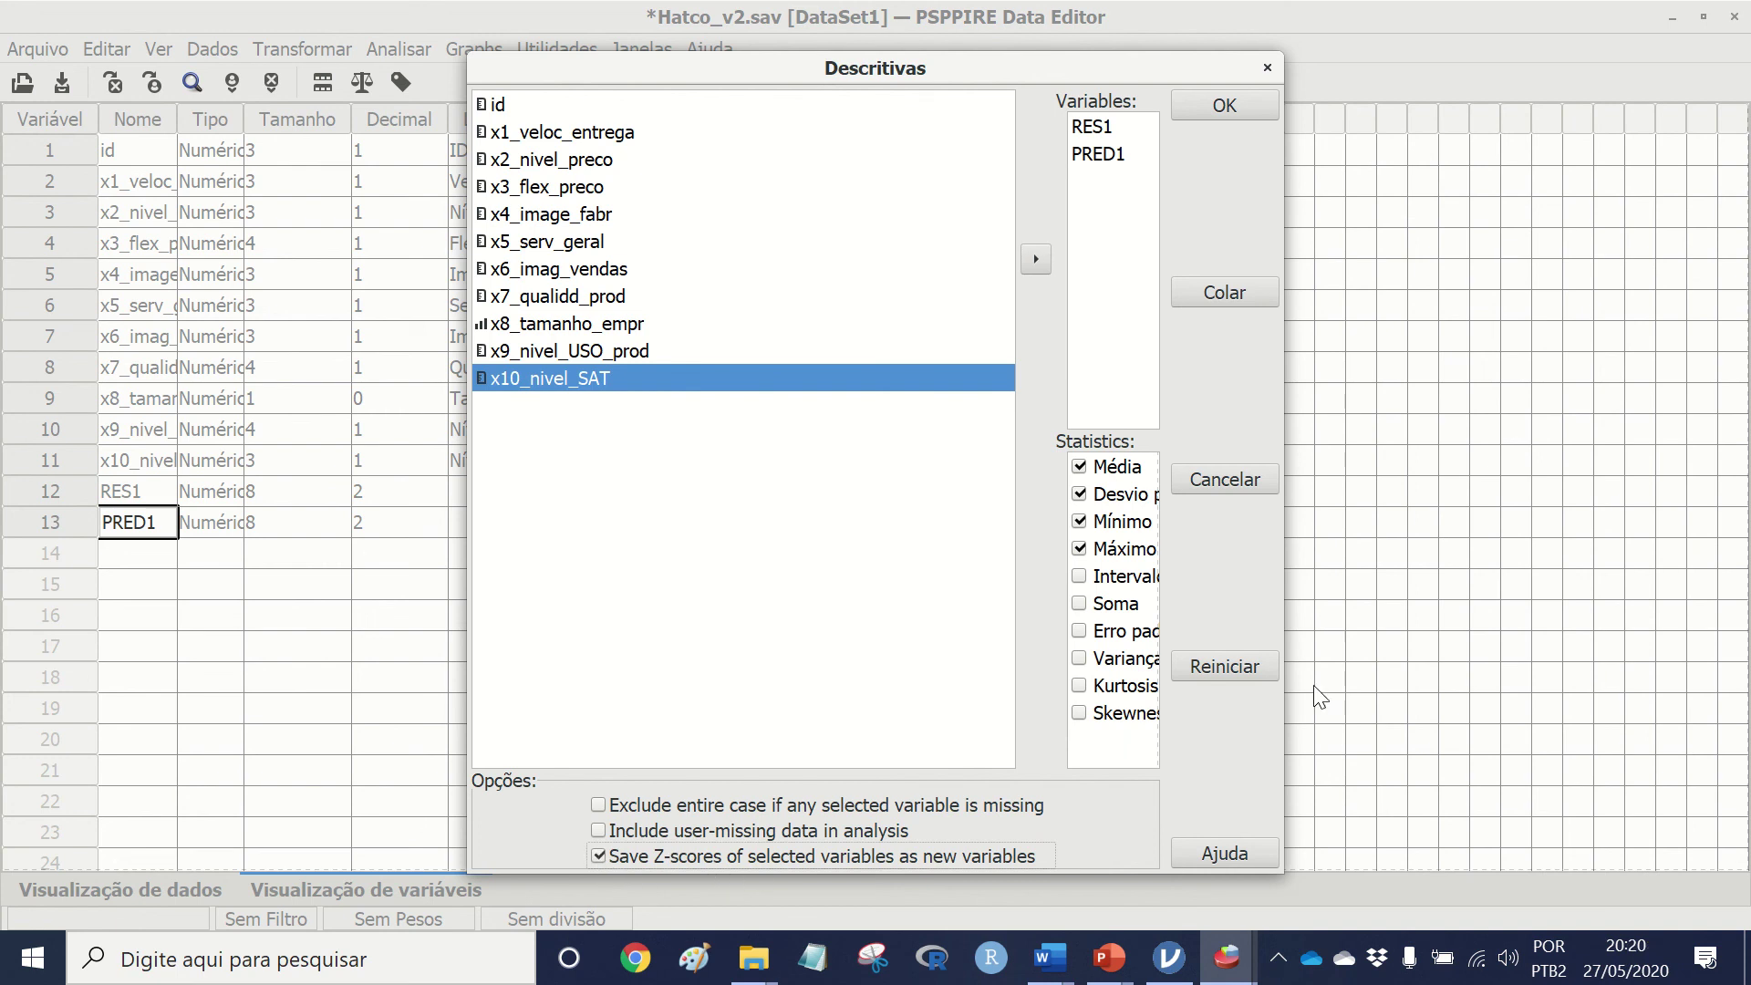
click(1229, 104)
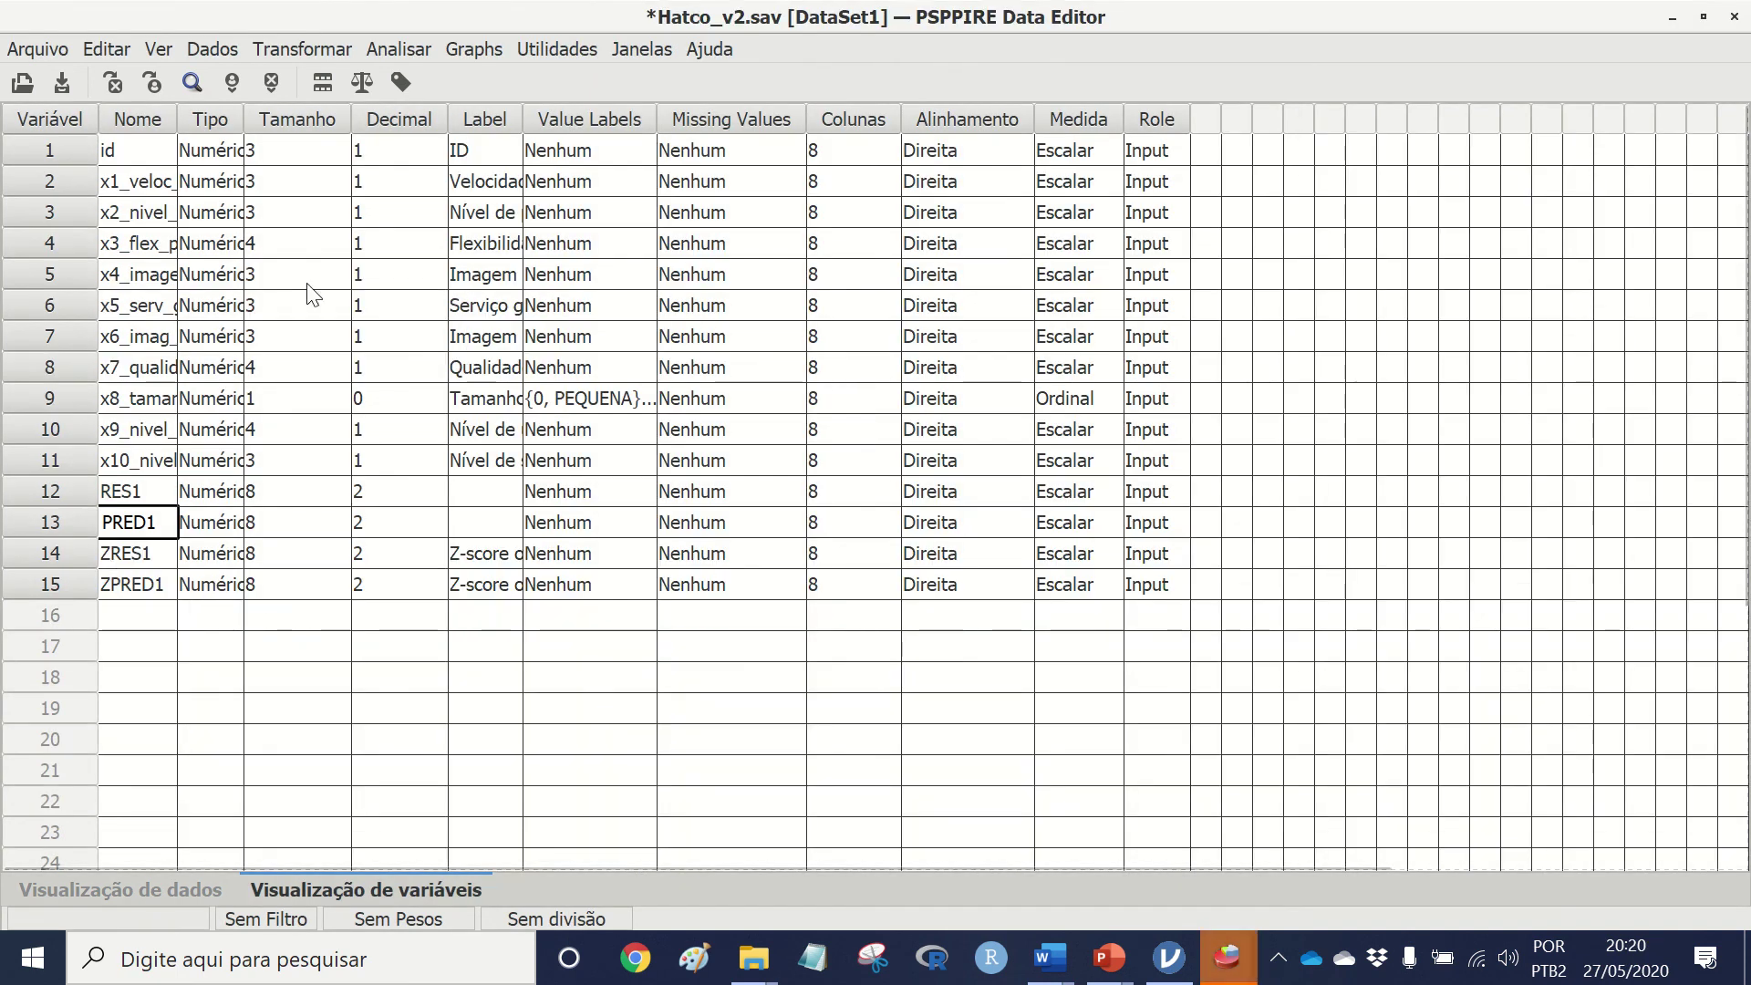
Step: Reset the scatterplot settings, plot ZRES1 on the Y axis against ZPRED1 on the X axis, and view the output
click(471, 50)
click(500, 75)
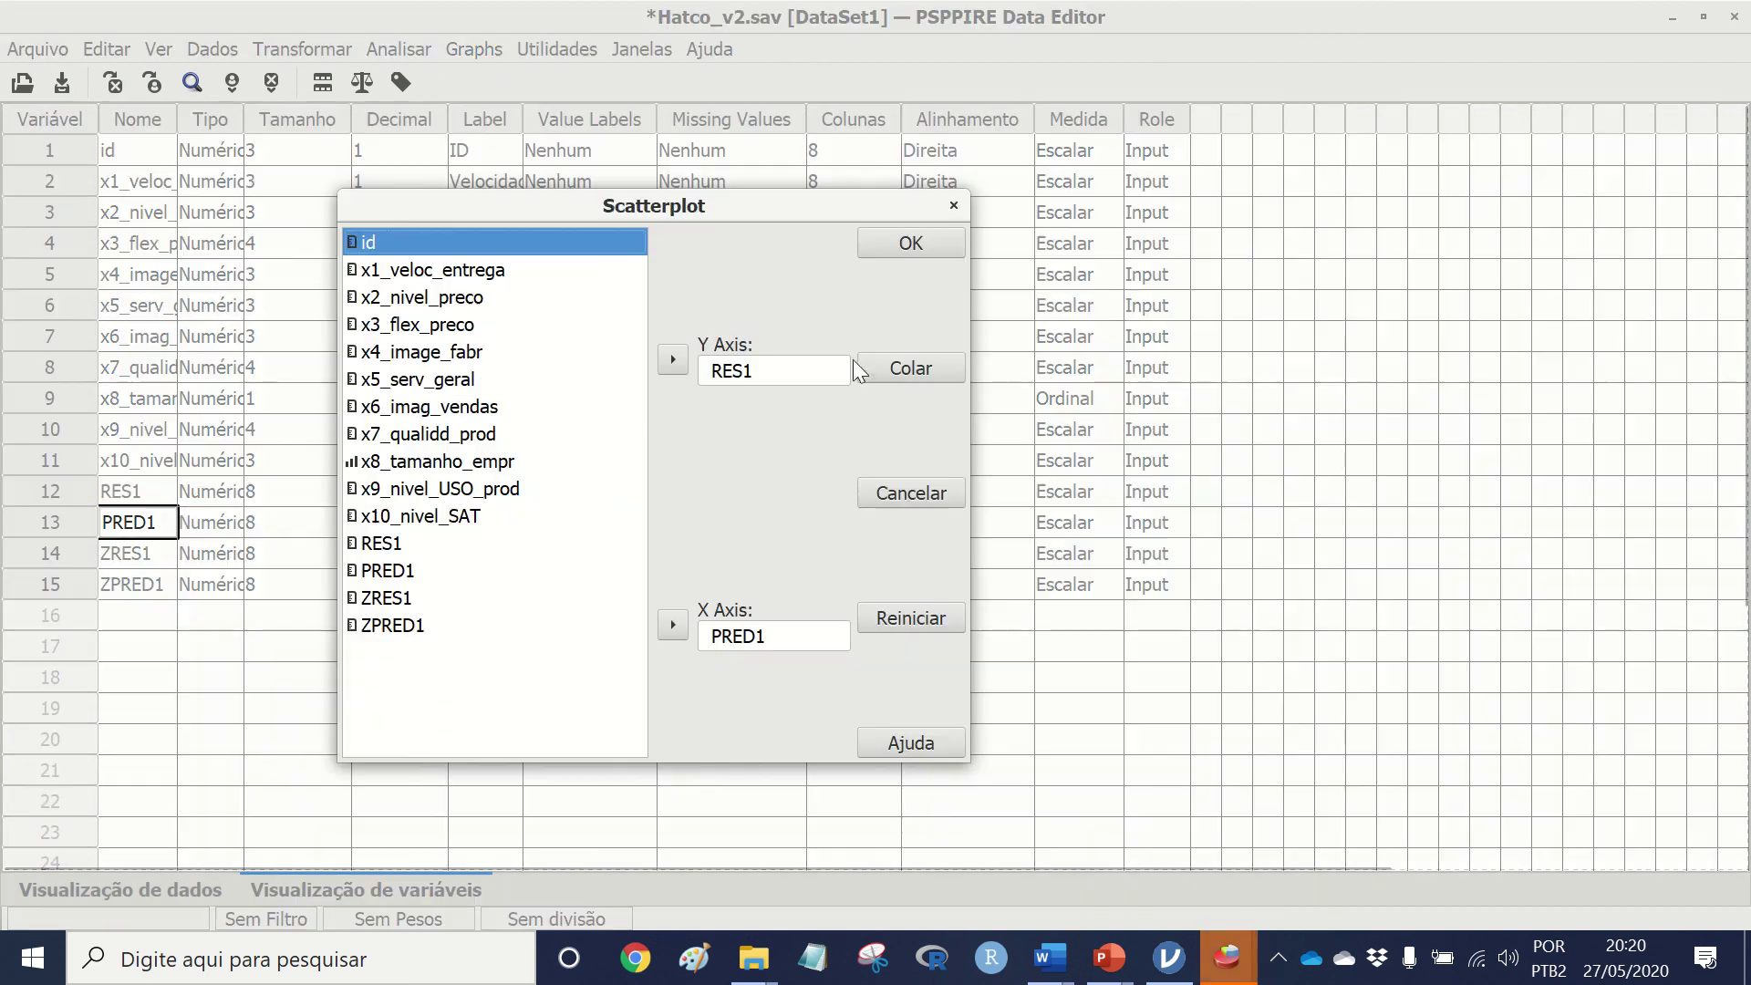
click(906, 616)
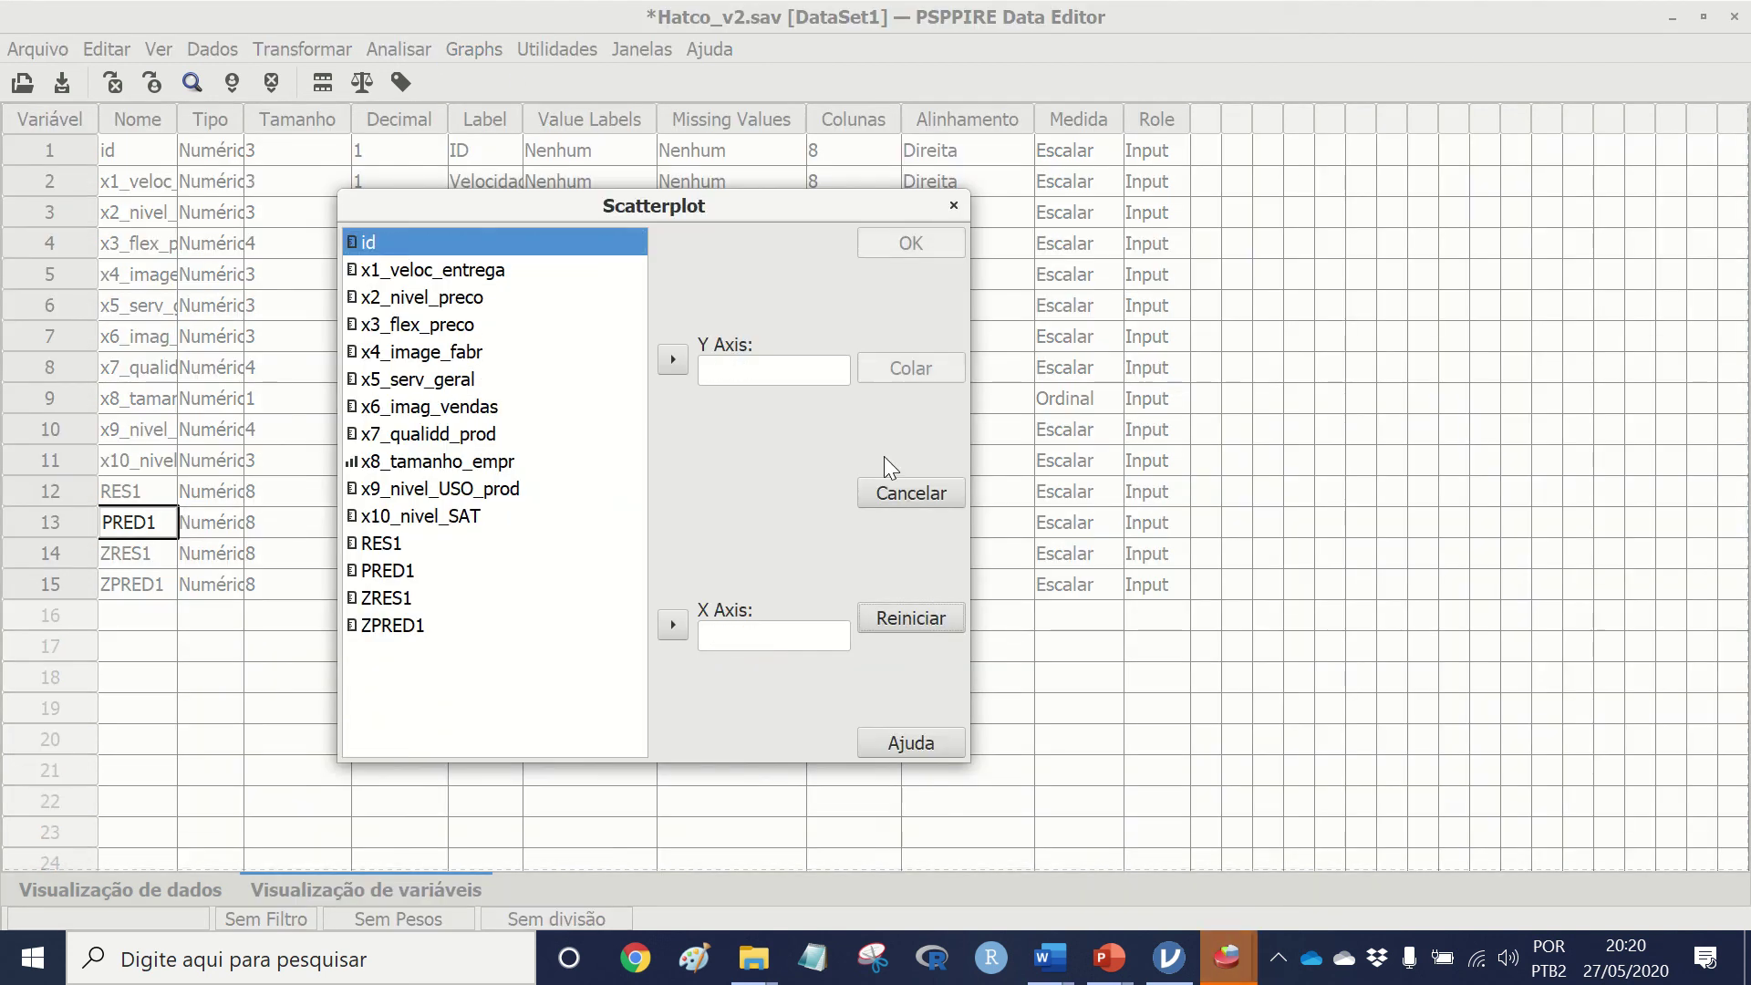
click(398, 626)
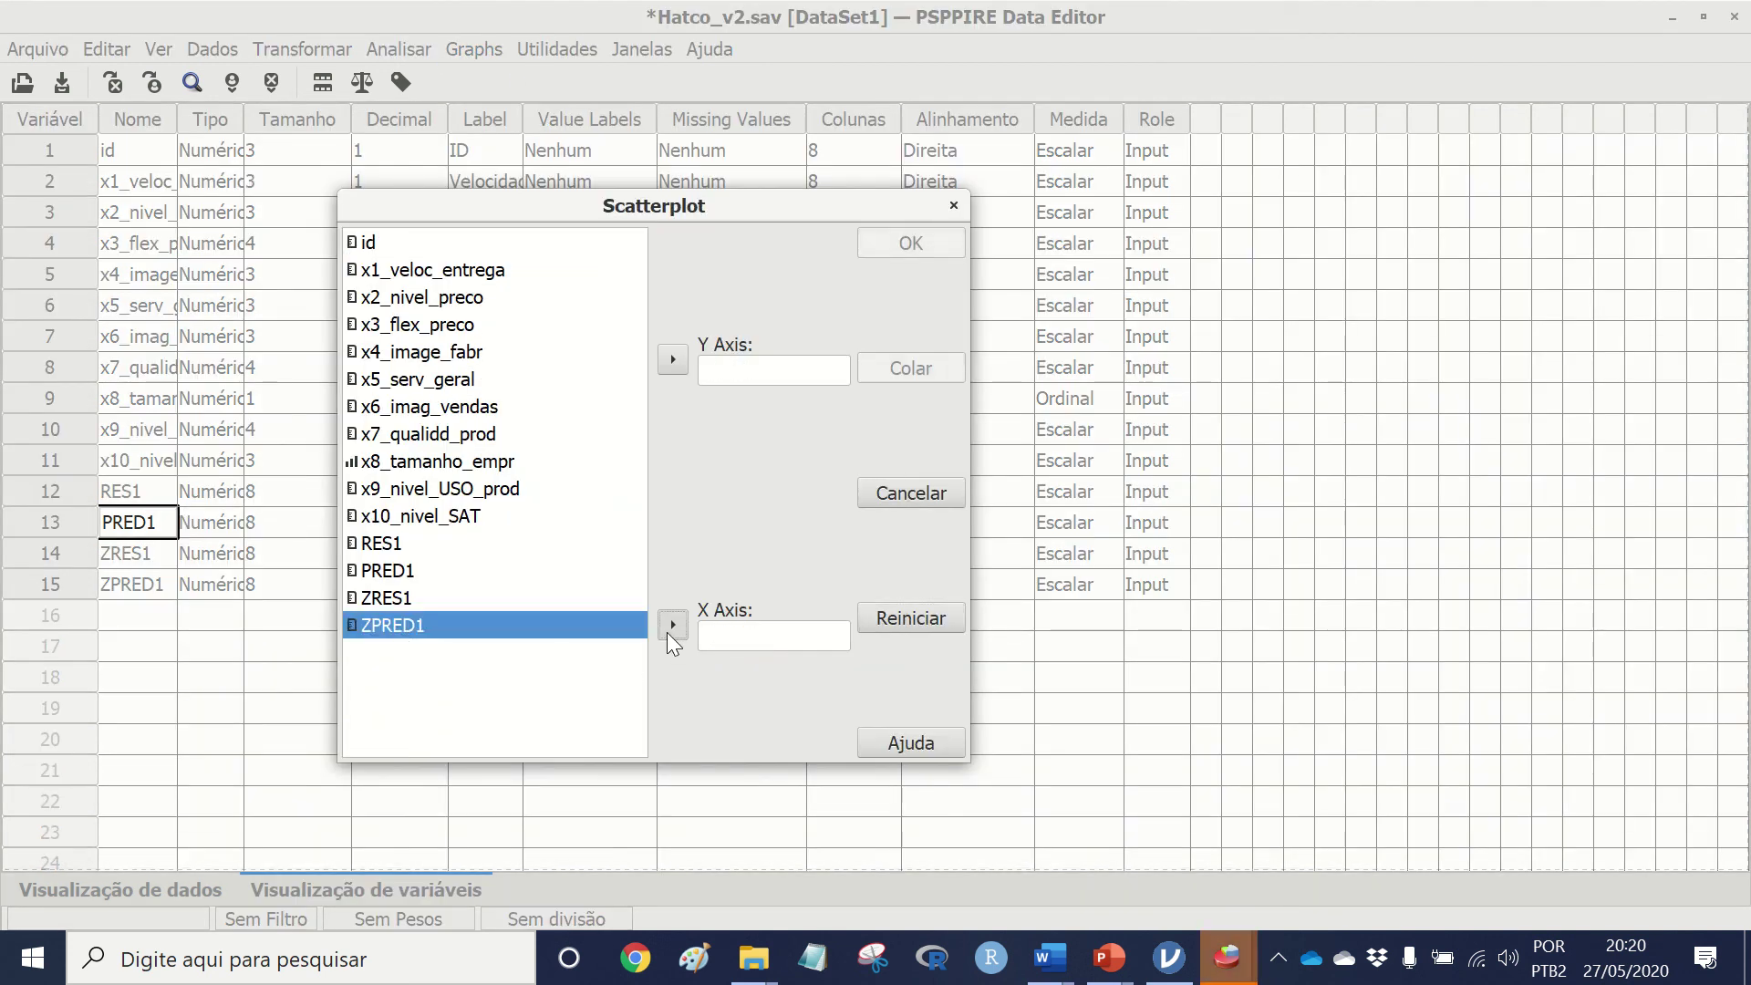
click(672, 626)
click(429, 598)
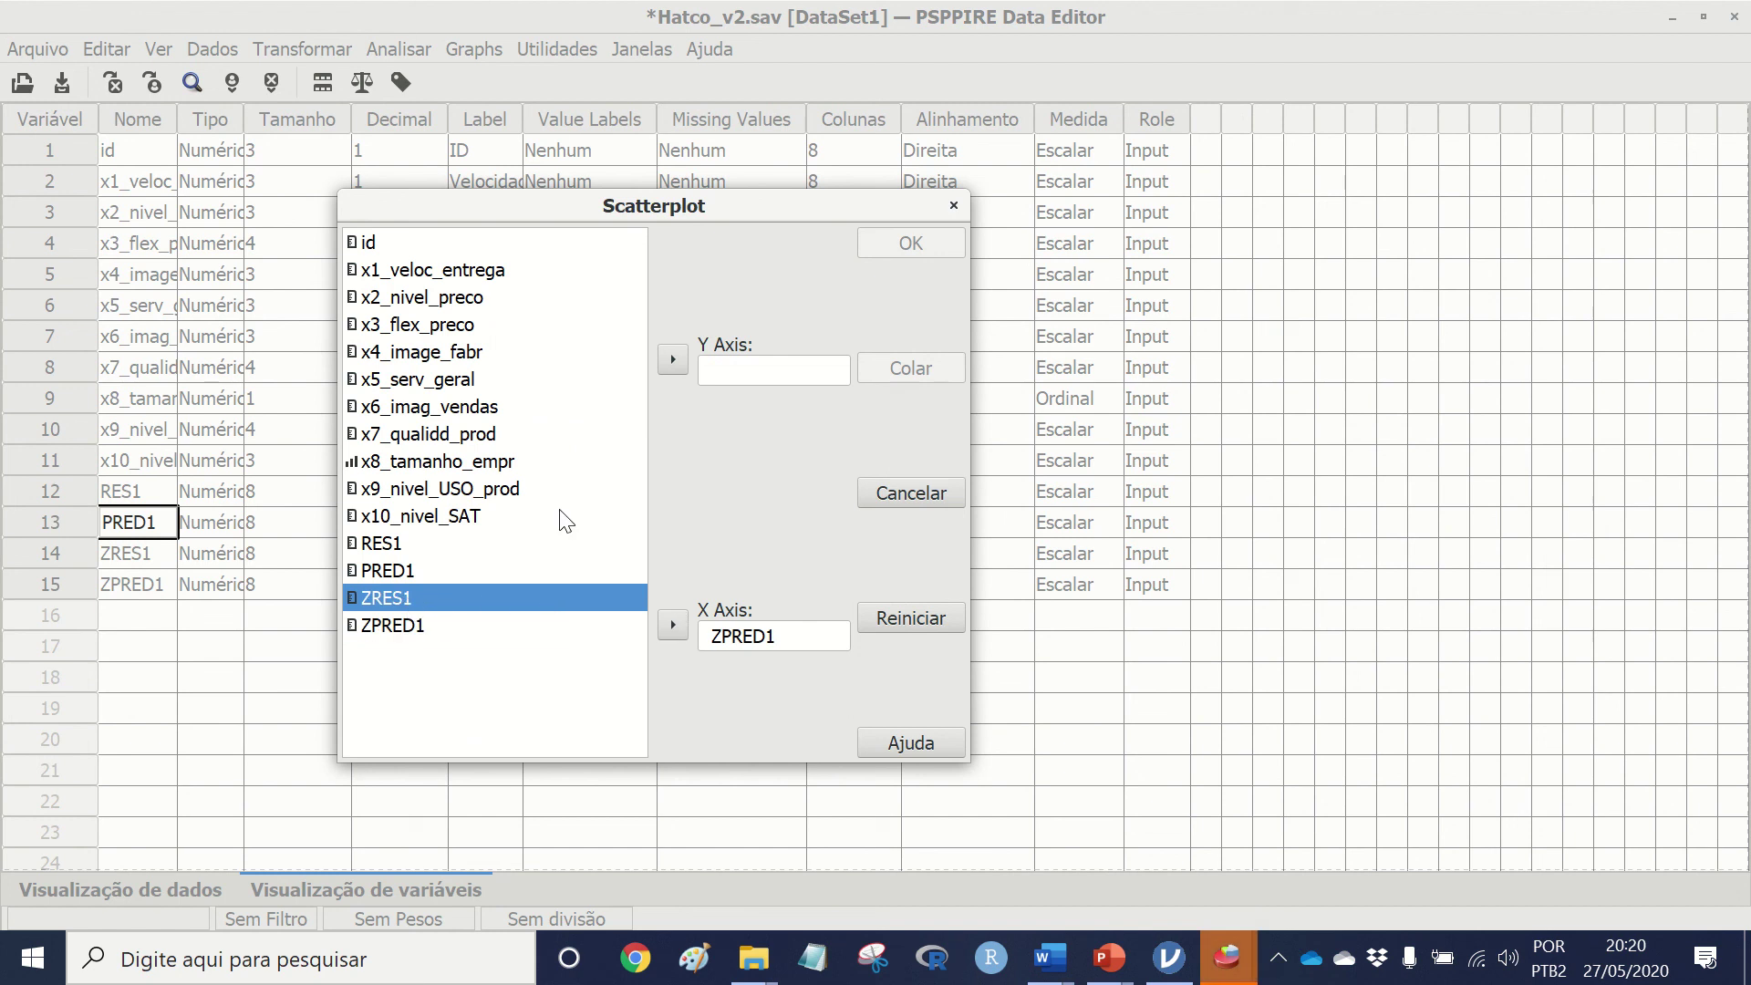
click(672, 359)
click(909, 243)
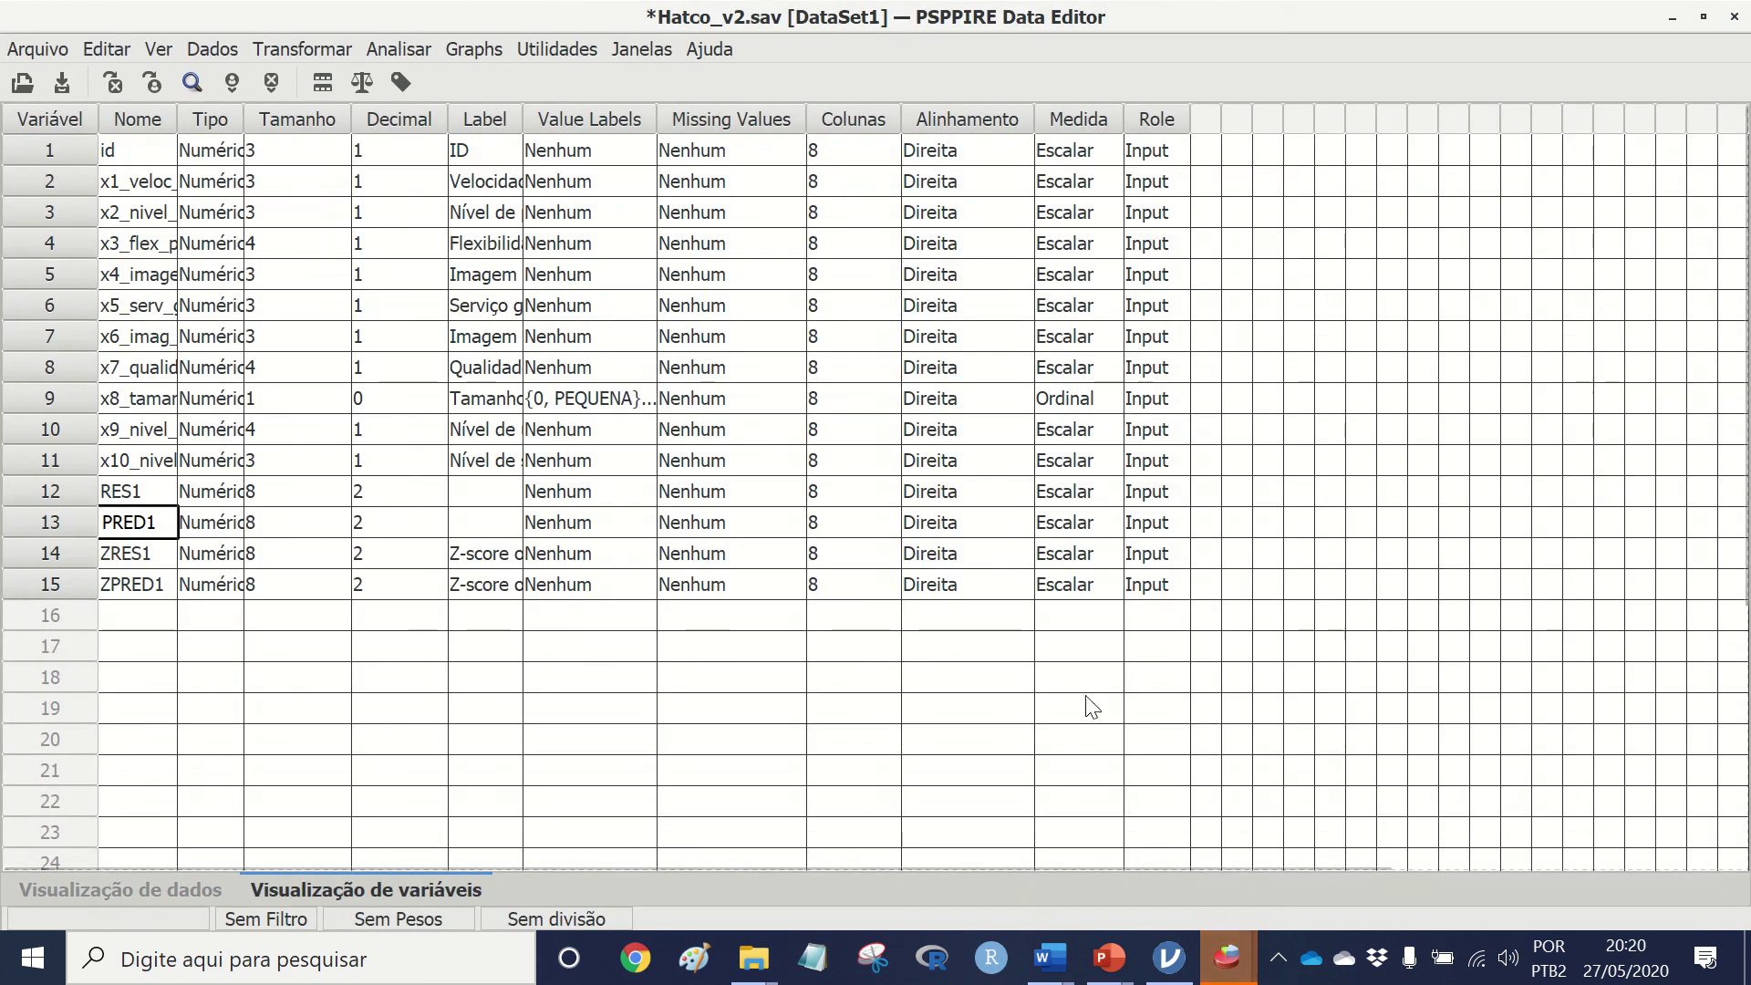
mouse_move(1227, 958)
click(1366, 836)
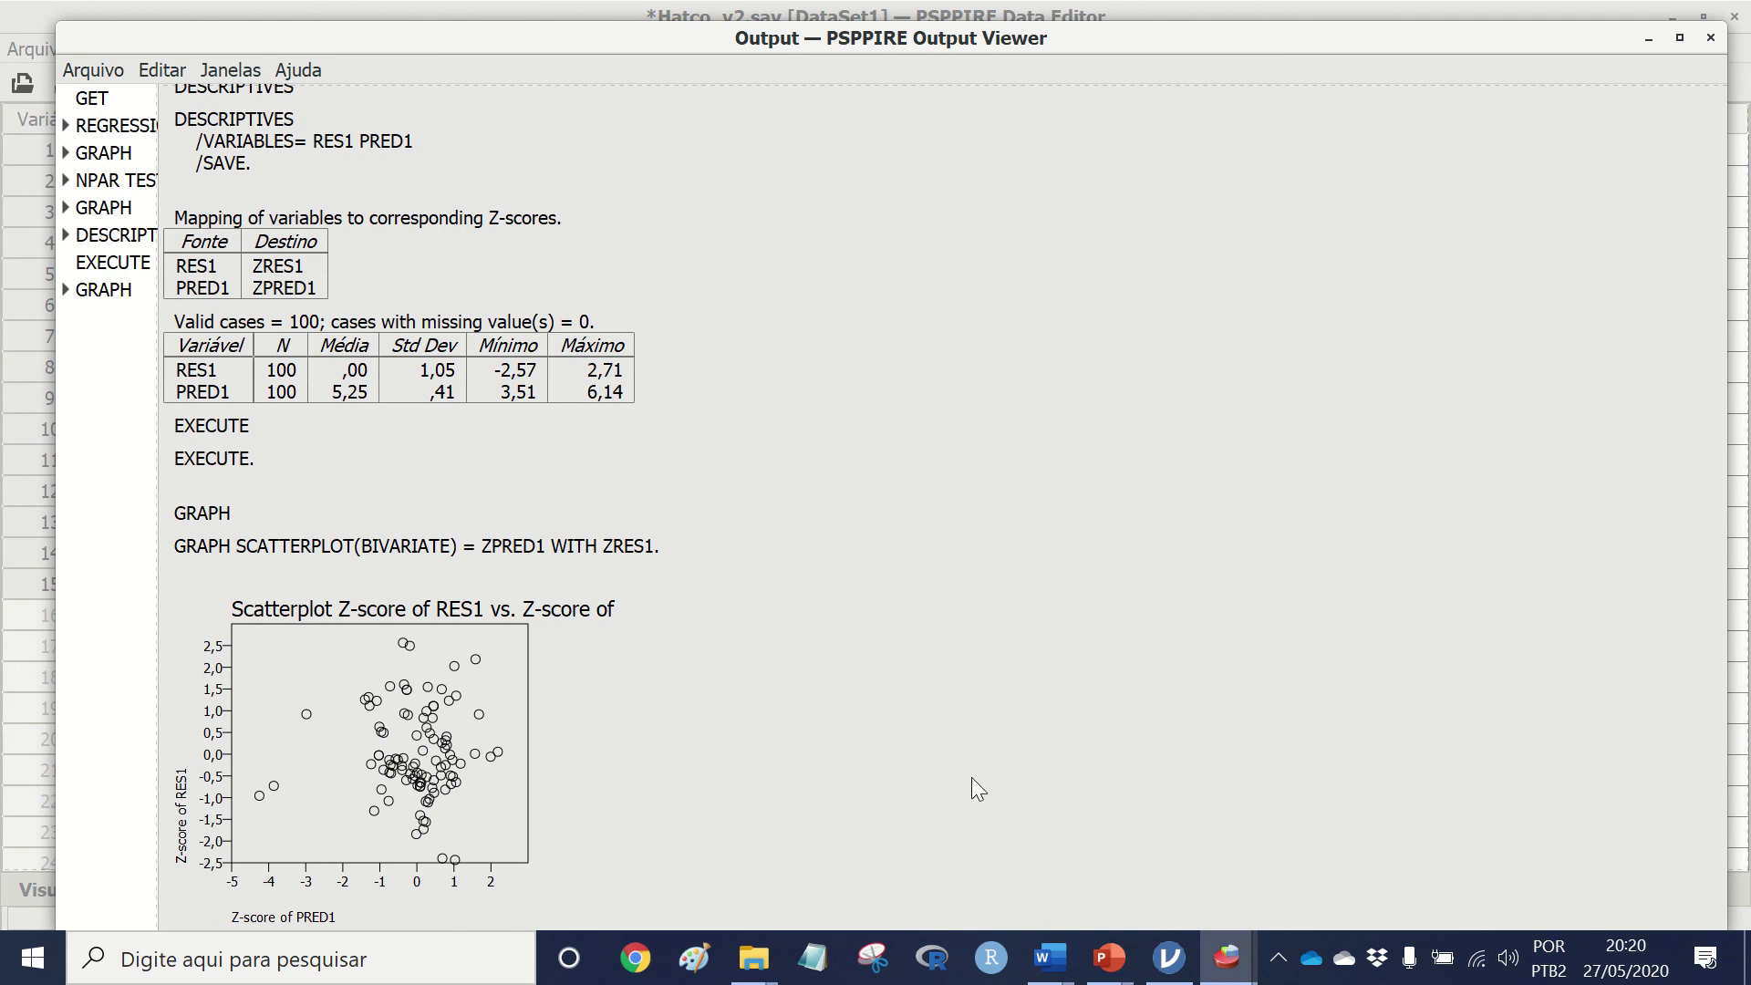
Step: Switch to PowerPoint and look through the residual analysis slides up to 16, returning to slide 14
mouse_move(1108, 958)
click(1043, 890)
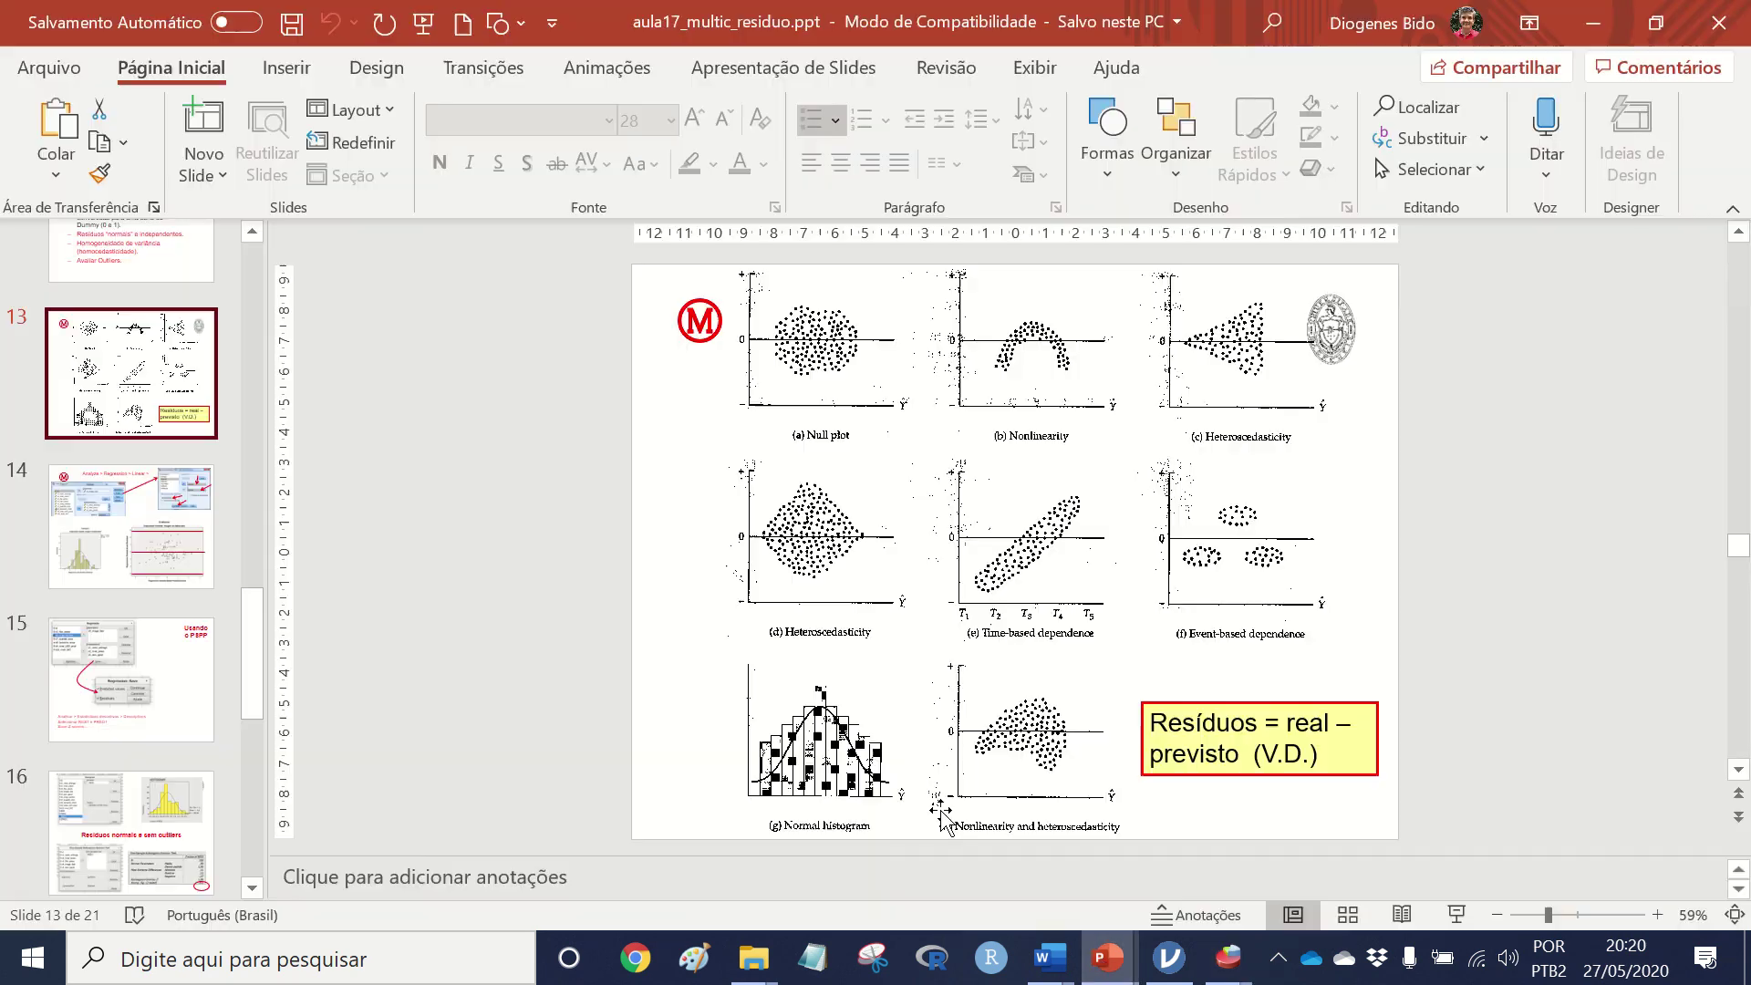
scroll(522, 686, down, 2)
scroll(515, 686, down, 1)
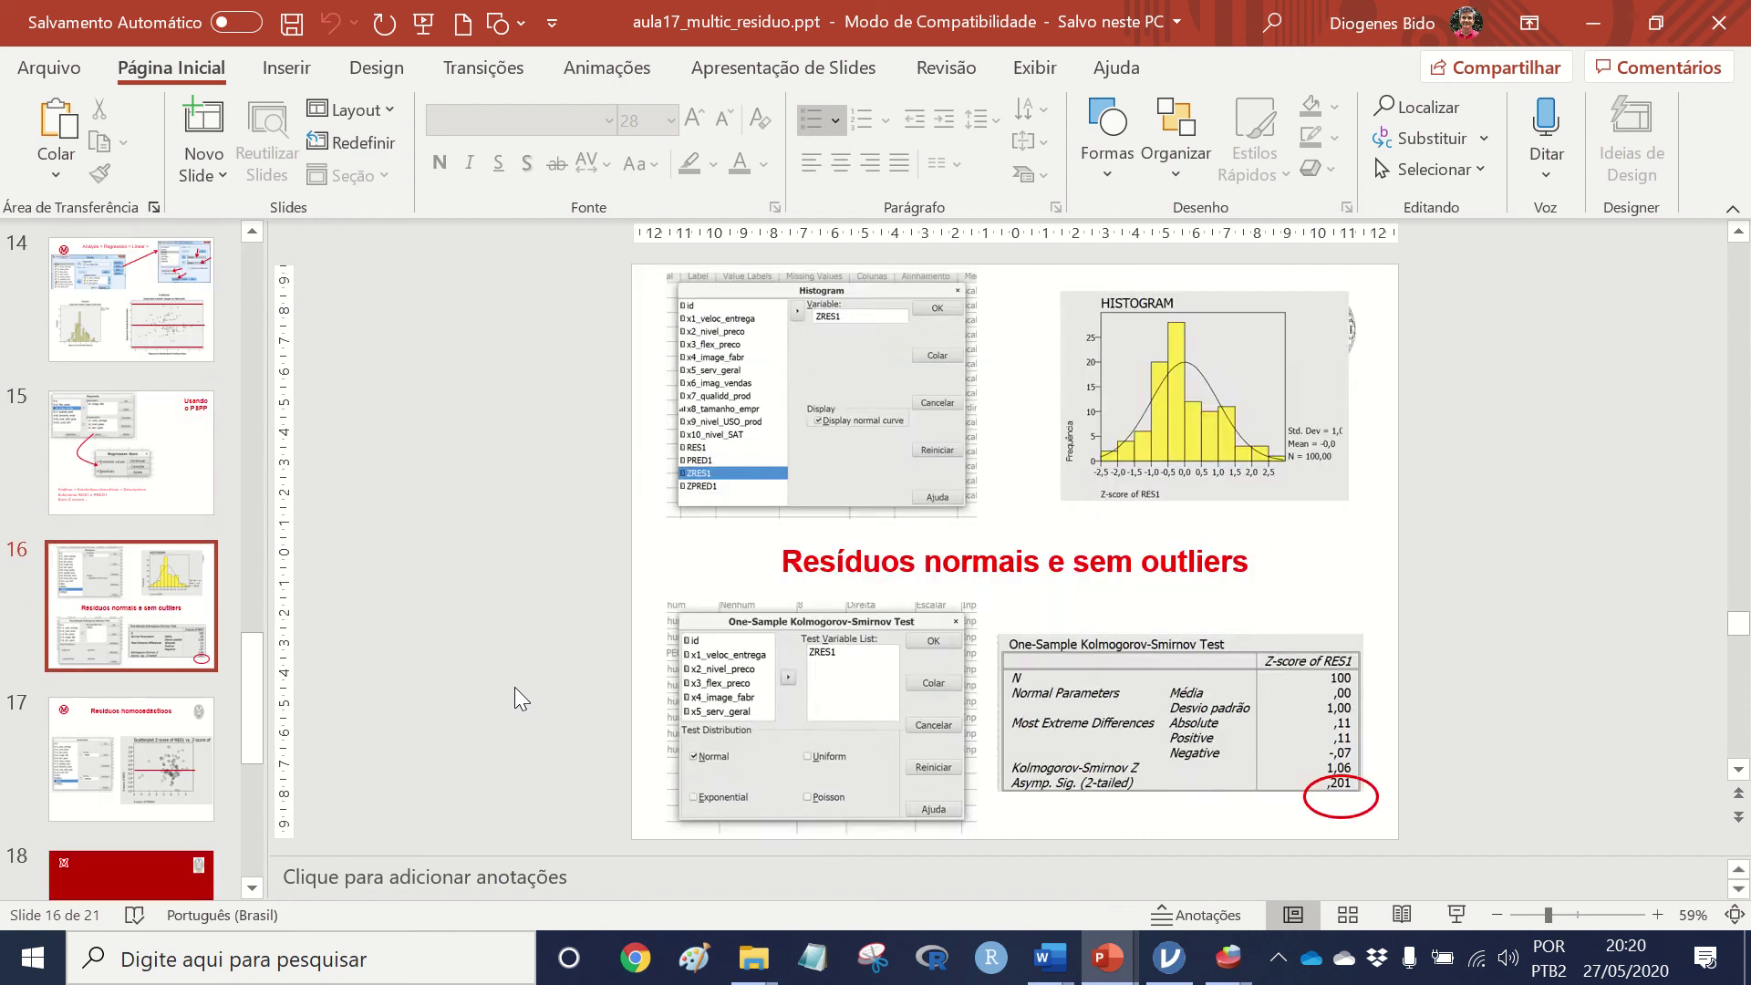
scroll(514, 687, up, 2)
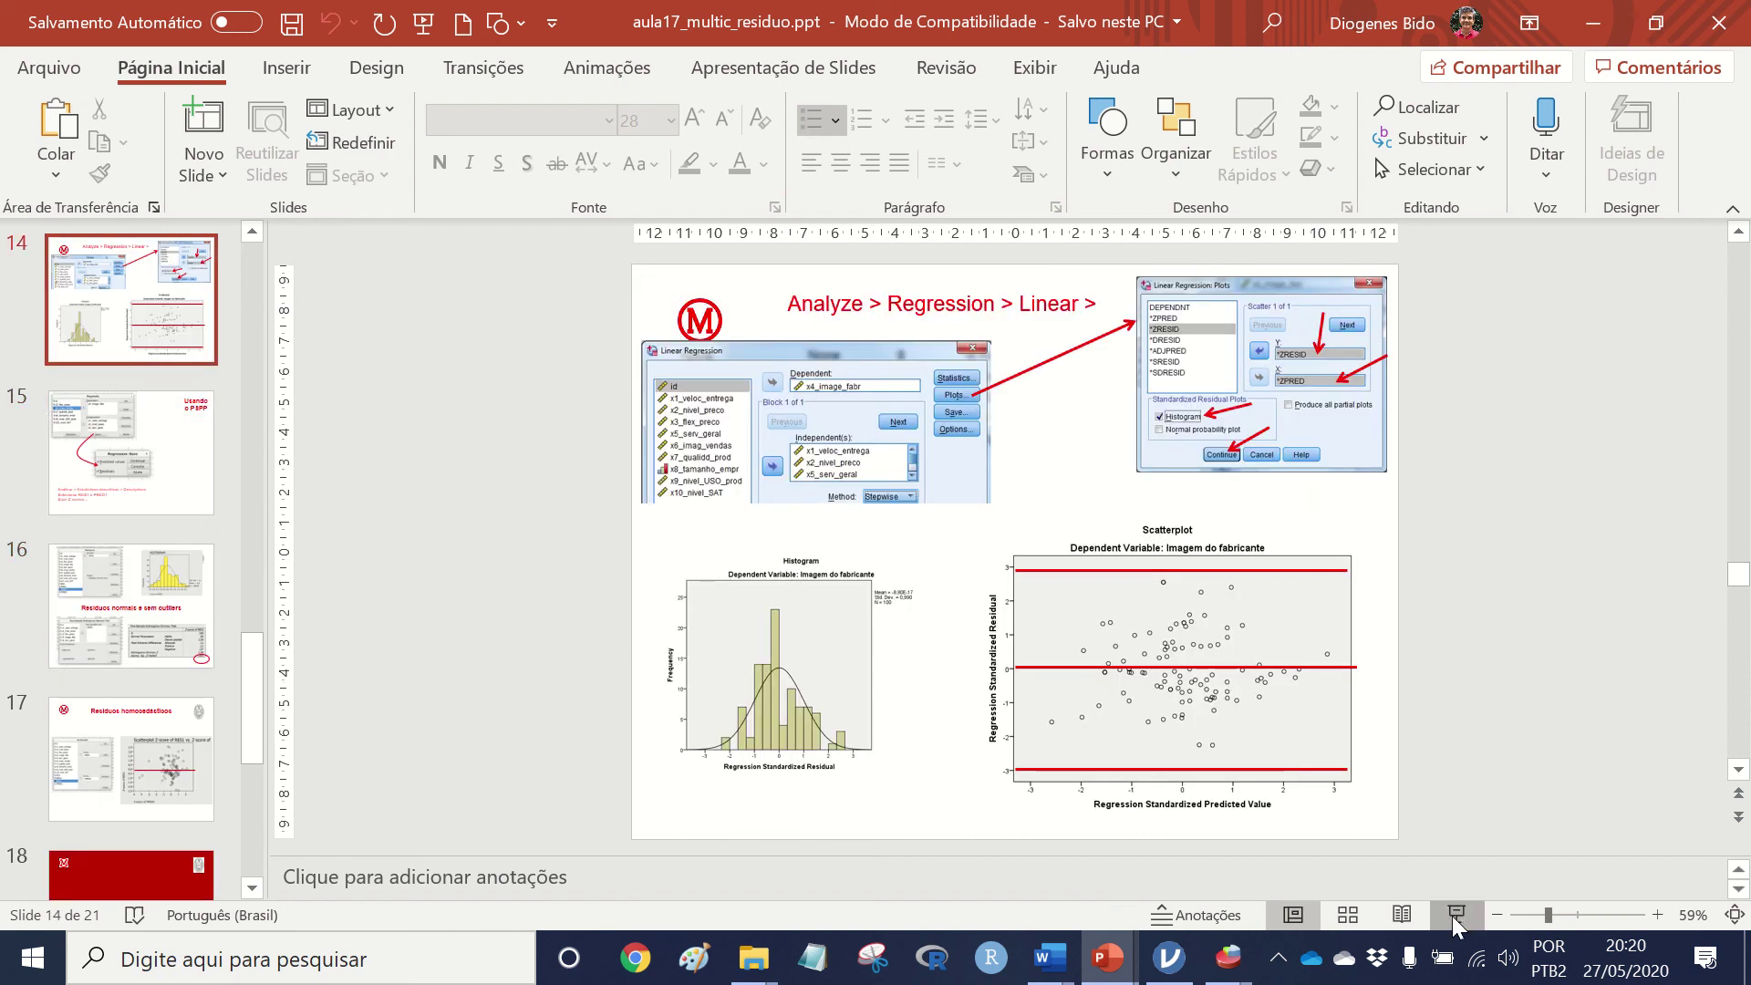